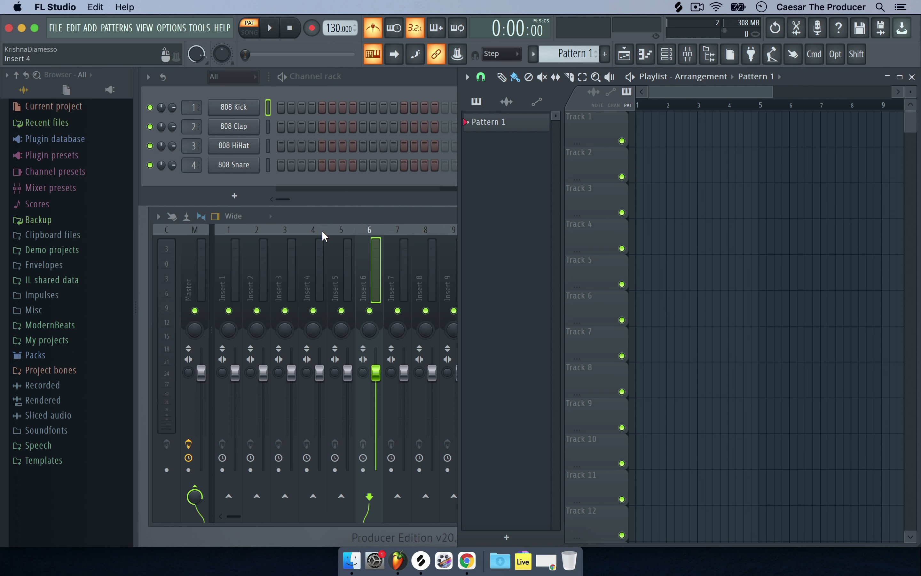
Open the ModernBeats sample folder and add the N1K6 kick sample as a new channel in the channel rack
click(50, 325)
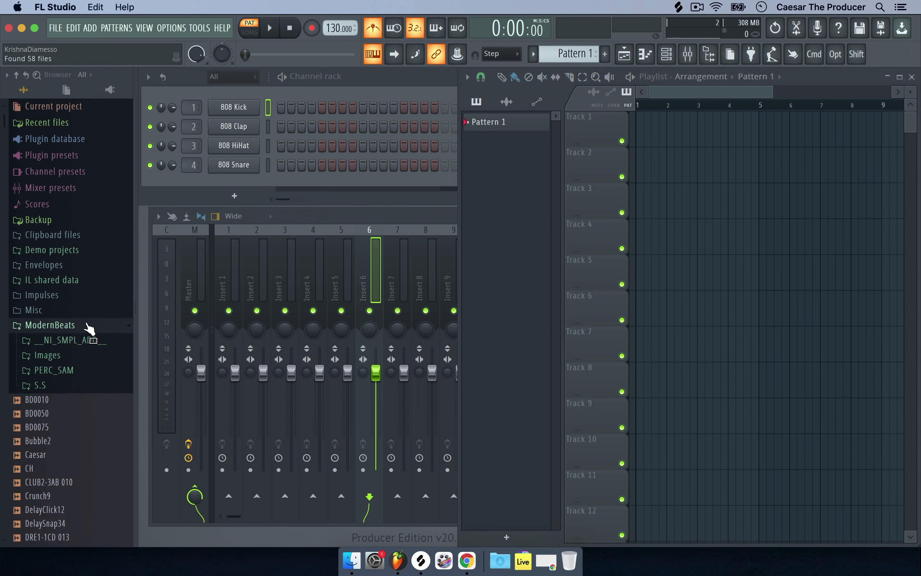
scroll(87, 377, down, 10)
scroll(87, 376, up, 6)
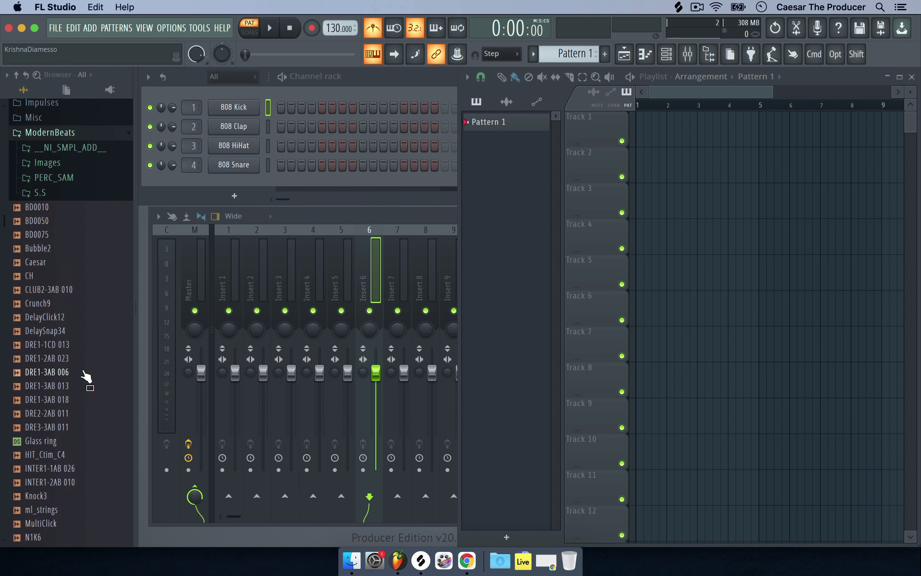
scroll(87, 376, down, 2)
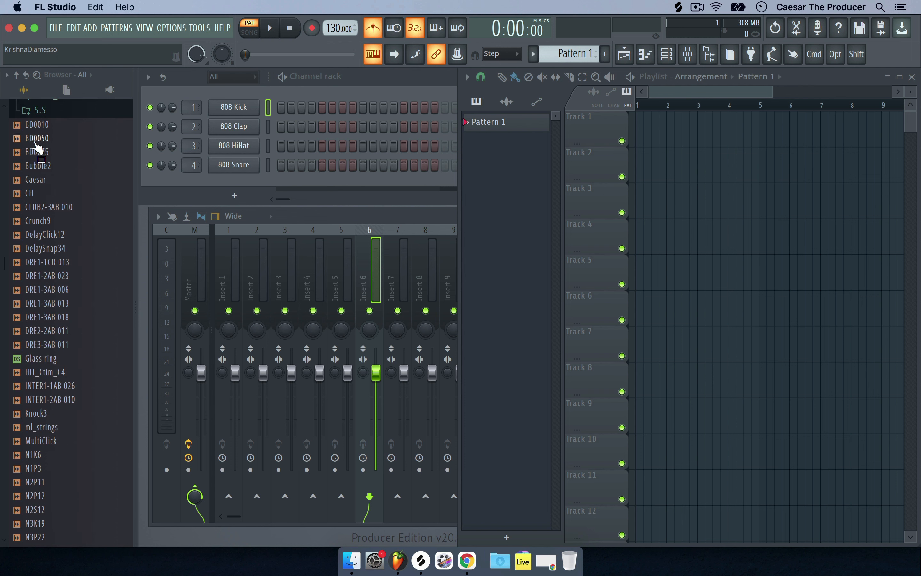
drag(36, 455, 207, 207)
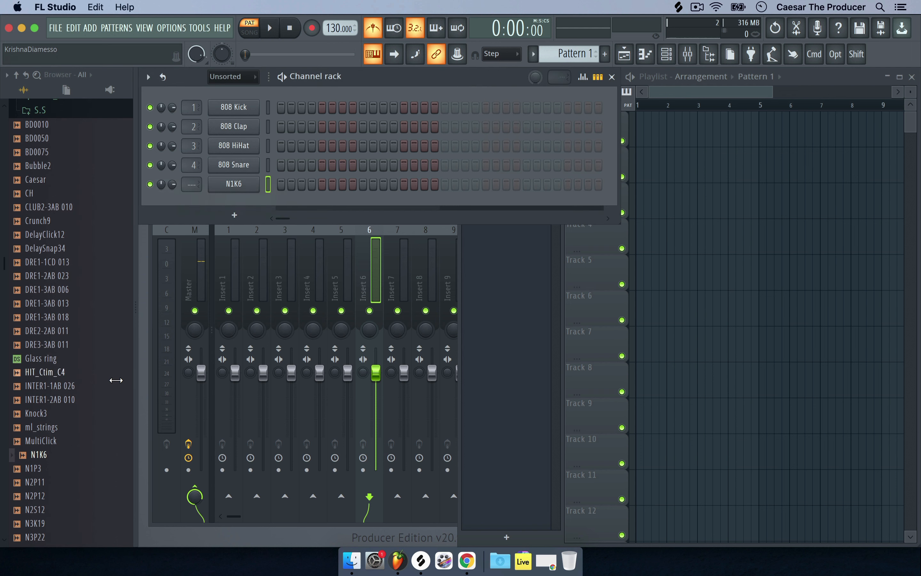
Audition samples in the ModernBeats folder and add the SD2550 snare as a new channel below N1K6
scroll(63, 372, down, 7)
scroll(62, 372, up, 1)
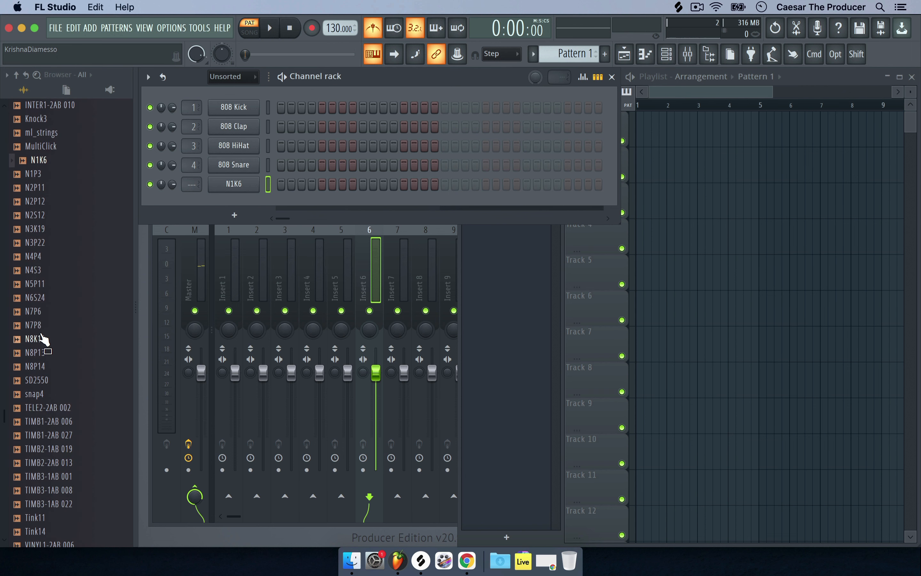
click(45, 298)
click(38, 379)
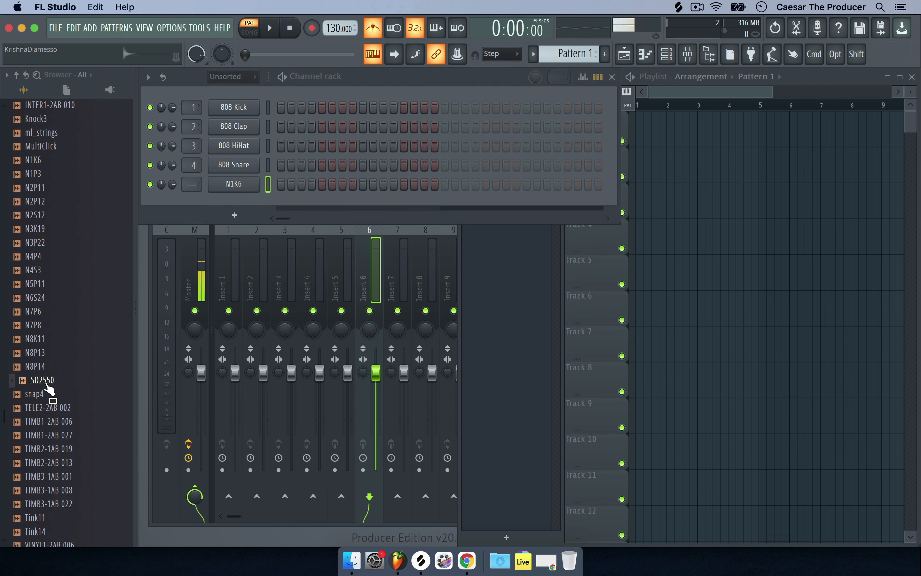
drag(38, 380, 360, 191)
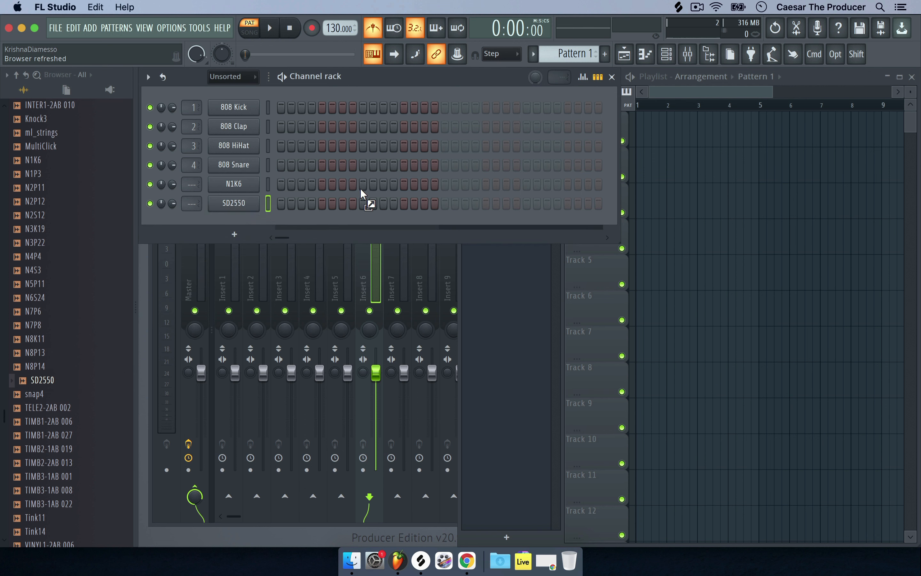
Select the N1K6 channel and set the project tempo to 80 BPM
click(268, 183)
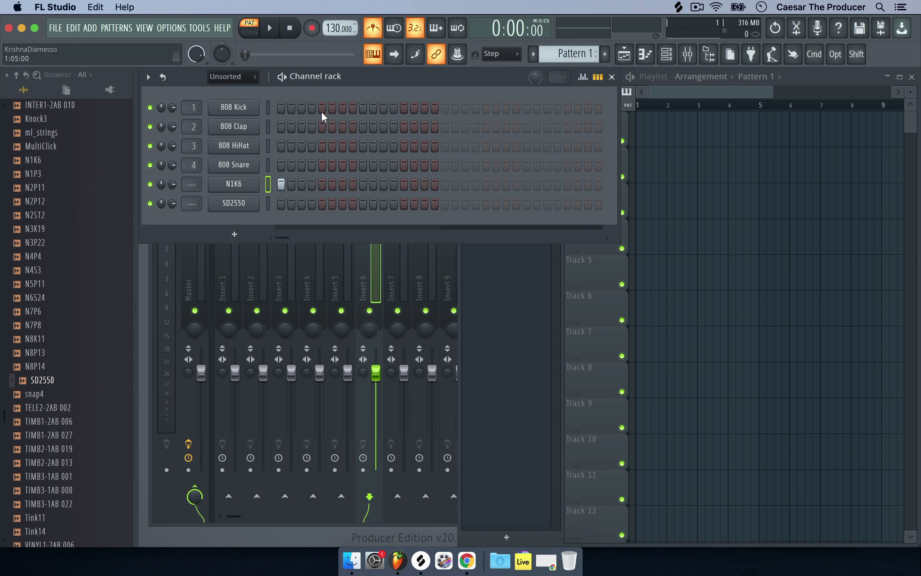
drag(337, 28, 337, 68)
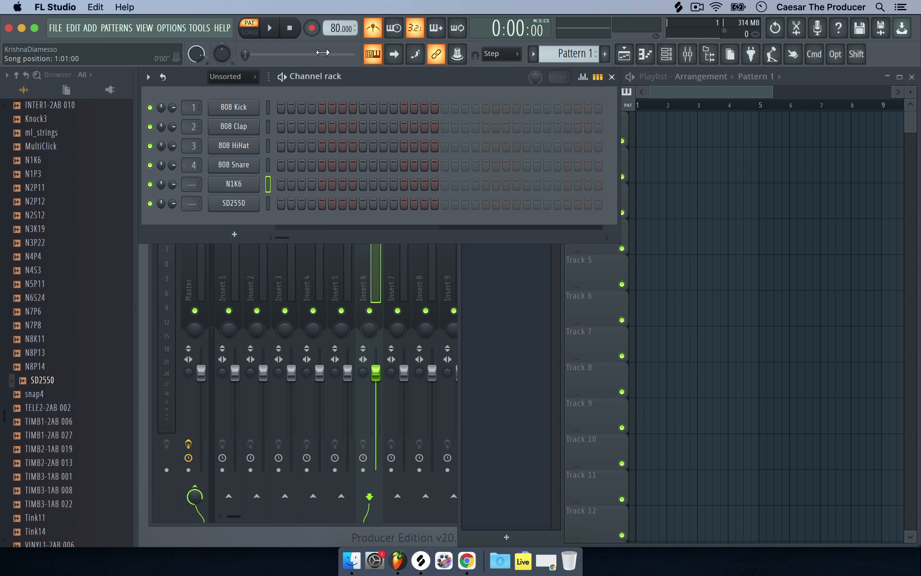
click(312, 29)
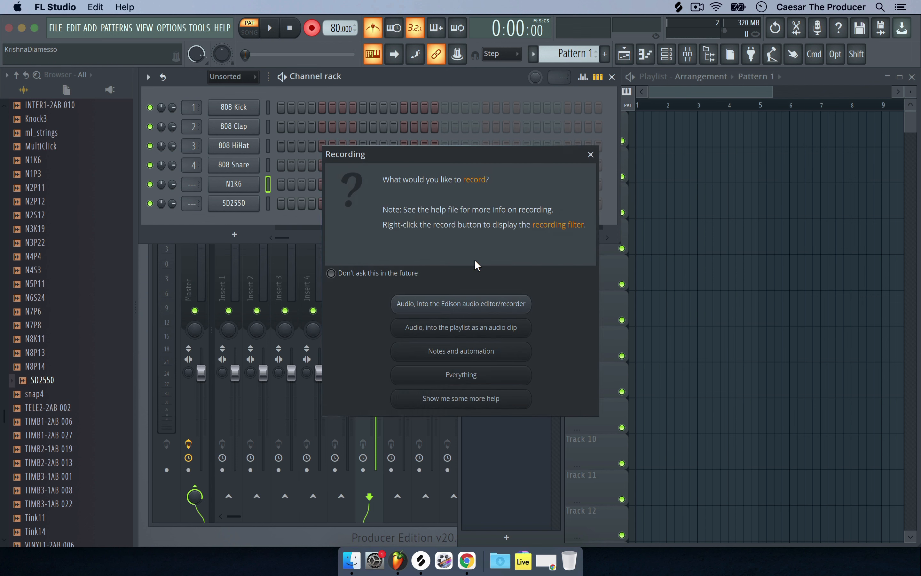
click(455, 375)
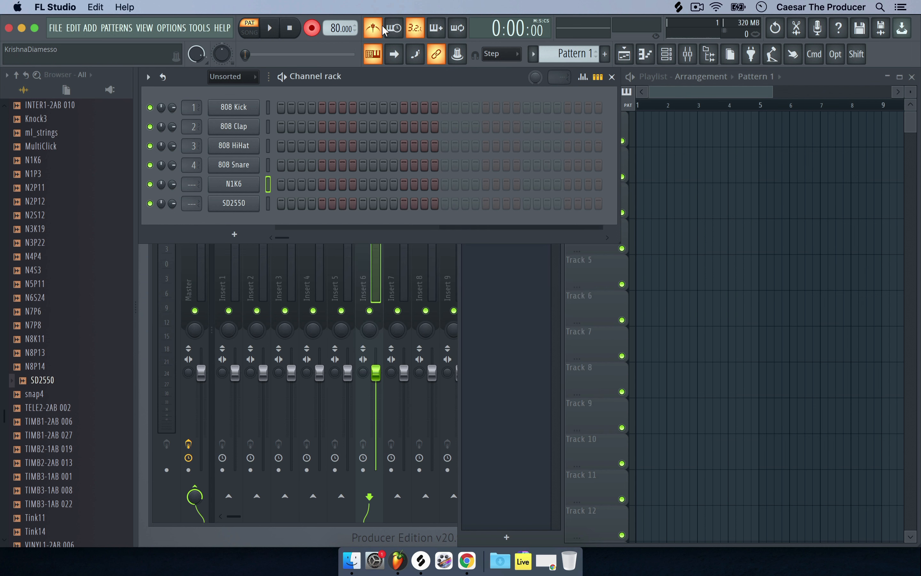
click(270, 27)
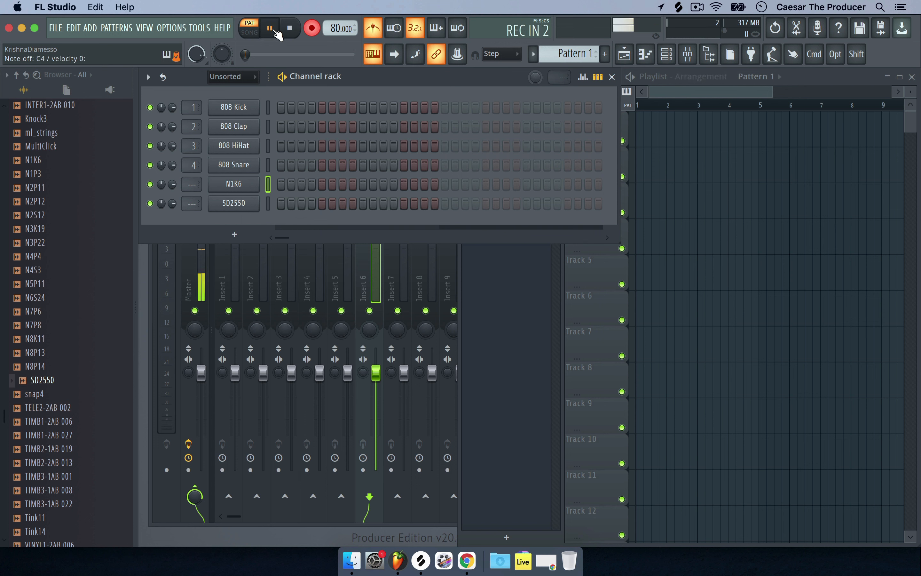
click(270, 28)
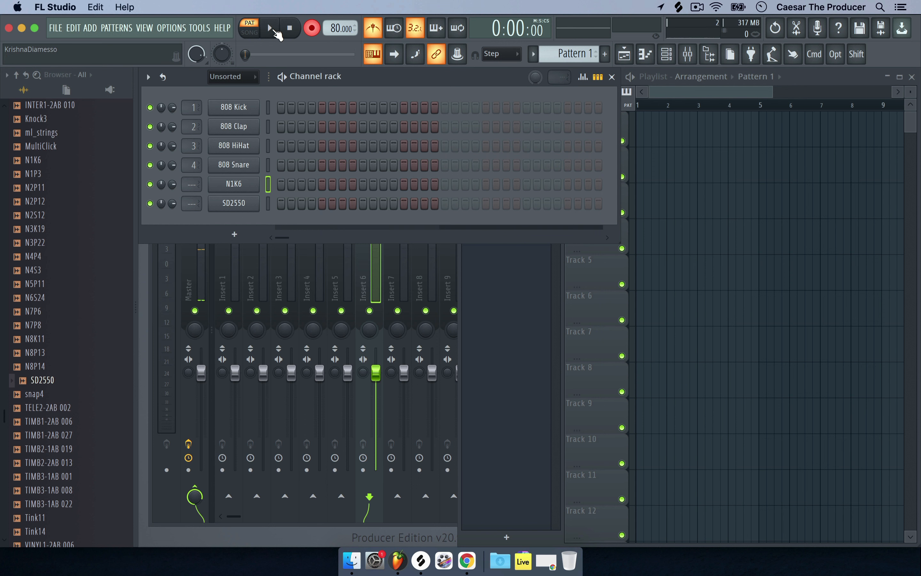
Reset the N1K6 sampler's root note to C5, then audition the channel
click(249, 184)
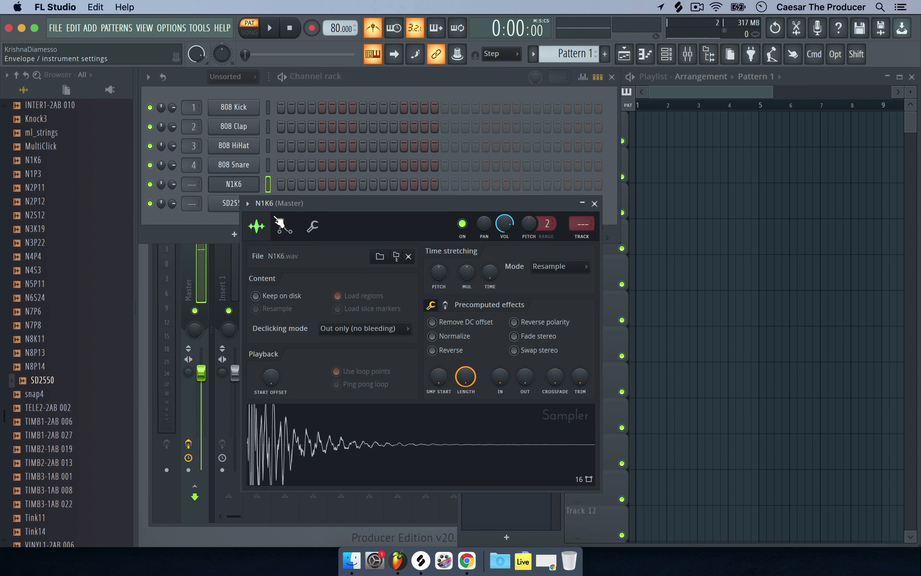
click(285, 225)
click(267, 420)
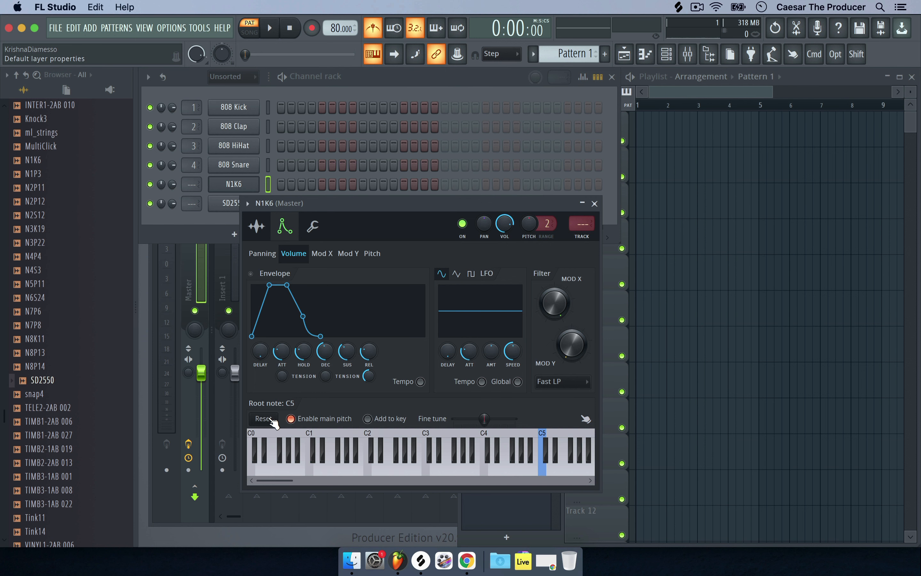
click(595, 203)
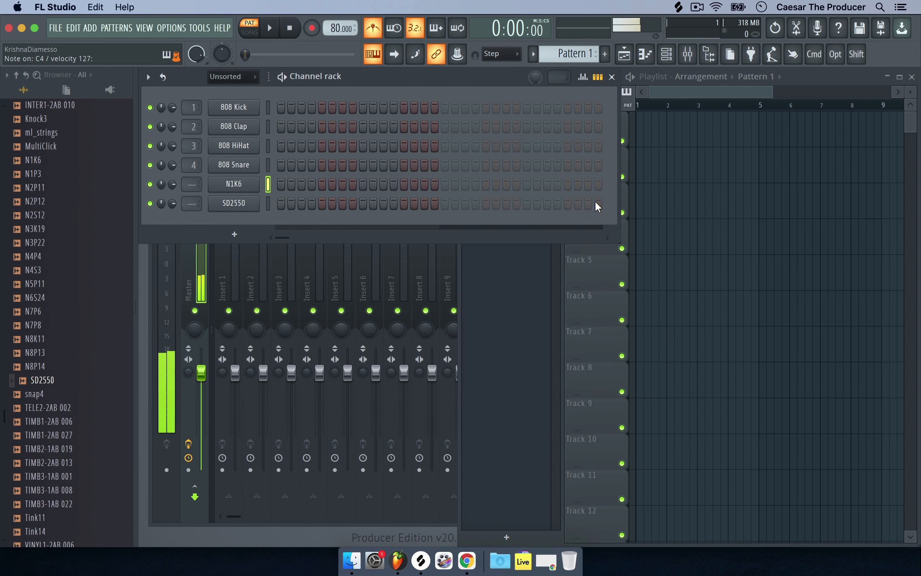
key(q)
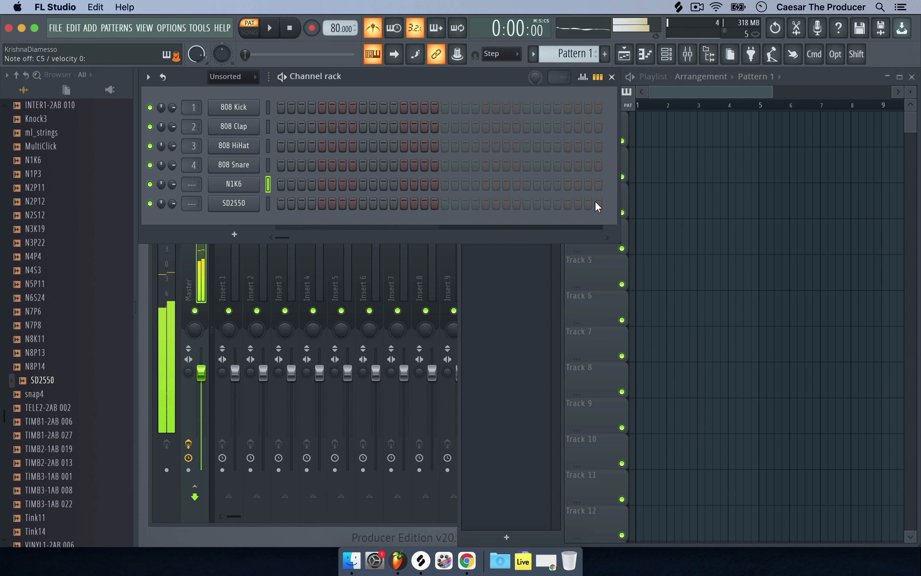
Record a live kick part on N1K6 into Pattern 1 with recording set to Everything, stopping playback after the take
click(312, 28)
click(460, 374)
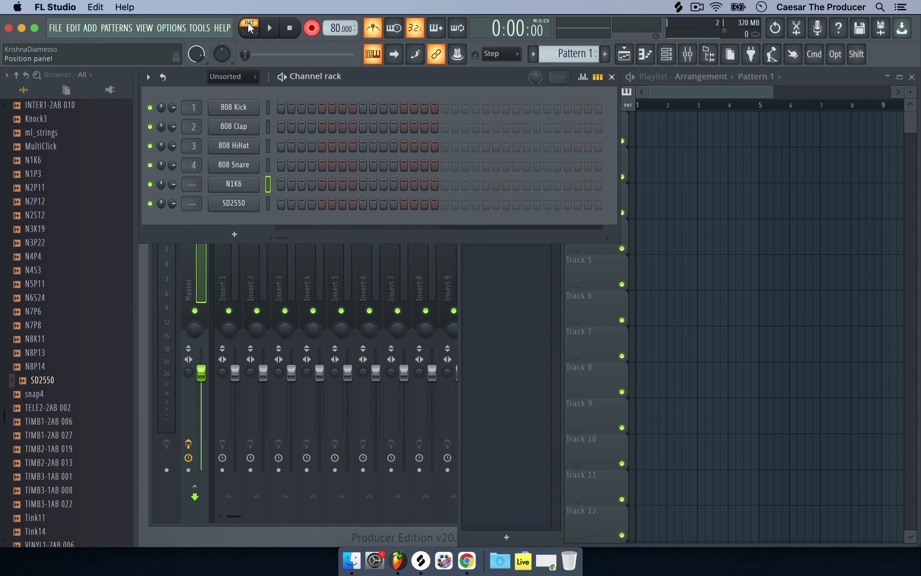
click(276, 28)
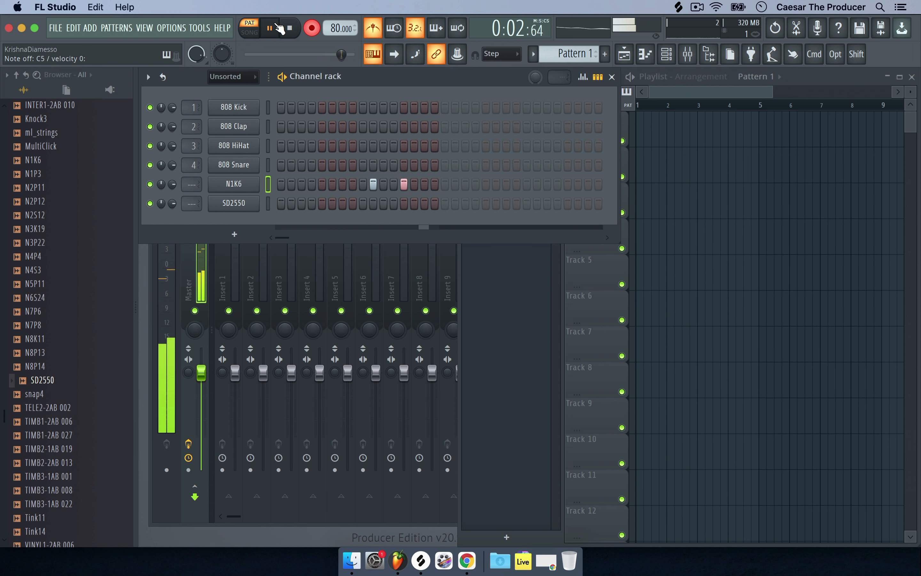
key(space)
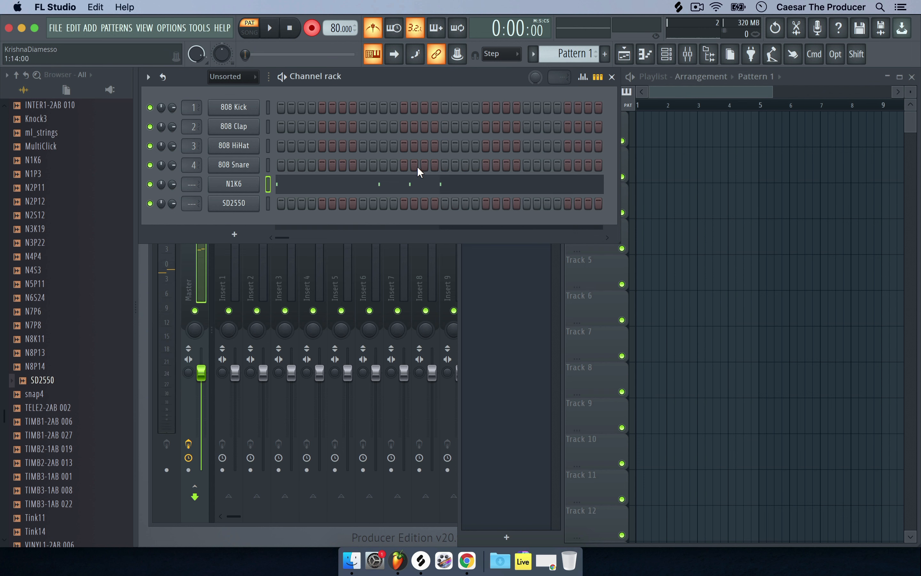
Delete the extra kick note at the start of bar 2 in N1K6's piano roll and play back the pattern
click(426, 188)
right_click(308, 117)
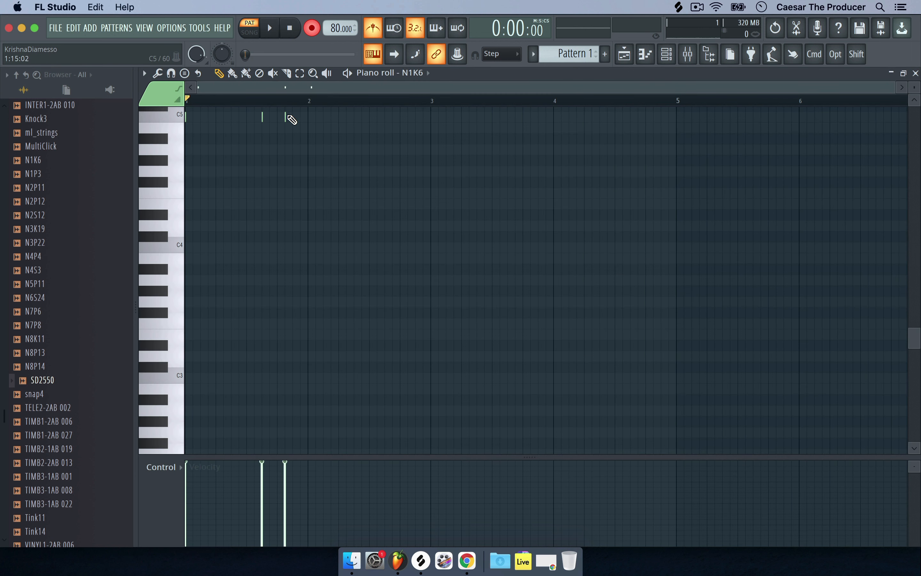
click(273, 28)
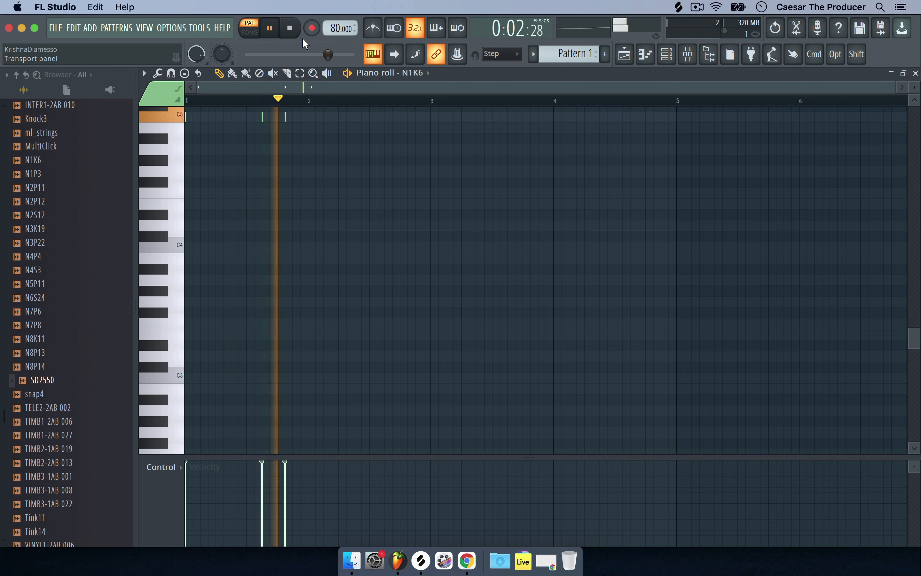
click(290, 28)
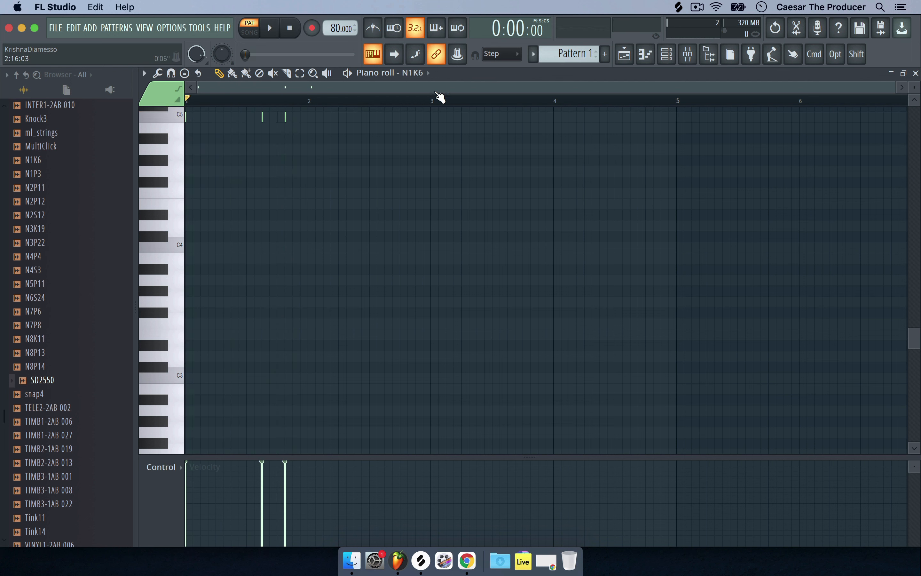
double_click(454, 74)
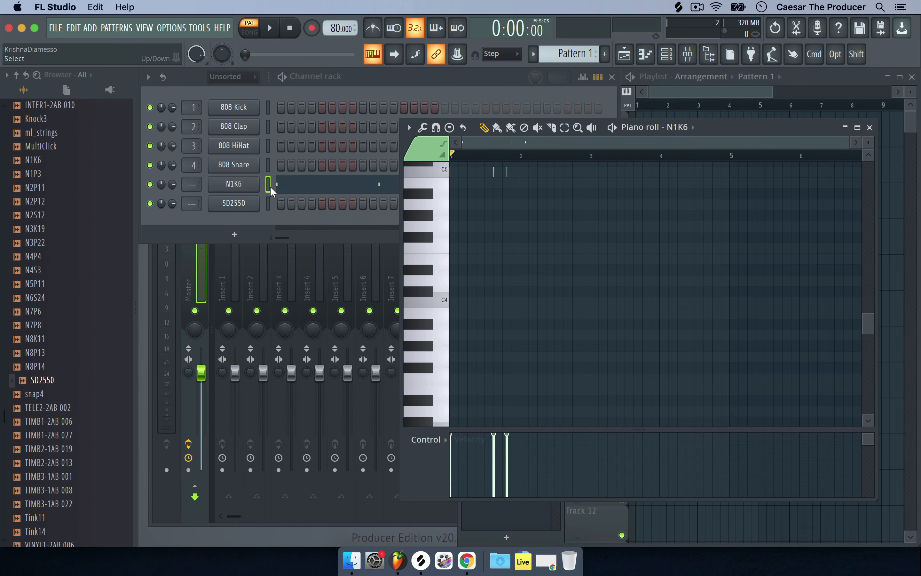
Add an FPC drum machine channel, then close its window and the piano roll
click(268, 203)
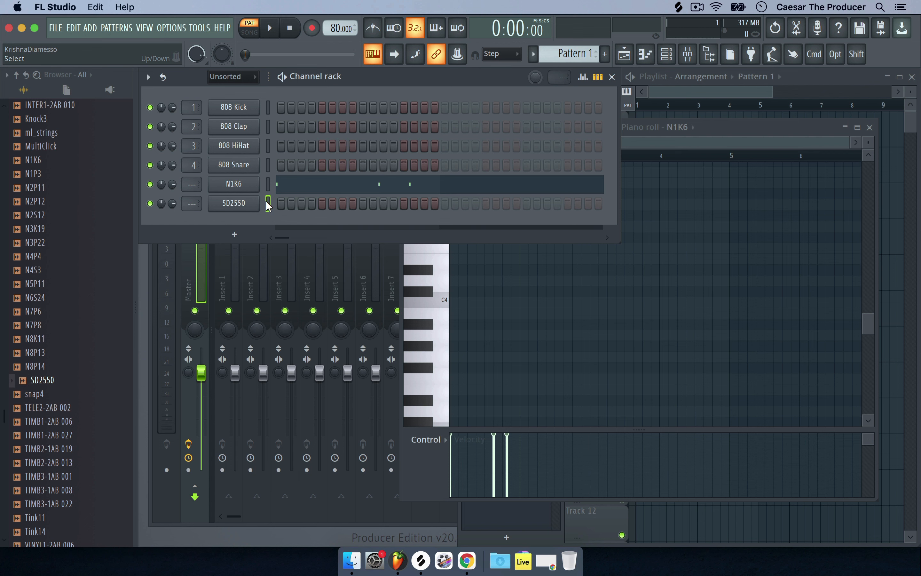
click(235, 234)
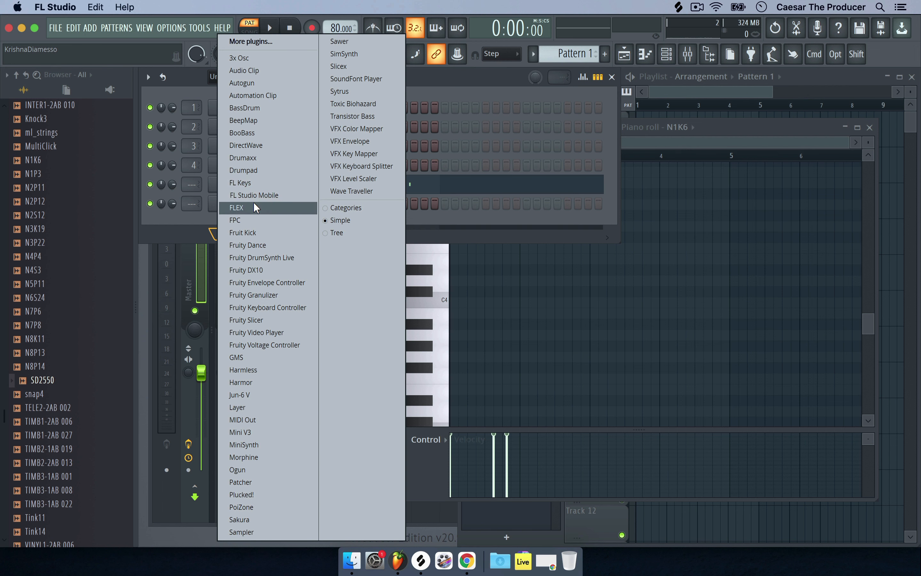
click(250, 220)
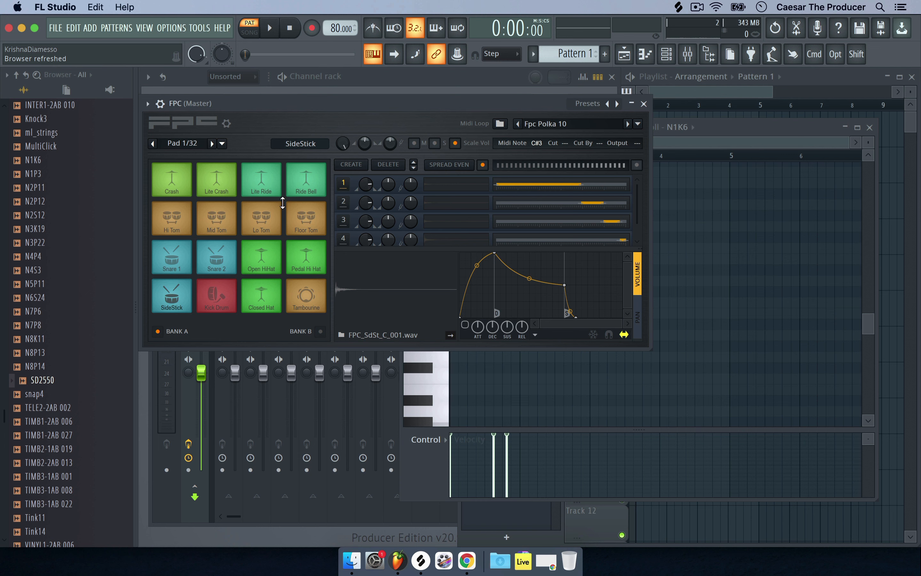
click(869, 128)
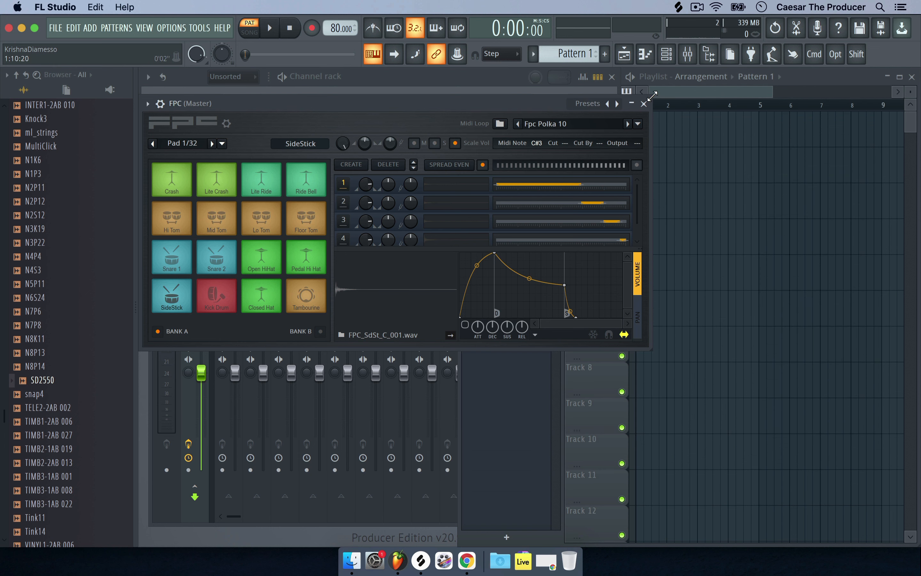
click(644, 103)
Add the AU version of Reason Rack Plugin as a new channel and load Kong Drum Designer in it
click(249, 256)
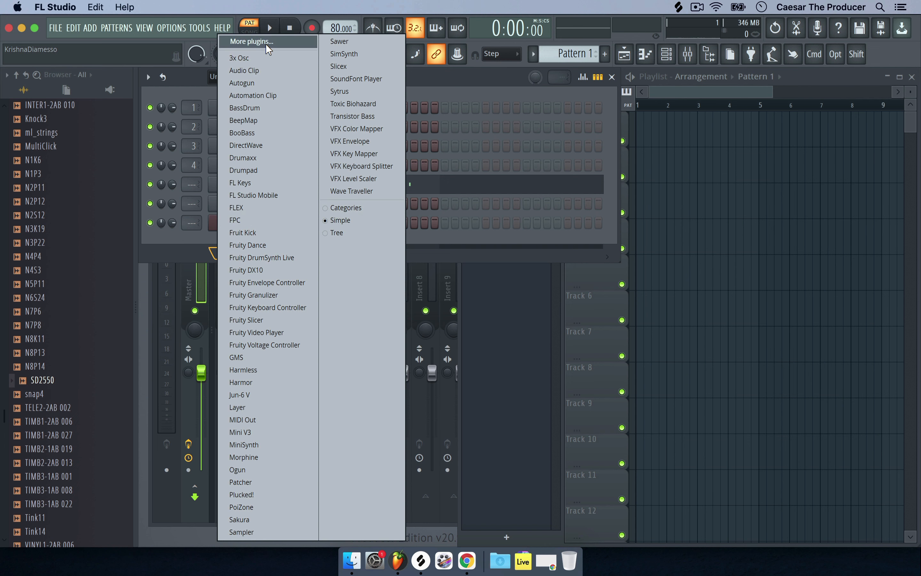
click(250, 41)
text(rea)
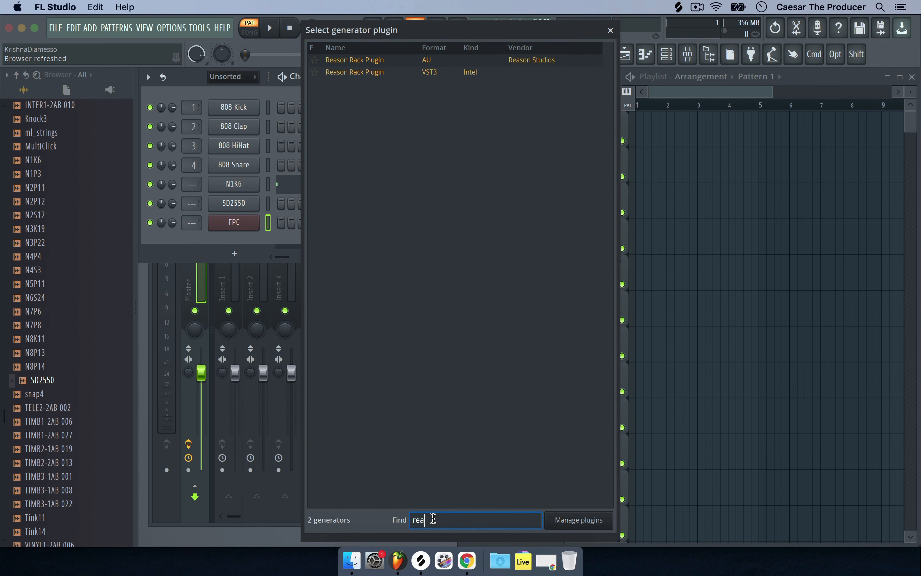
text(son)
click(448, 62)
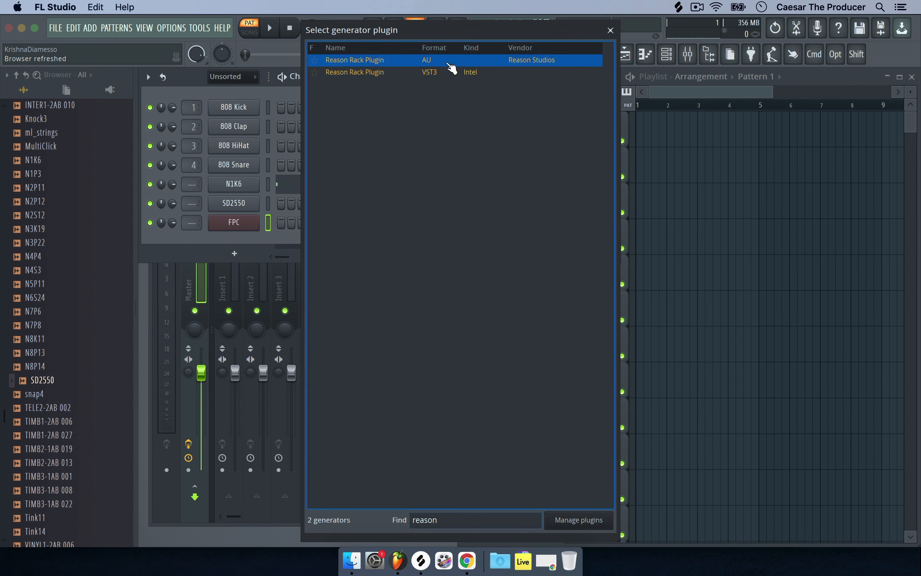
double_click(447, 63)
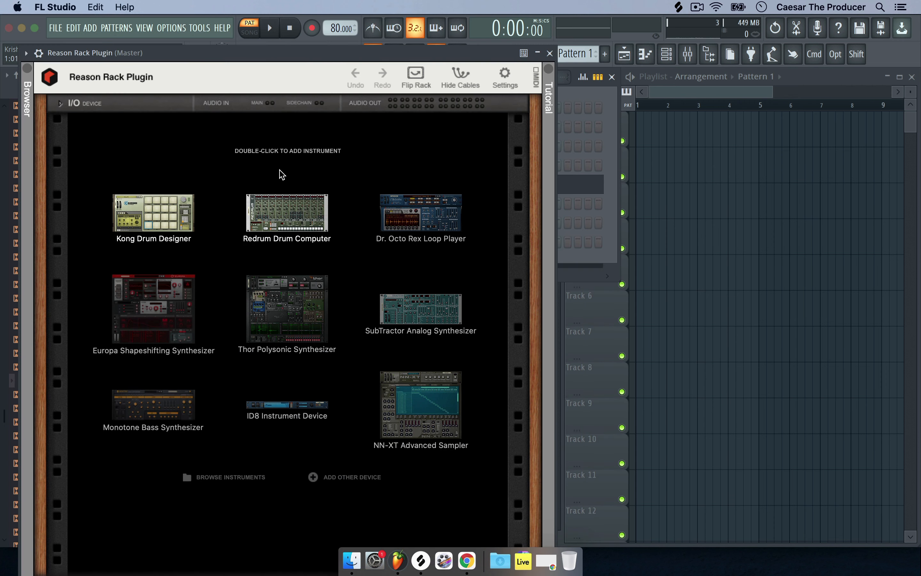
double_click(158, 218)
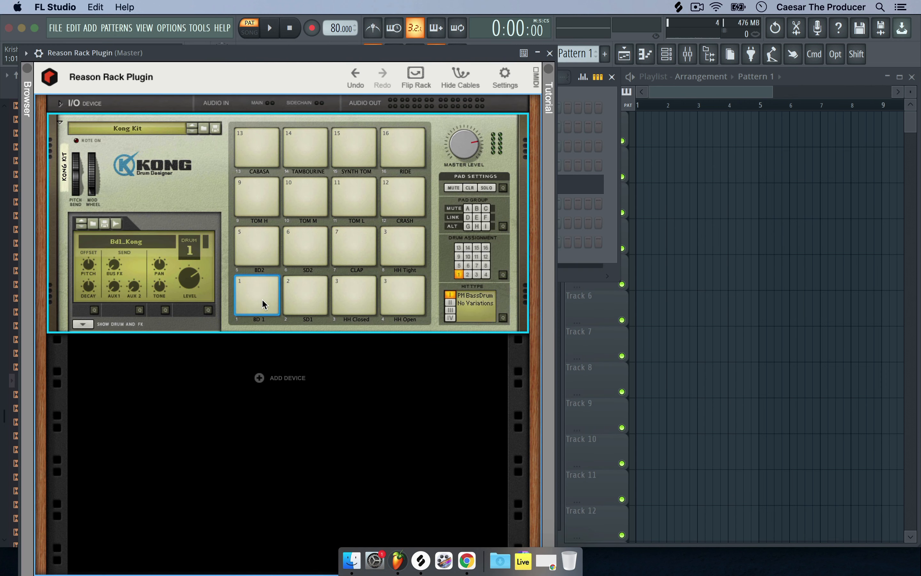
Audition the Kong Kit drum pads, including the bass drums, snares, clap, hi-hats and high tom
click(297, 286)
click(268, 259)
click(298, 245)
click(354, 246)
click(386, 253)
click(397, 288)
click(353, 287)
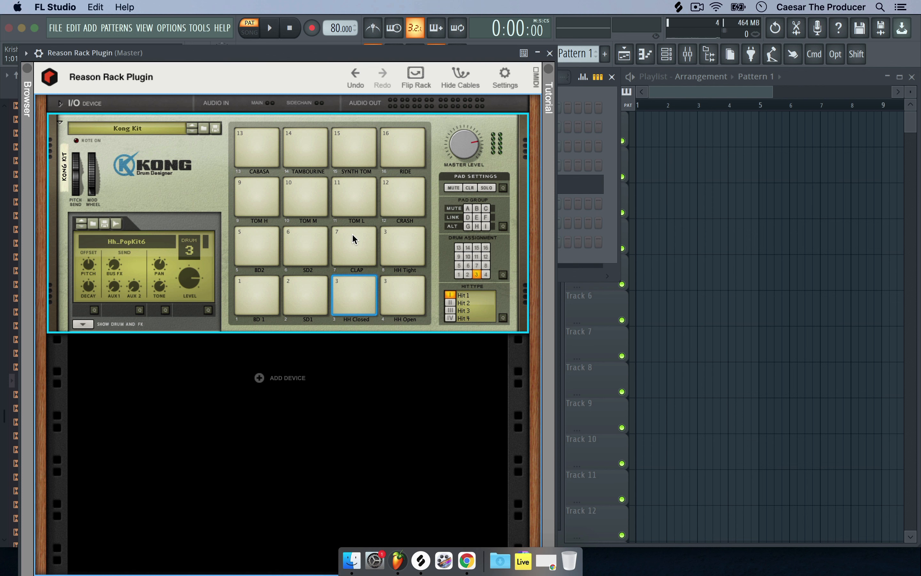
click(257, 293)
click(256, 246)
click(257, 196)
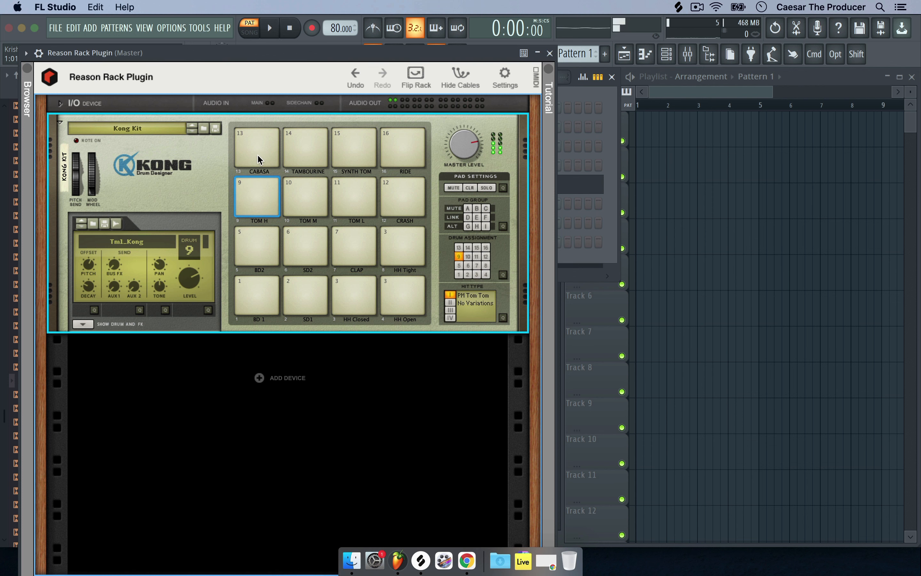
Audition Kong's Cabasa pad and close the Reason Rack Plugin window
click(258, 156)
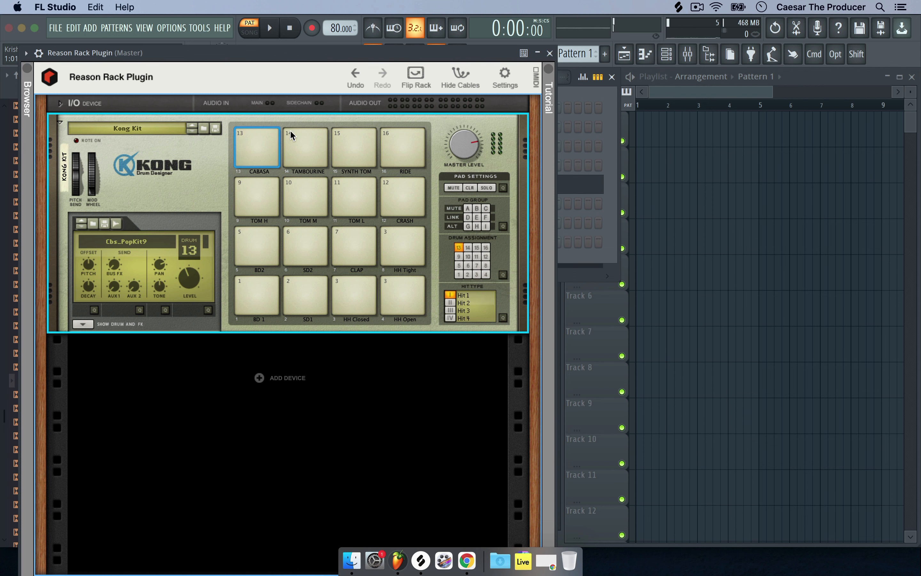
click(550, 53)
View the Battery 4 product page in Chrome, and return to FL Studio to open the FPC channel's window
click(467, 560)
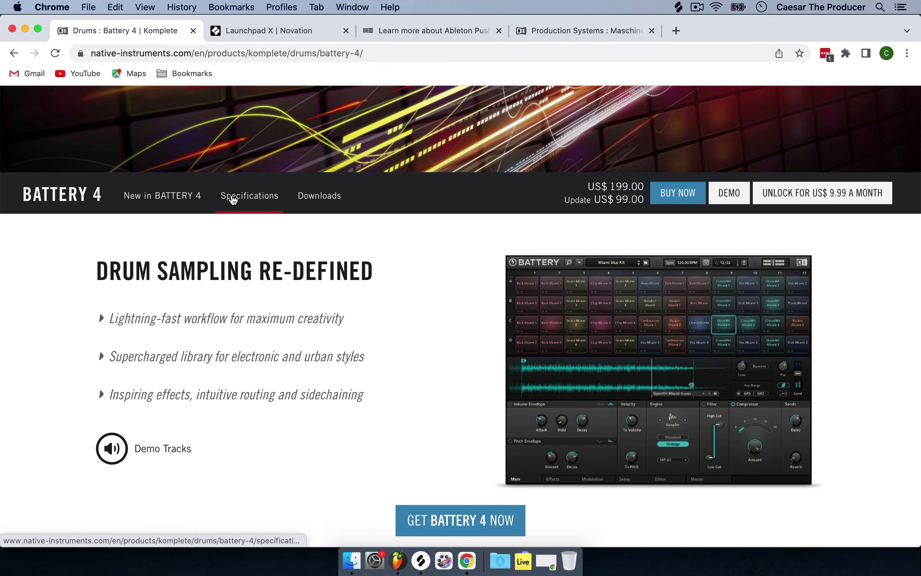
scroll(261, 266, up, 2)
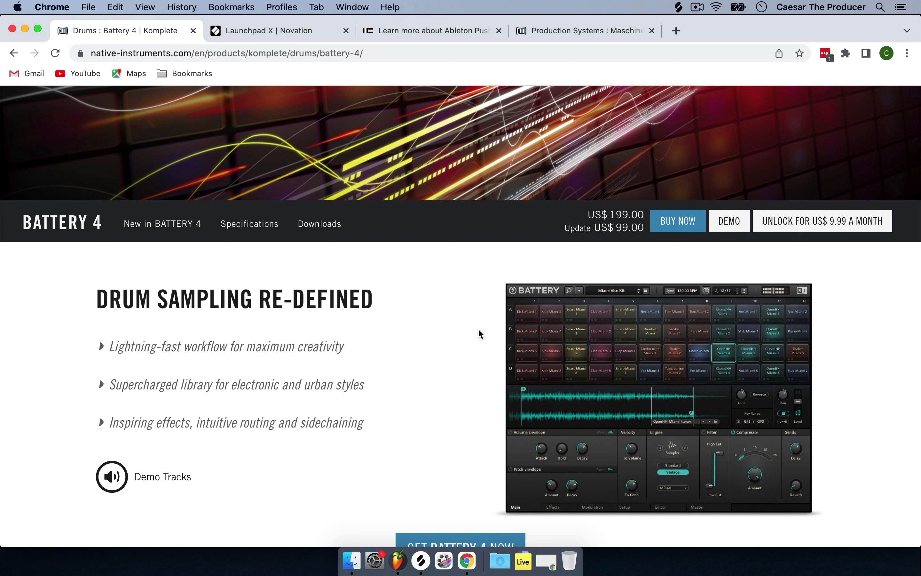
click(398, 559)
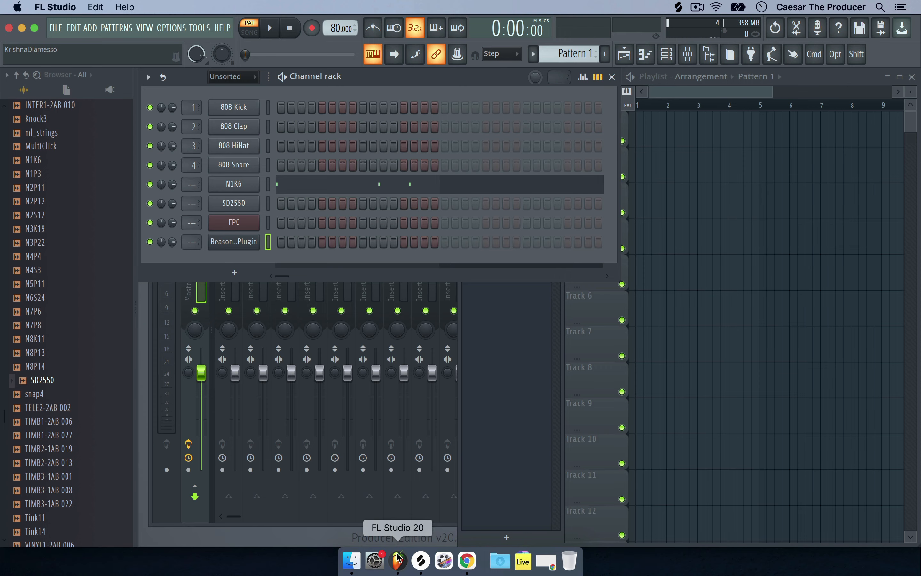
click(234, 222)
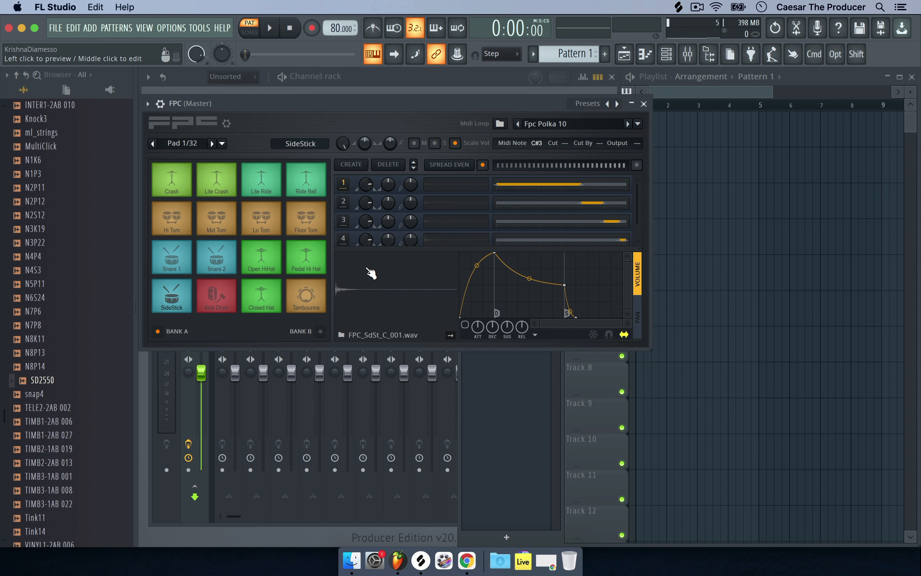
Switch to Chrome and view the Launchpad X, Ableton Push and Maschine product pages
click(467, 560)
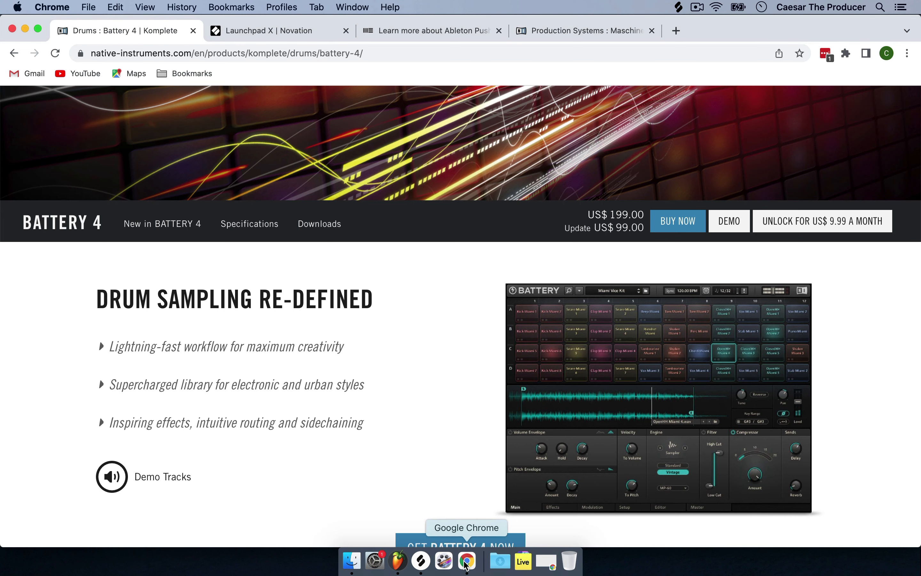
click(244, 23)
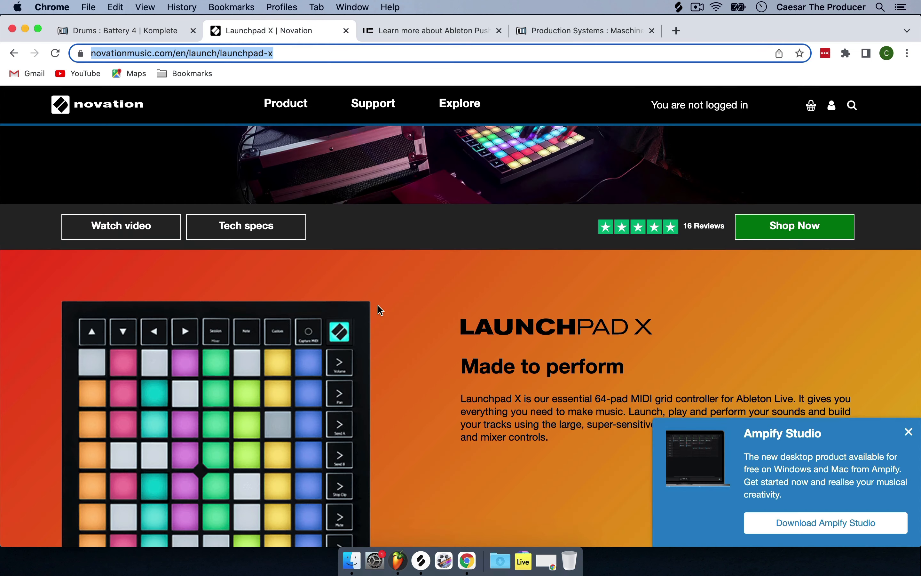
scroll(378, 306, down, 2)
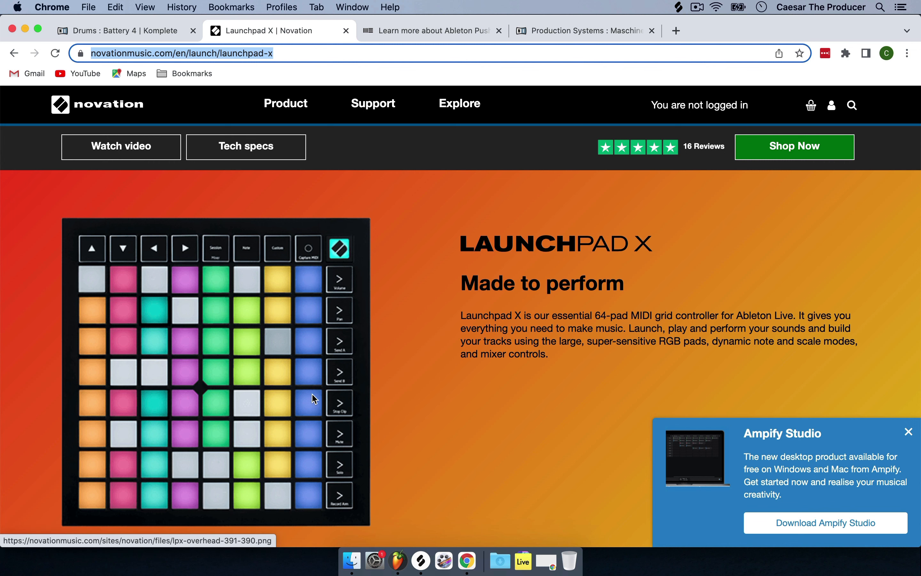
click(422, 28)
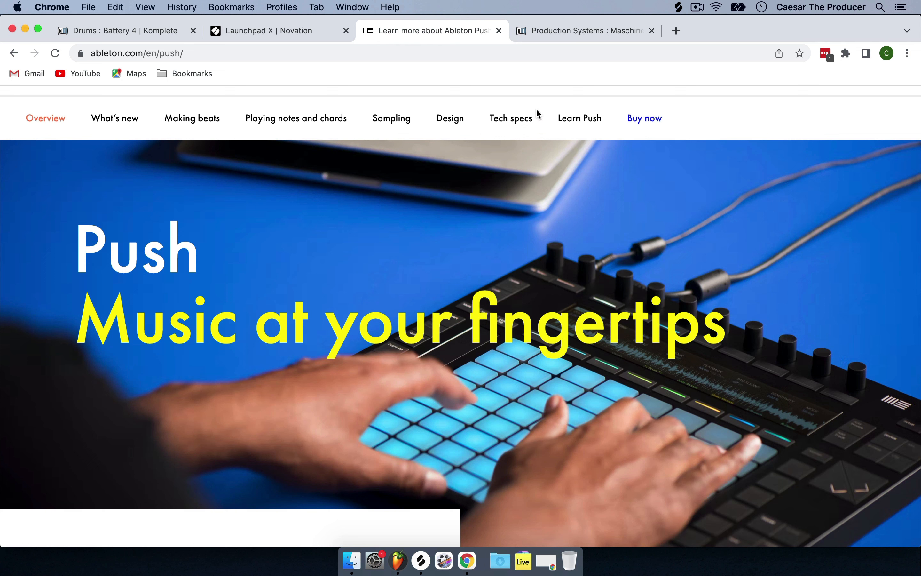
click(550, 34)
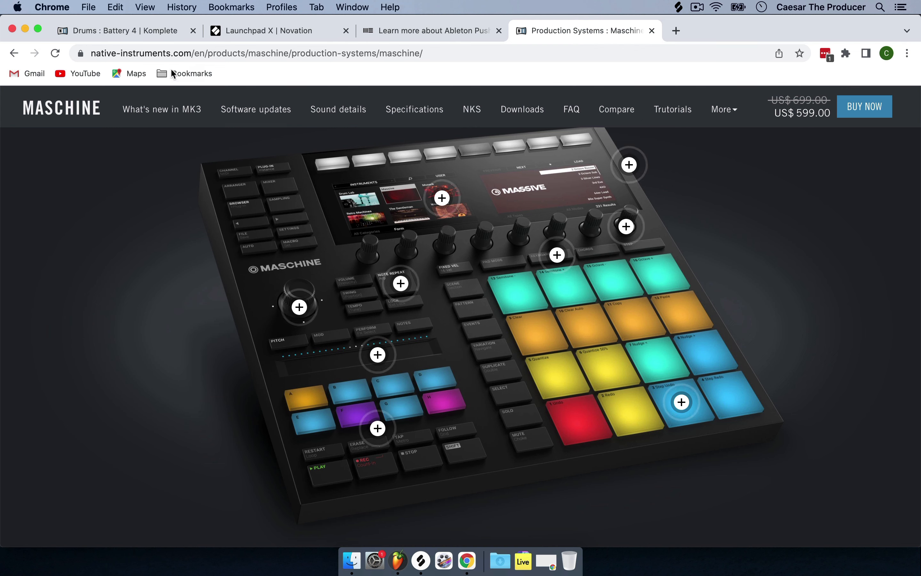
Return to FL Studio, move the FPC window clear of the channel rack's channel names and select the FPC channel
click(401, 569)
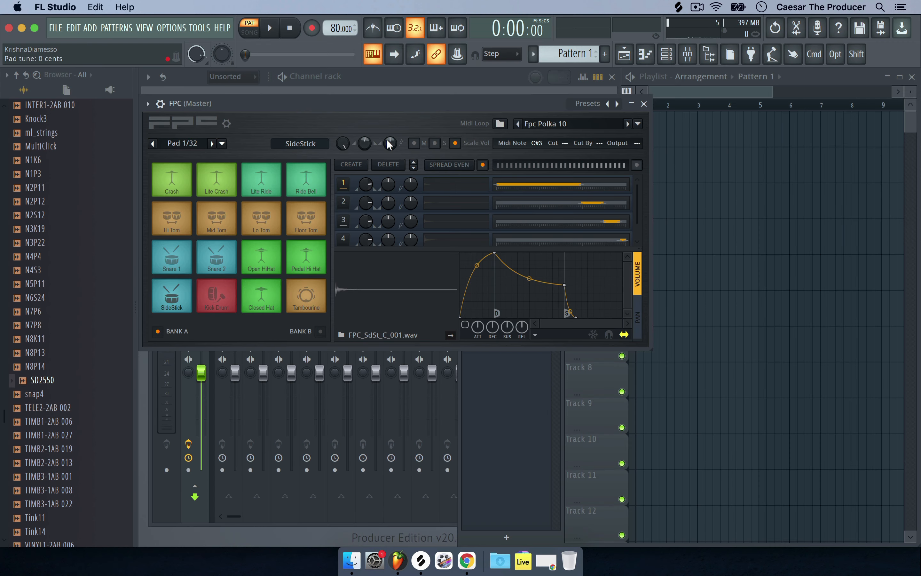
drag(302, 102, 498, 226)
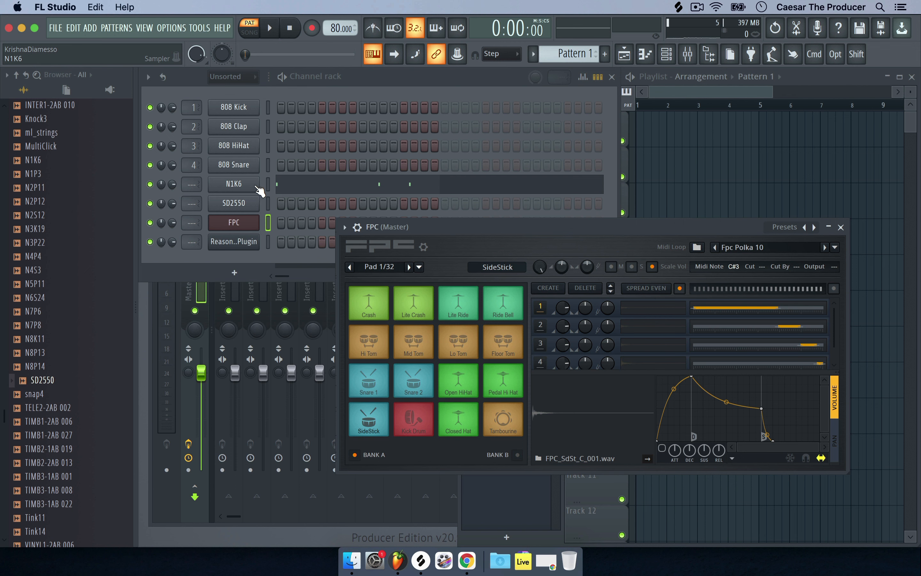
click(268, 184)
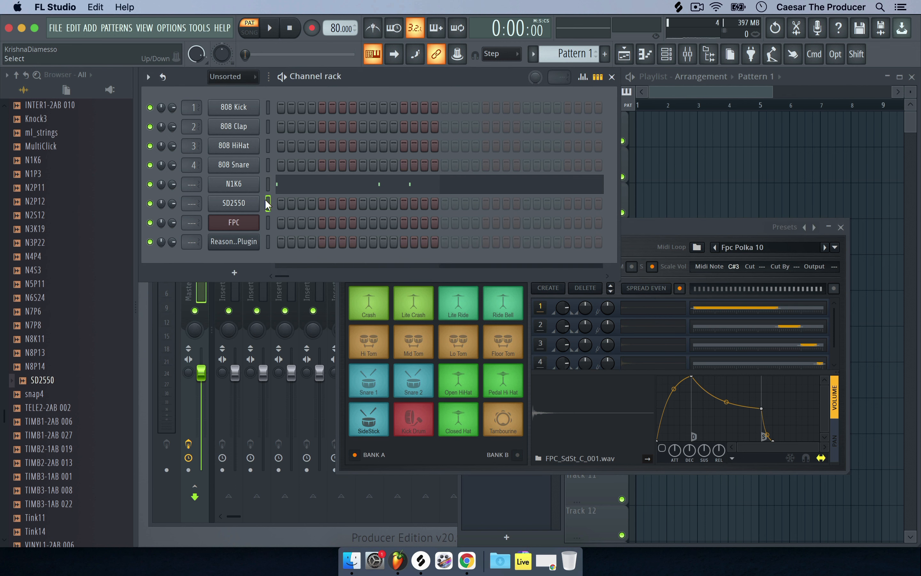
click(265, 200)
click(268, 221)
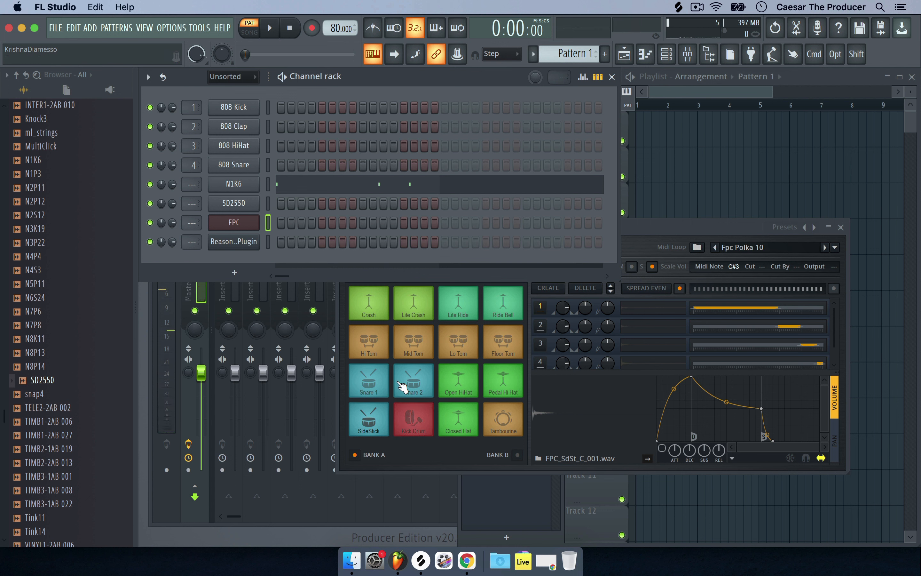
Audition FPC's original Kick Drum and SideStick pad sounds
click(407, 417)
click(378, 425)
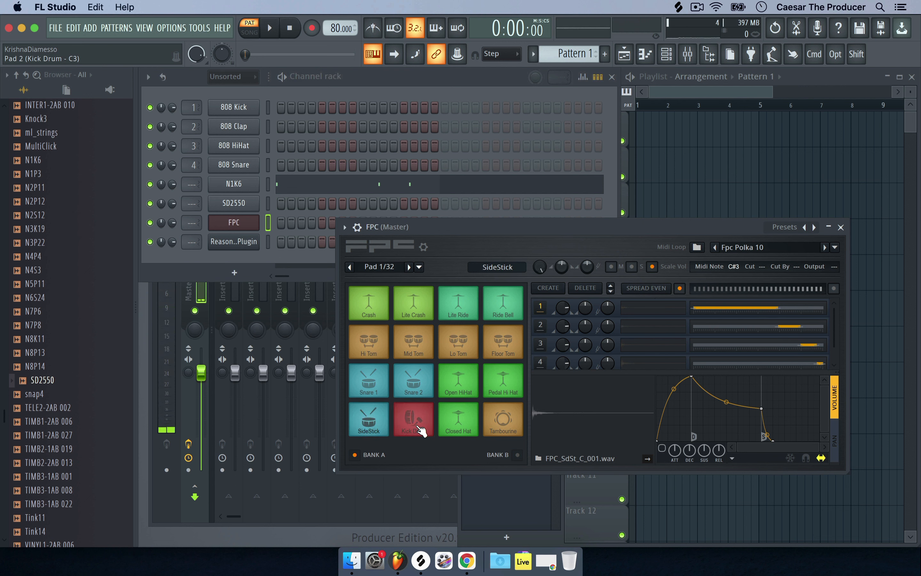
click(418, 426)
click(417, 426)
click(418, 426)
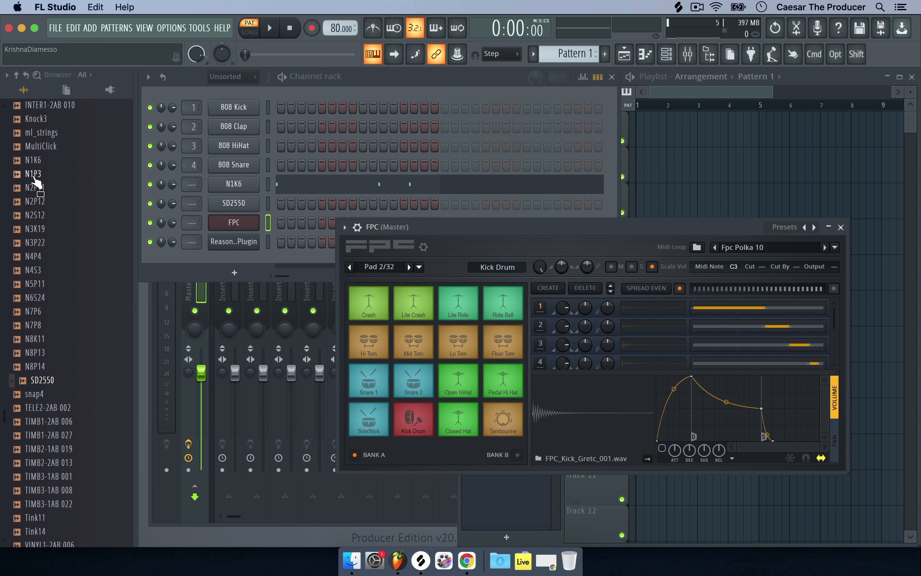
Add the N1K6 sample from the browser to FPC's Kick Drum pad and audition the pad
click(41, 164)
drag(42, 168, 414, 422)
click(413, 420)
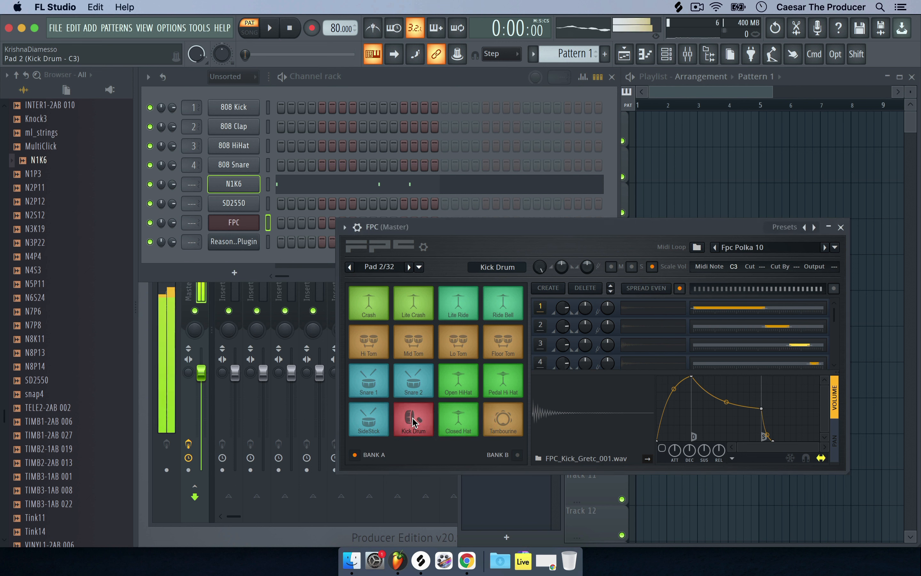
click(413, 420)
click(413, 420)
click(413, 420)
Add the SD2550 sample from the browser to FPC's SideStick pad and audition the pad
click(375, 426)
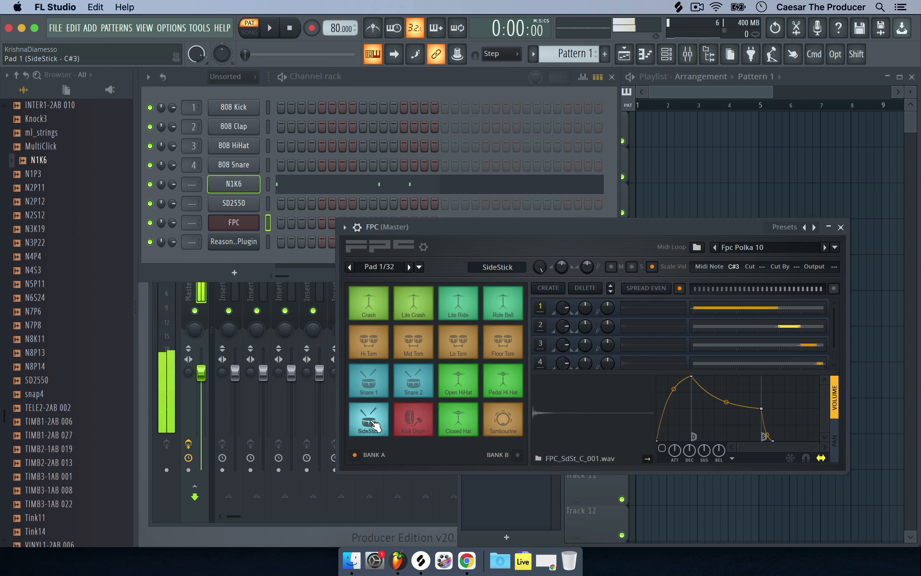
click(40, 380)
drag(41, 385, 369, 422)
click(369, 421)
Play the Kick Drum and SideStick pads alternately to hear the added samples together
click(396, 425)
click(385, 426)
click(398, 423)
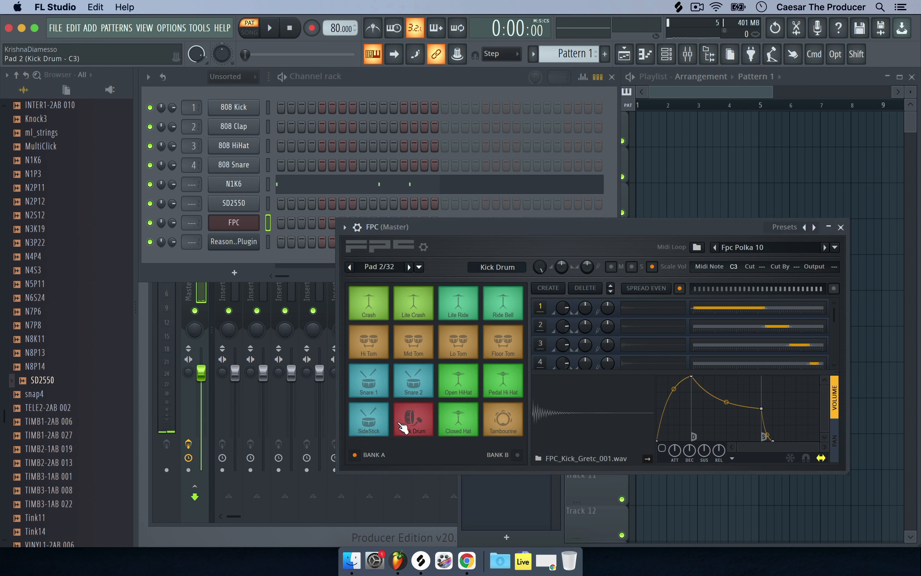
click(403, 424)
click(410, 420)
click(413, 420)
click(366, 412)
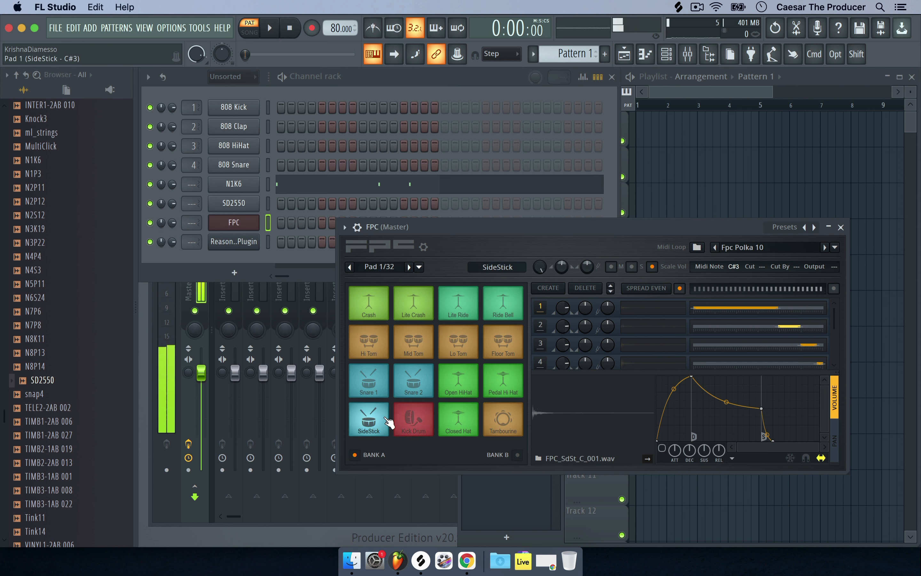
click(407, 418)
click(404, 420)
click(411, 419)
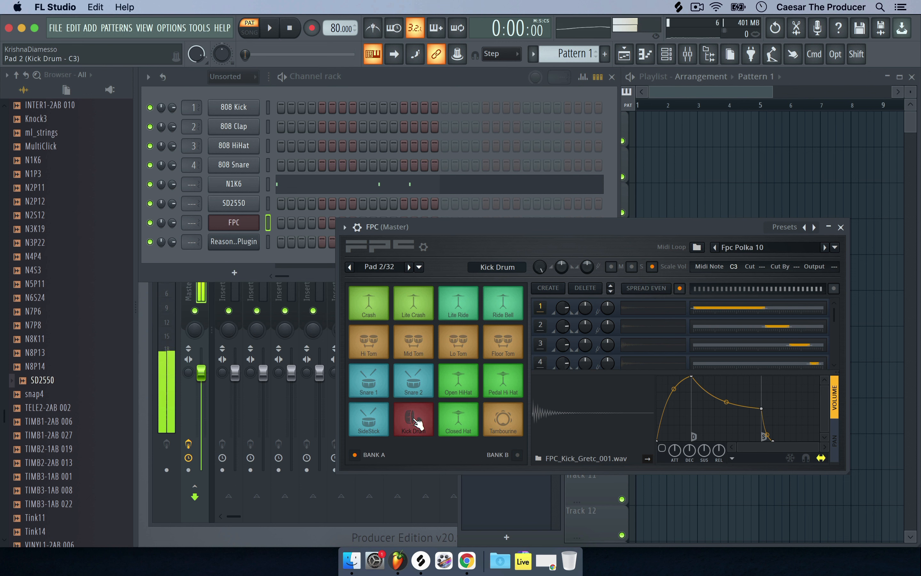
click(417, 420)
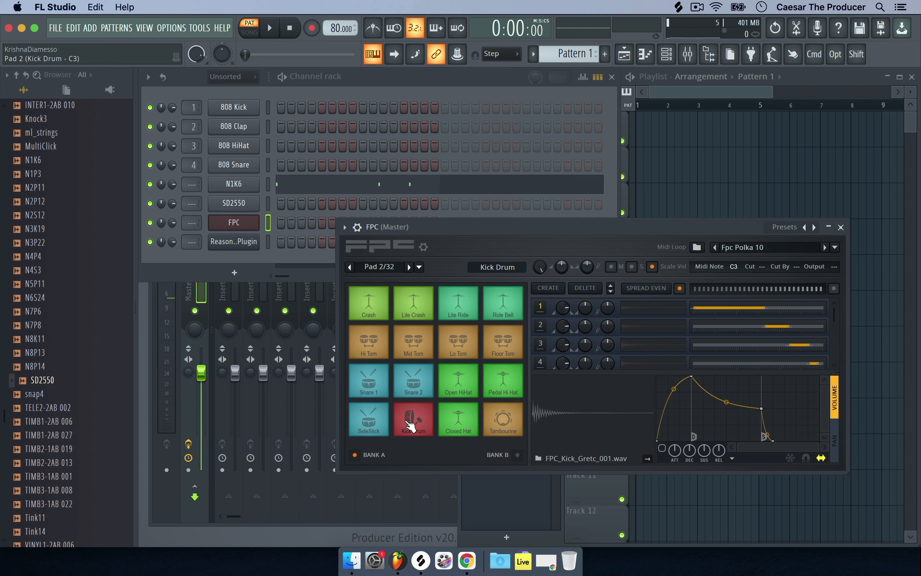
Enlarge the FPC window to show all layers and preview each sample layer of the Kick Drum pad
drag(337, 221, 170, 38)
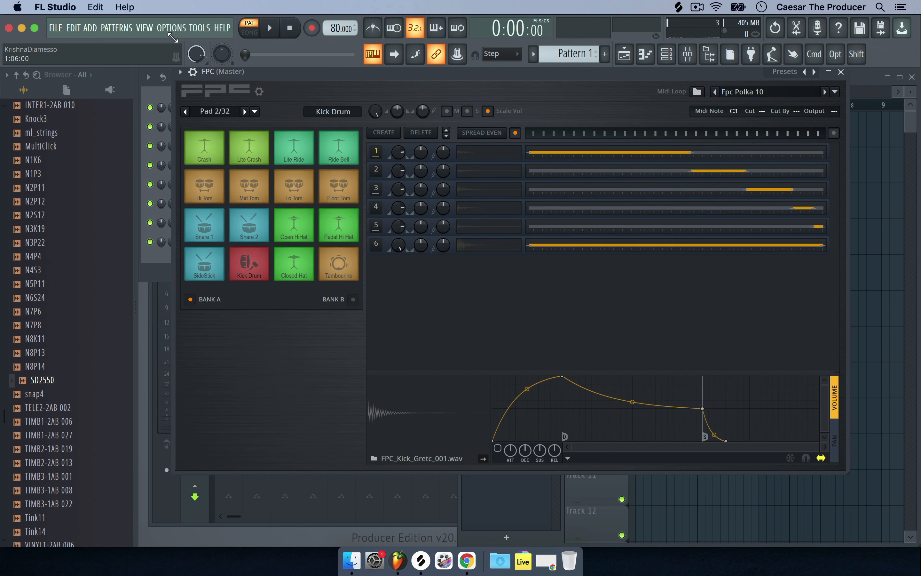
drag(342, 79, 342, 93)
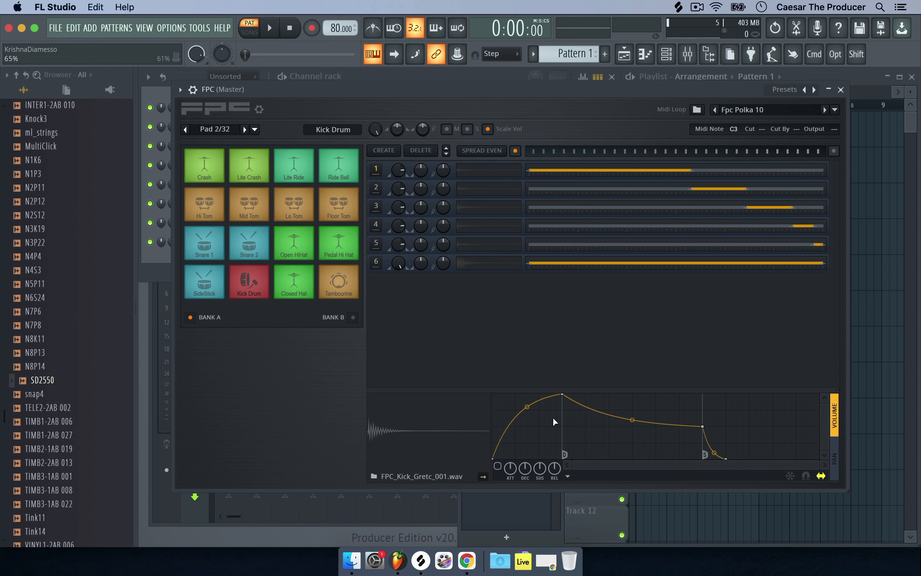
click(263, 288)
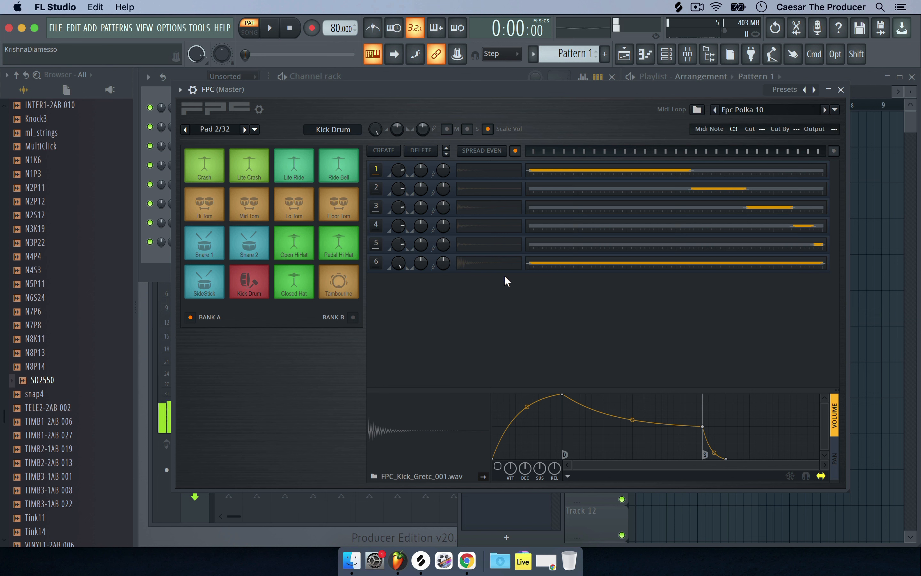
click(487, 244)
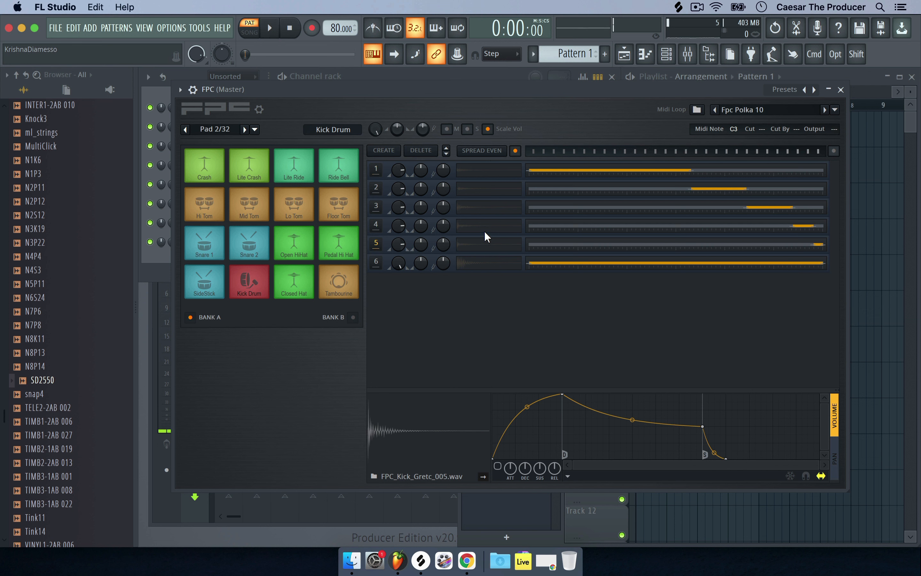
click(486, 226)
click(486, 210)
click(486, 190)
click(488, 176)
click(474, 265)
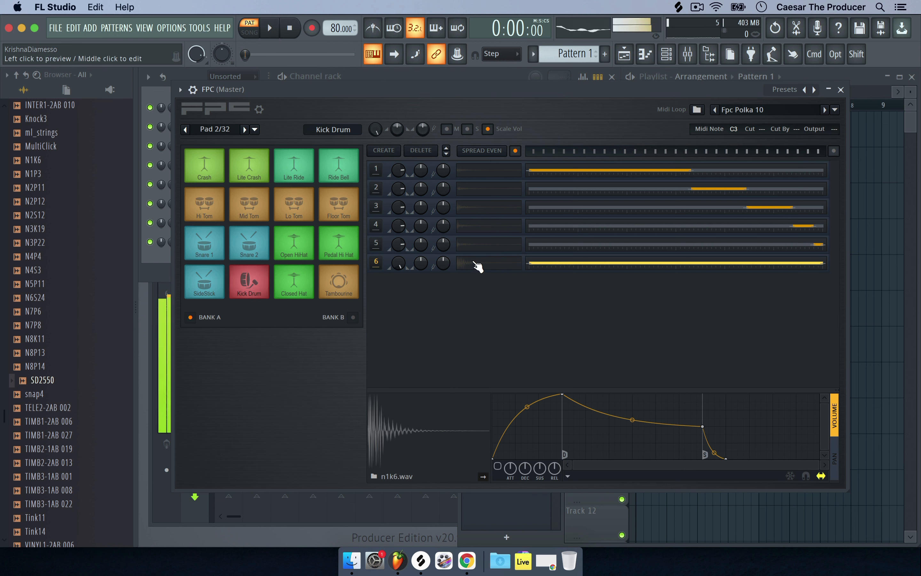
Delete the five FPC_Kick_Gretc layers from the Kick Drum pad, keeping only n1k6.wav, and audition the result
click(379, 174)
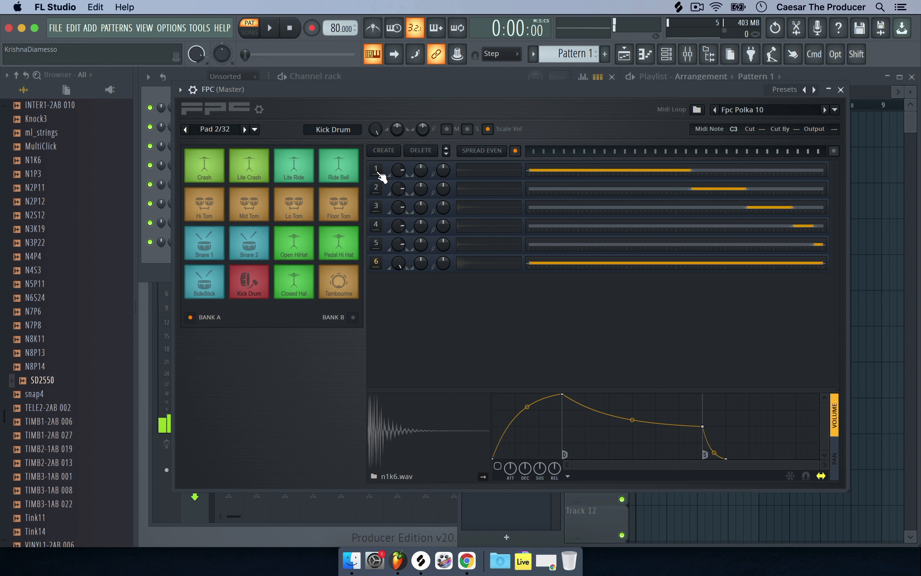
click(425, 150)
click(425, 151)
click(425, 151)
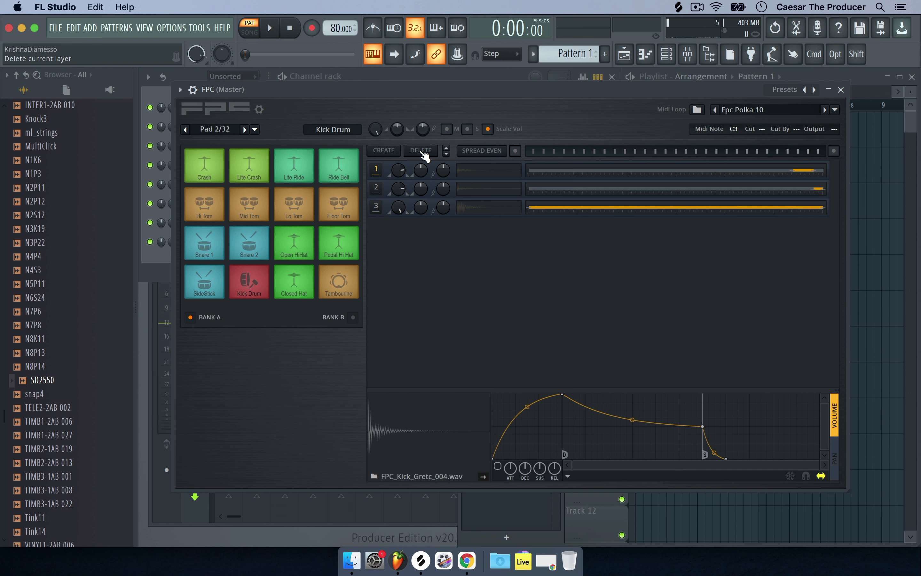
click(424, 151)
click(424, 151)
click(472, 172)
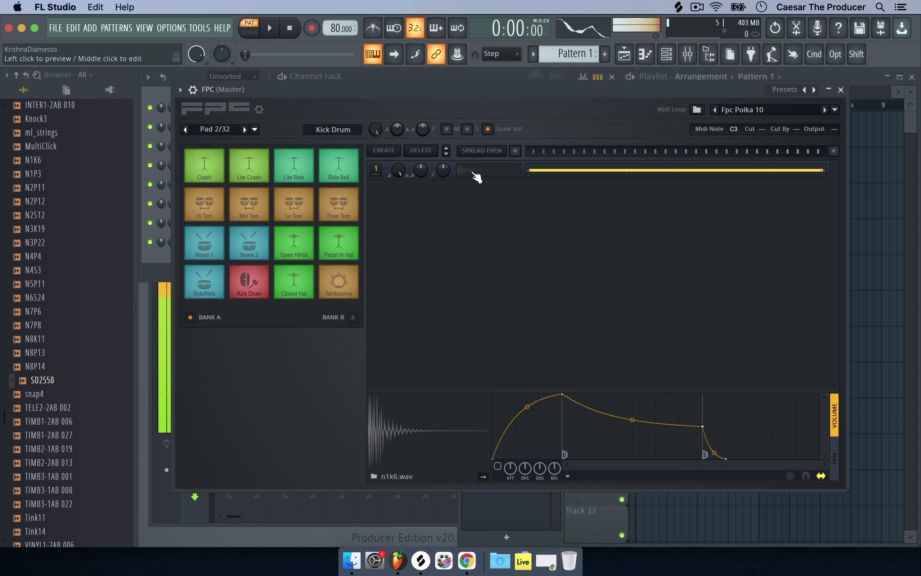
click(259, 274)
click(257, 273)
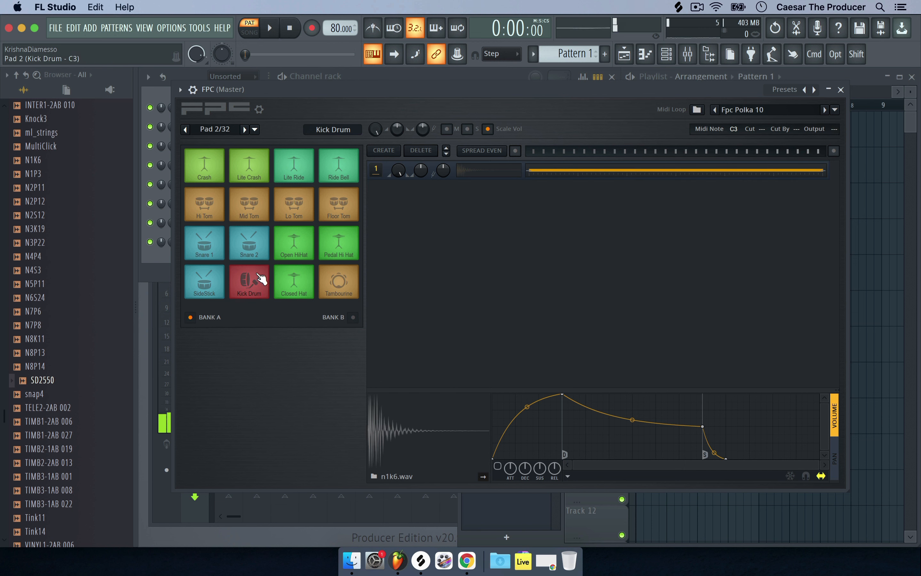
Audition the SideStick pad repeatedly to hear its stacked layers
click(203, 286)
click(199, 280)
click(200, 280)
click(200, 280)
click(200, 279)
click(200, 280)
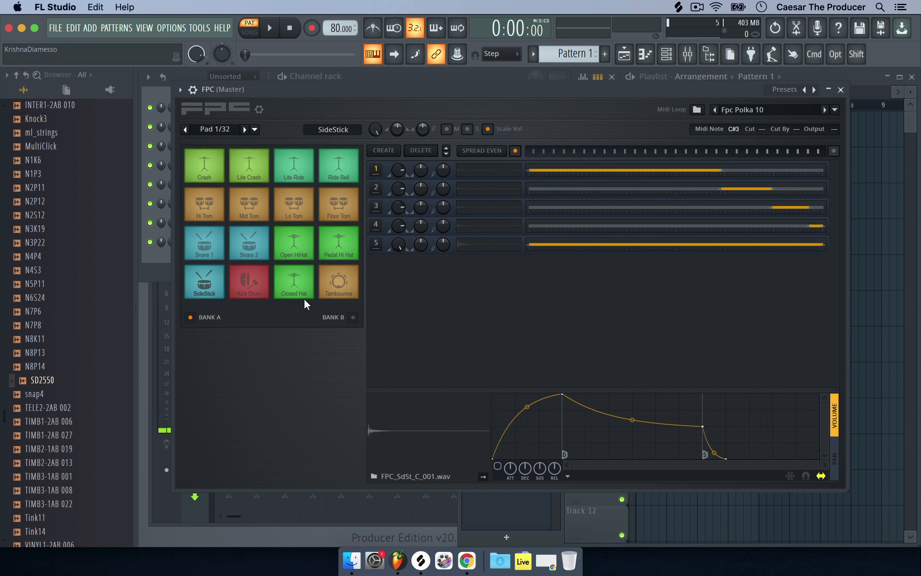
click(214, 285)
click(214, 286)
click(214, 285)
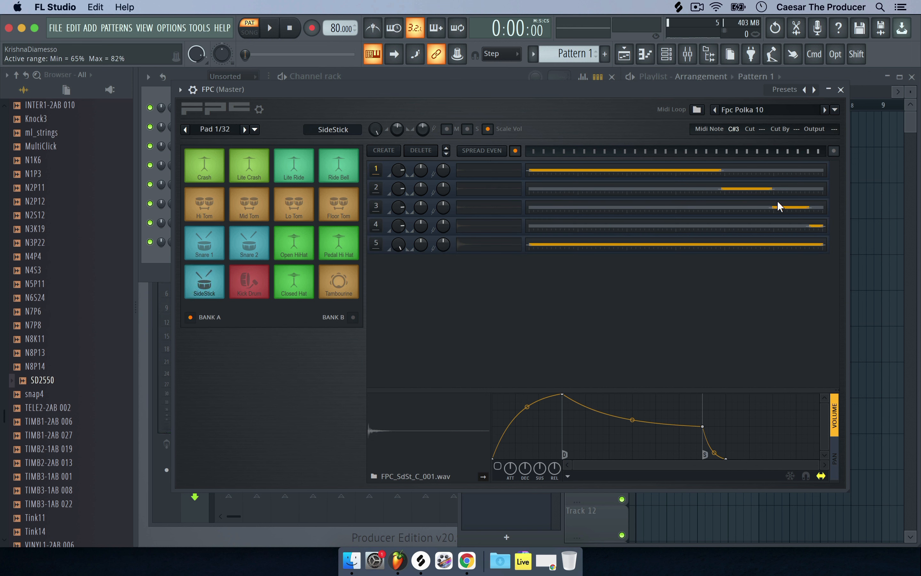
Delete the four FPC_SdSt layers from the SideStick pad, keeping only sd2550.wav, and audition it with the Kick Drum pad
click(479, 172)
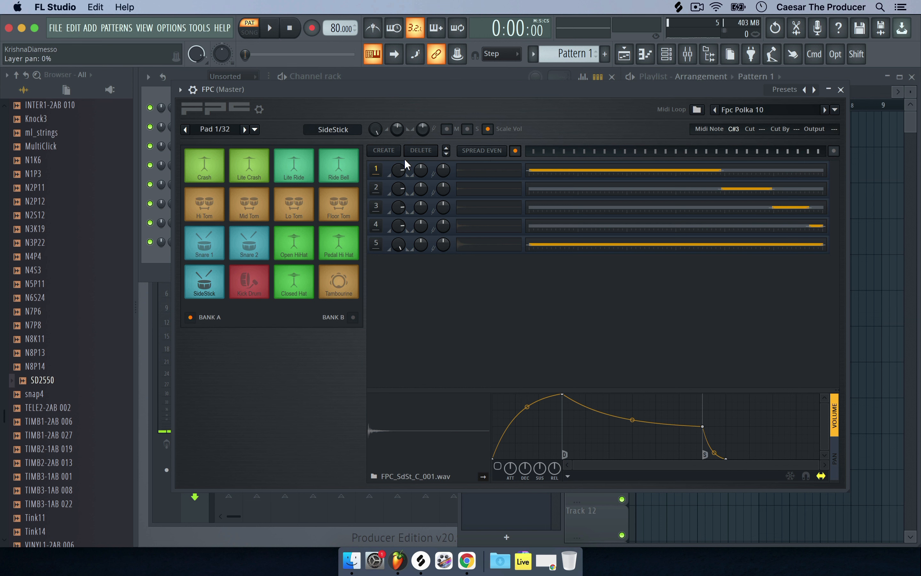
click(429, 151)
click(430, 150)
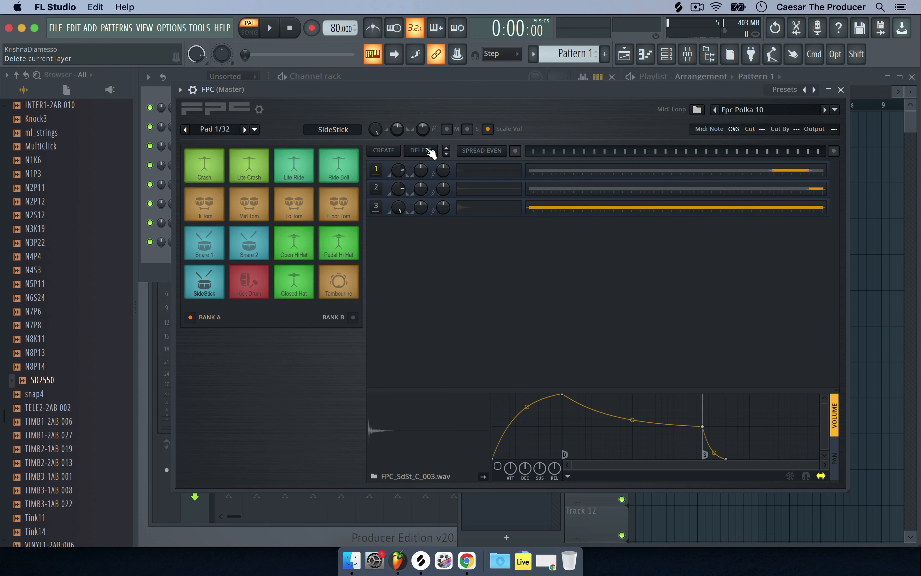
click(429, 151)
click(430, 151)
click(199, 294)
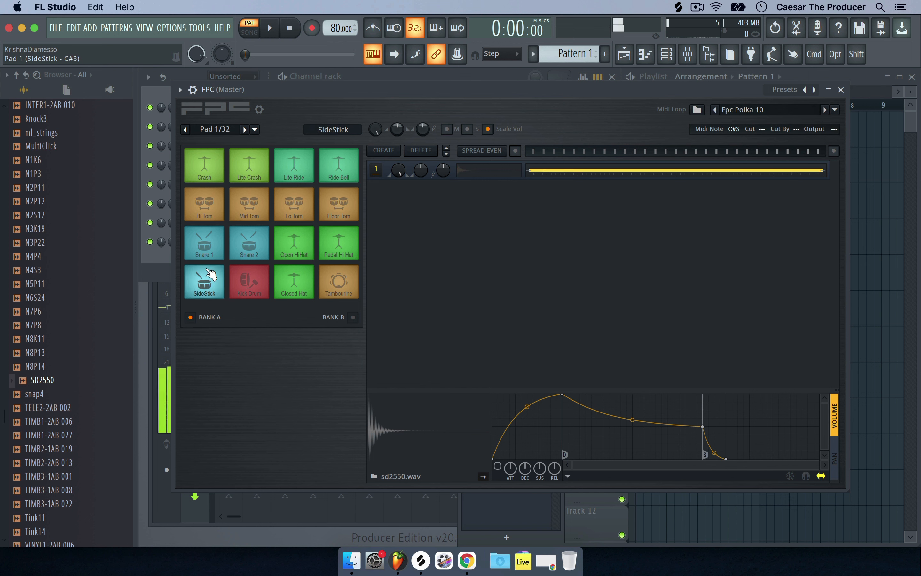
click(206, 280)
click(237, 278)
click(218, 275)
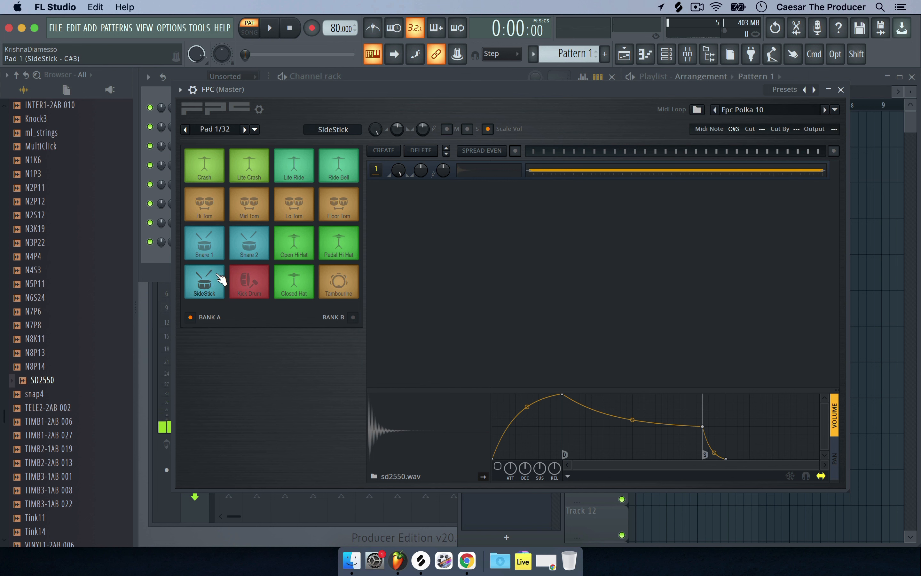
Preview the N7P6 sample and compare it with the SideStick pad's sound
click(80, 310)
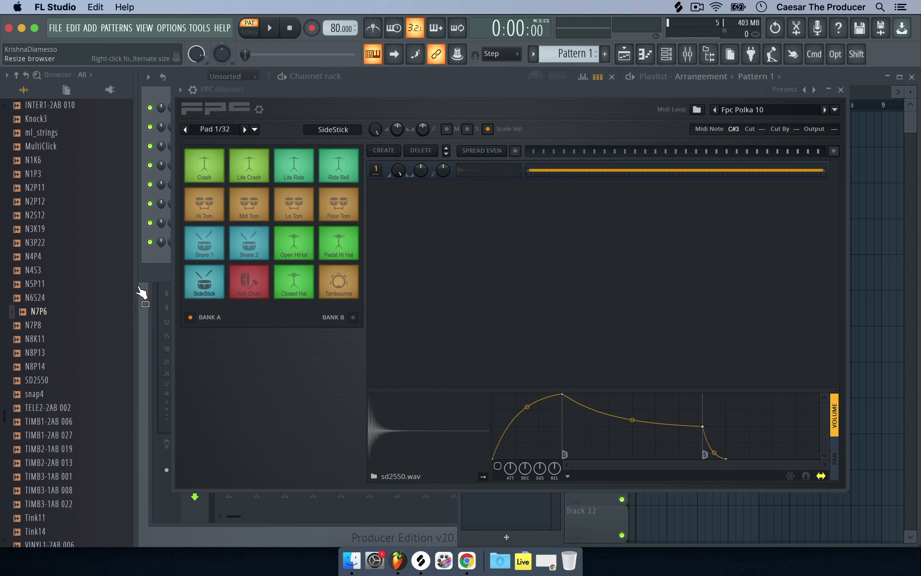
click(49, 311)
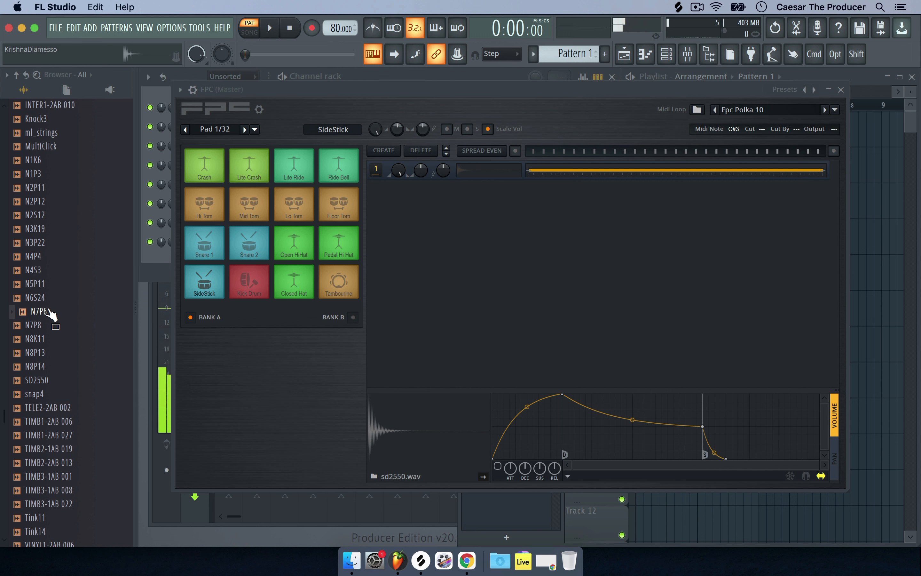
click(211, 284)
click(210, 284)
click(210, 284)
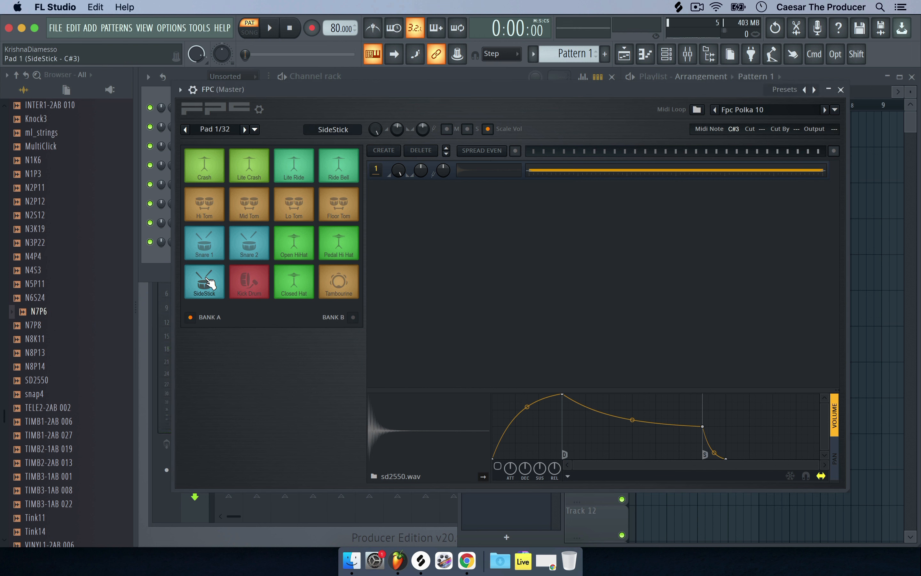
Add N7P6 as a second layer on the SideStick pad, audition it with the Kick Drum pad, and close FPC
click(34, 313)
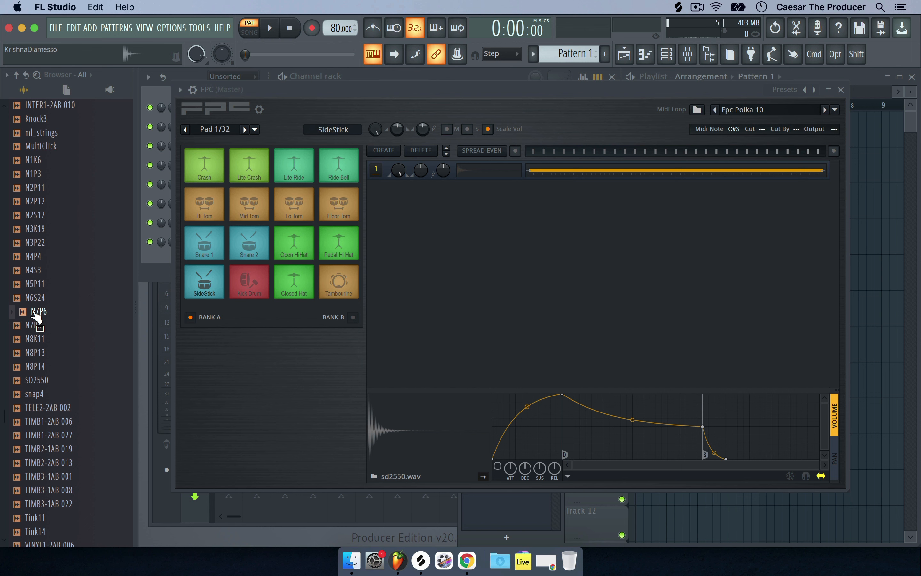
drag(33, 312, 213, 275)
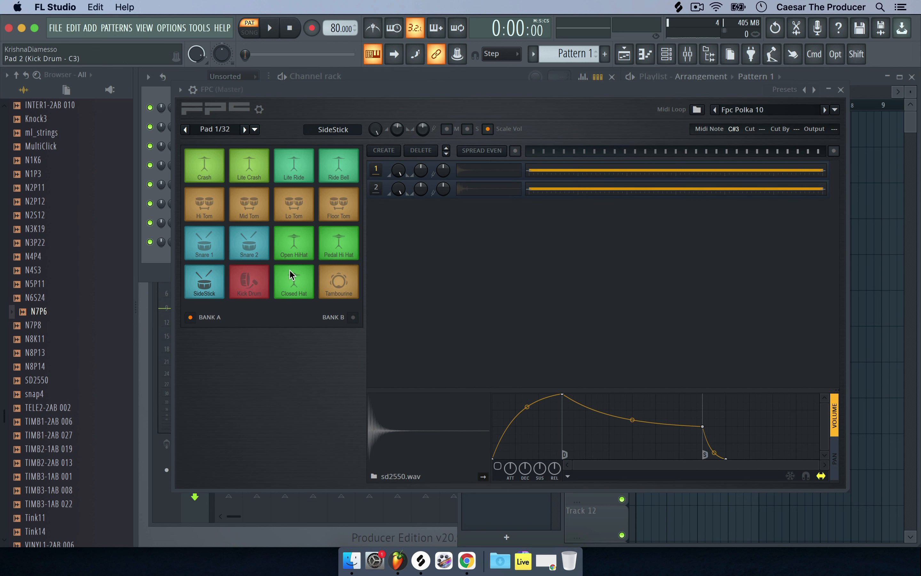
click(206, 280)
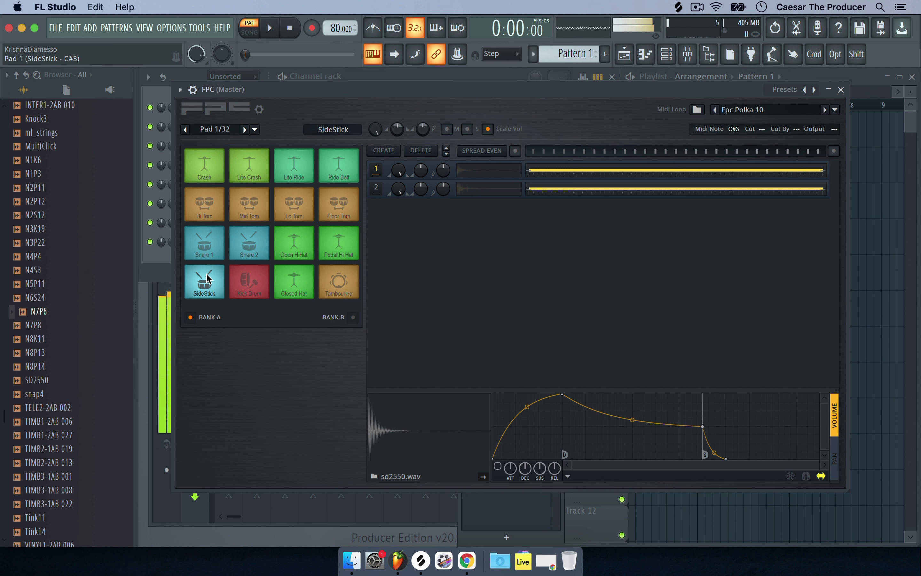
click(206, 280)
click(206, 280)
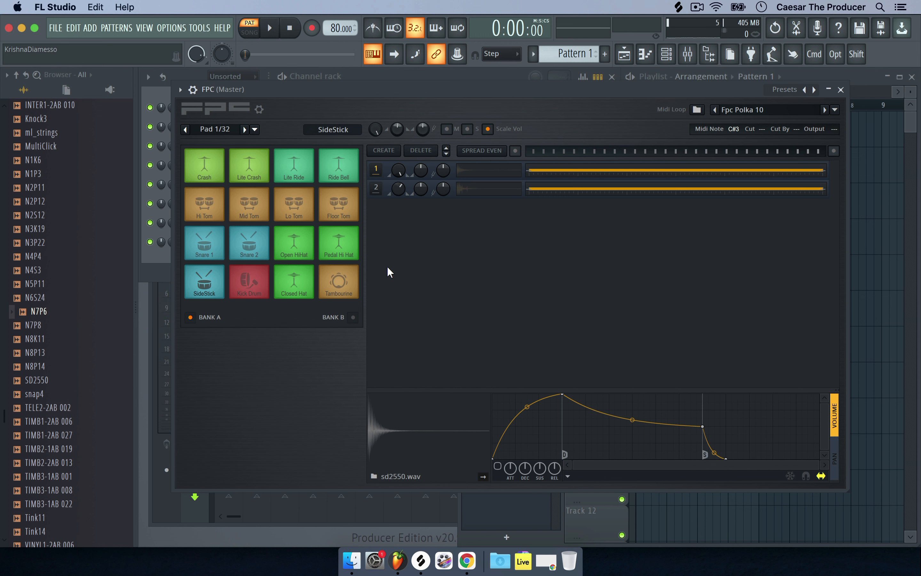
click(208, 277)
click(246, 282)
click(223, 281)
click(842, 90)
right_click(243, 183)
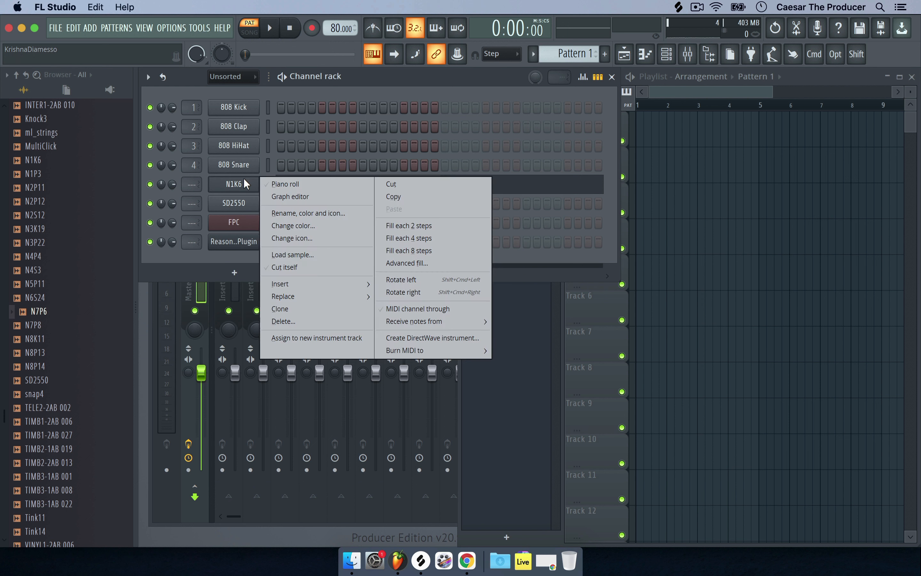
click(385, 184)
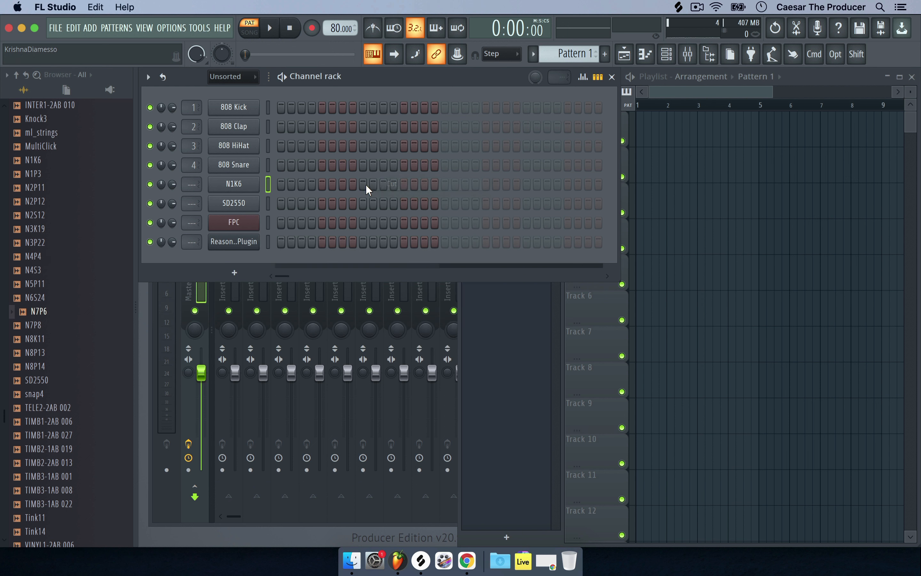
Record a kick and sidestick pattern on the FPC channel with the metronome on, using the Everything recording option
click(271, 218)
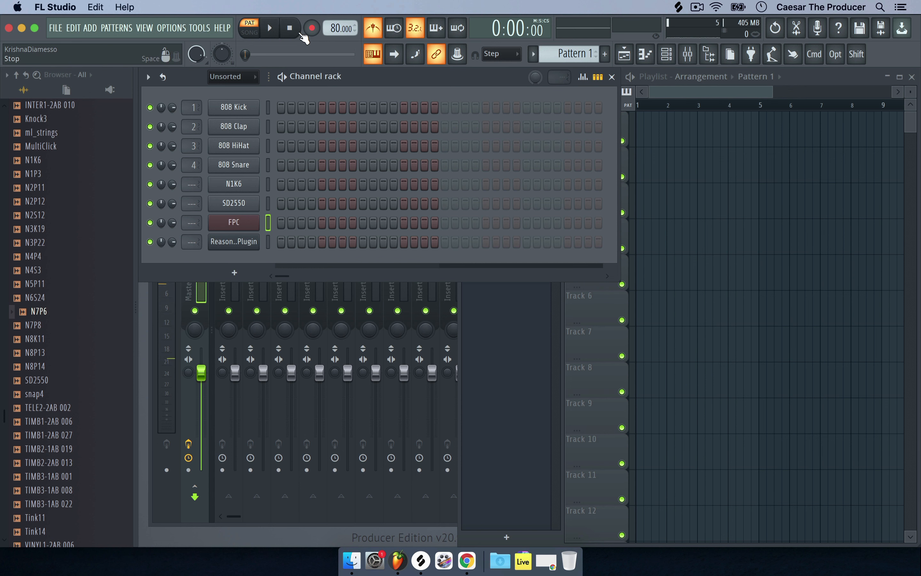
click(314, 32)
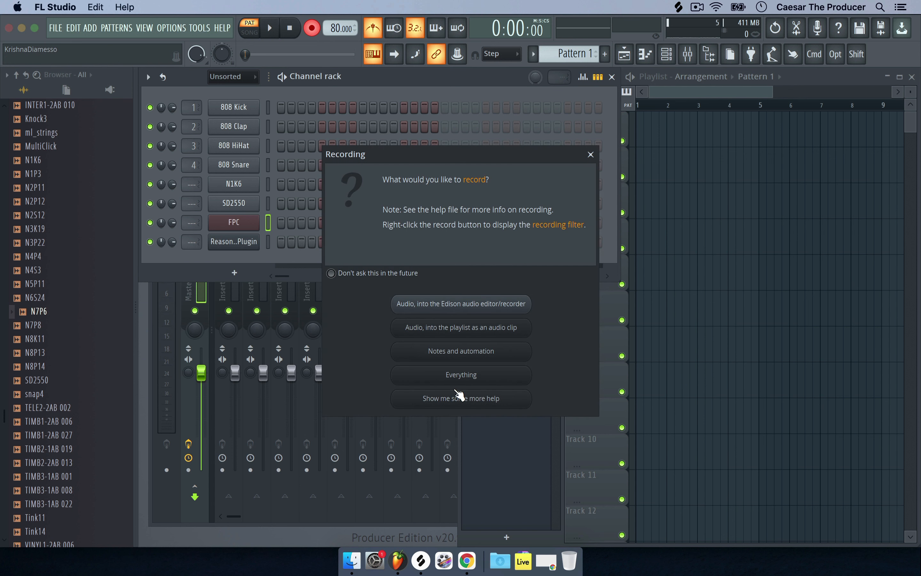
click(457, 377)
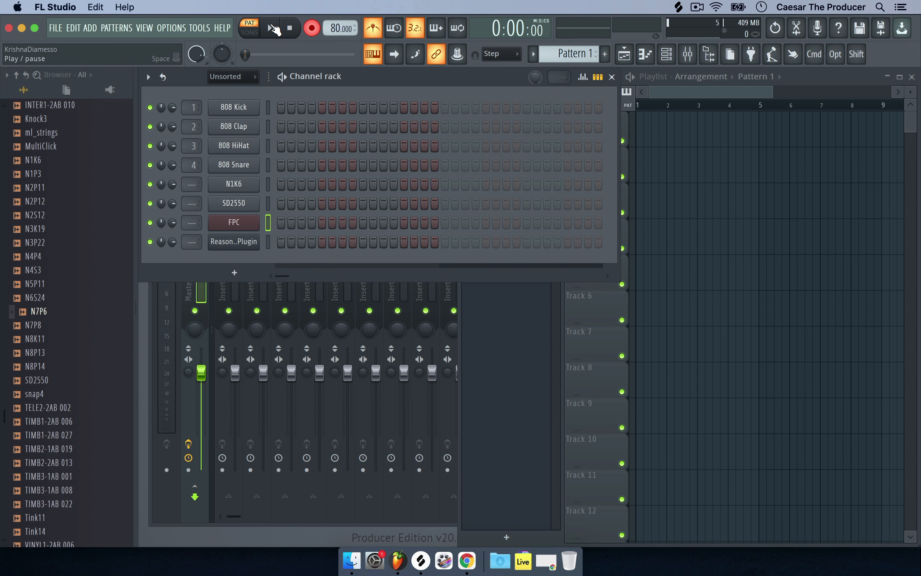
click(273, 29)
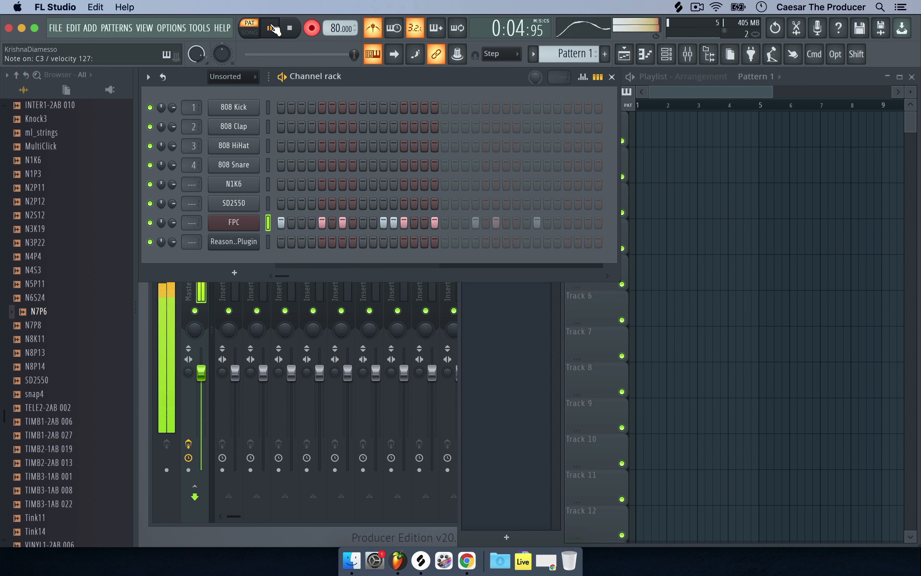
key(space)
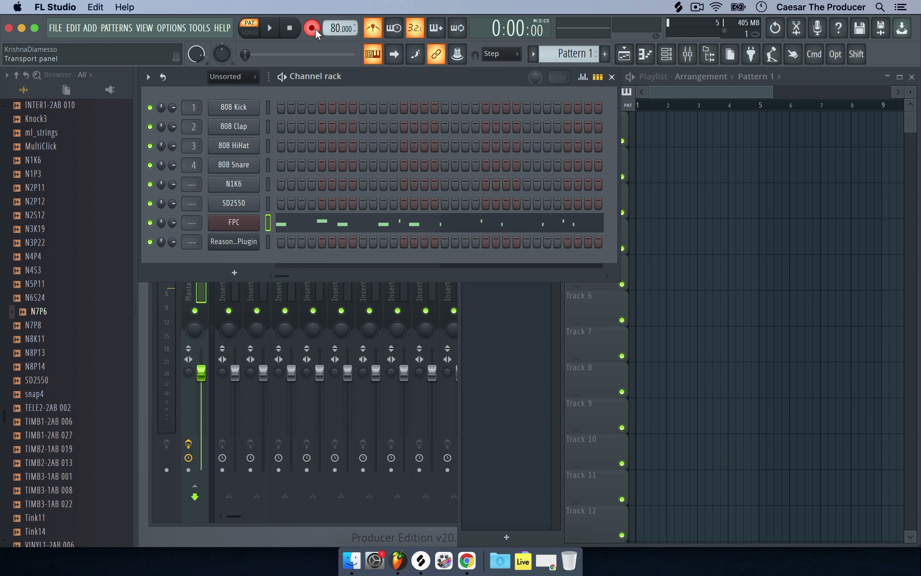
Play back the recorded FPC pattern and turn off the metronome, ending with playback stopped
click(270, 28)
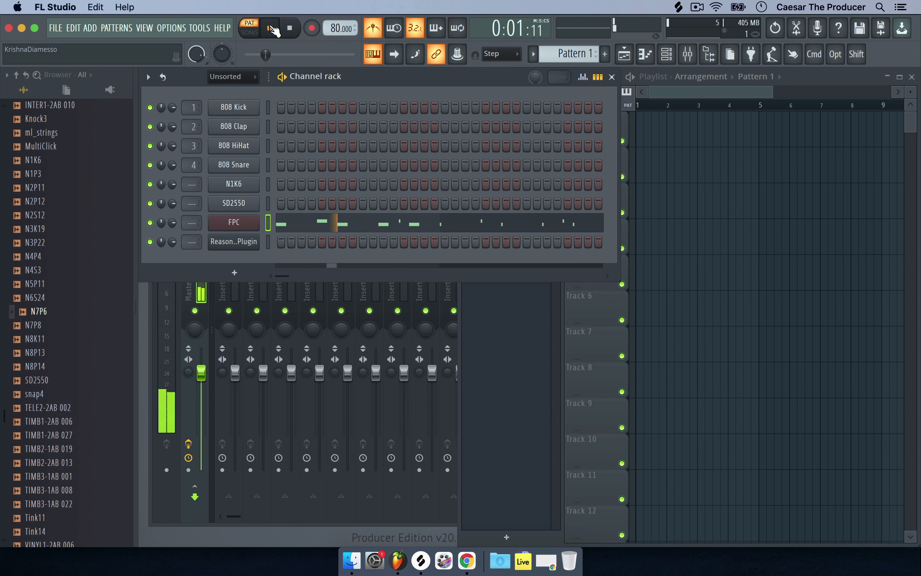
click(379, 26)
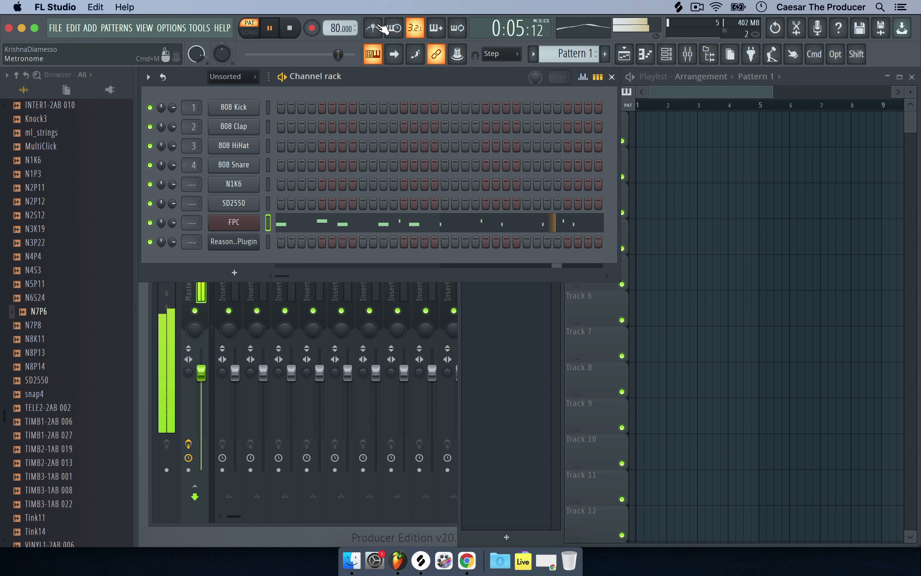
click(294, 28)
Open the FPC channel's recorded notes in the piano roll and widen its window
click(343, 223)
scroll(563, 308, down, 1)
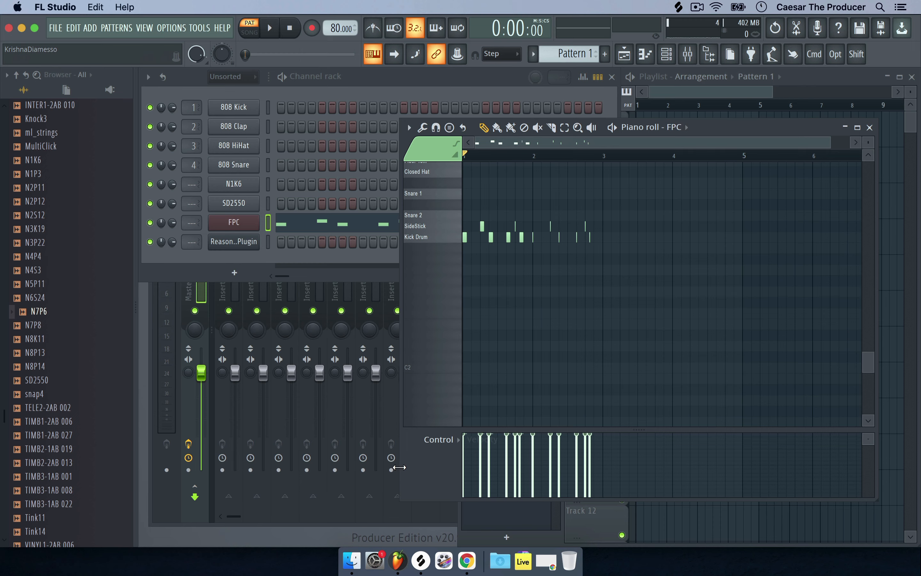
drag(398, 438, 198, 440)
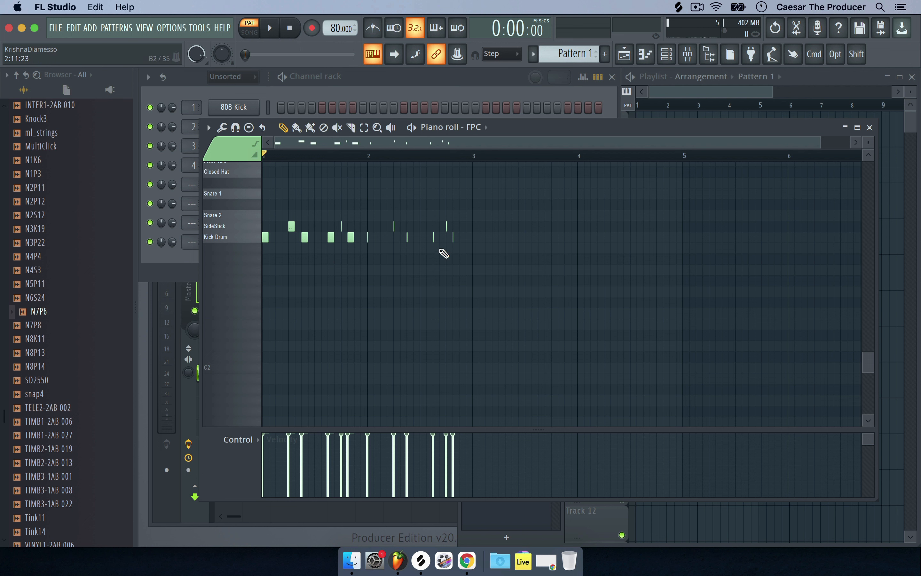
Try the last Kick Drum note one step later, play back the end of the pattern, and return the note
drag(453, 240, 459, 240)
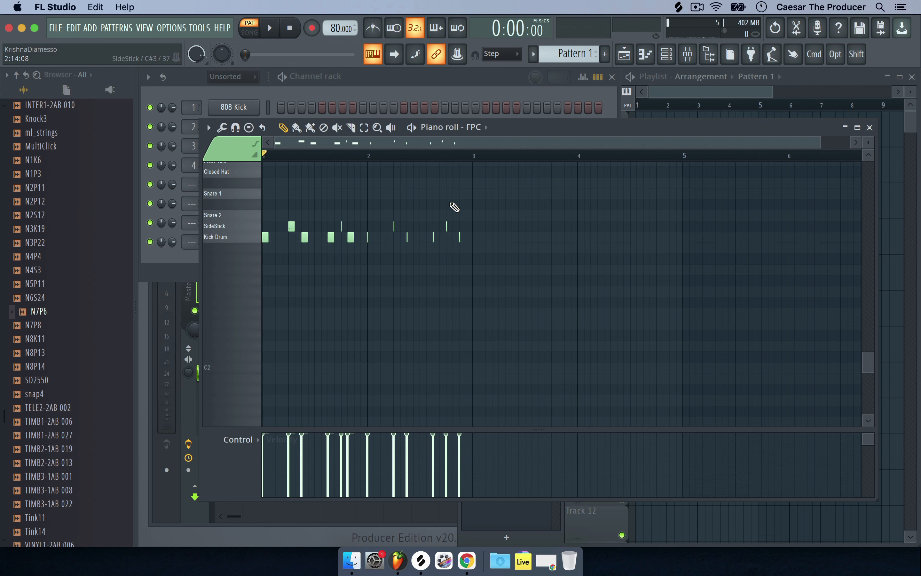
click(420, 155)
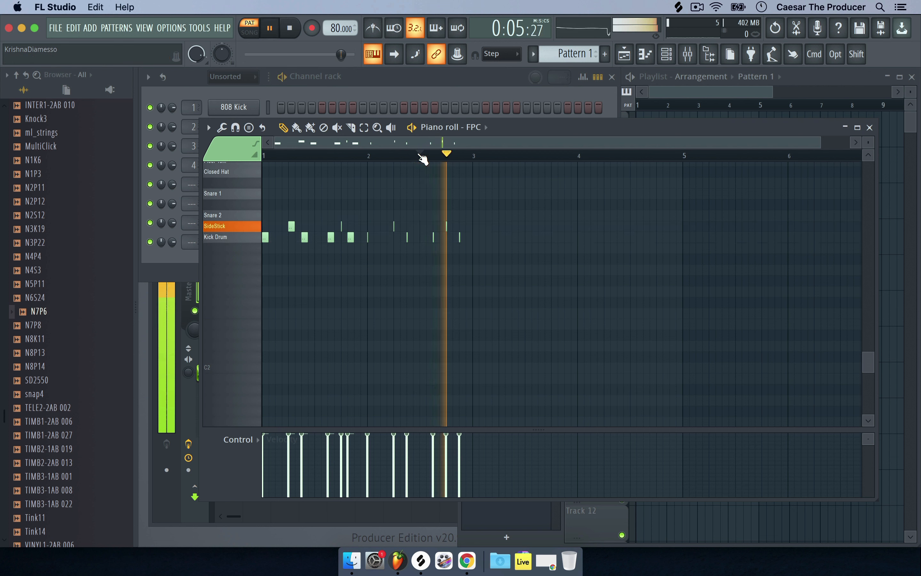
key(space)
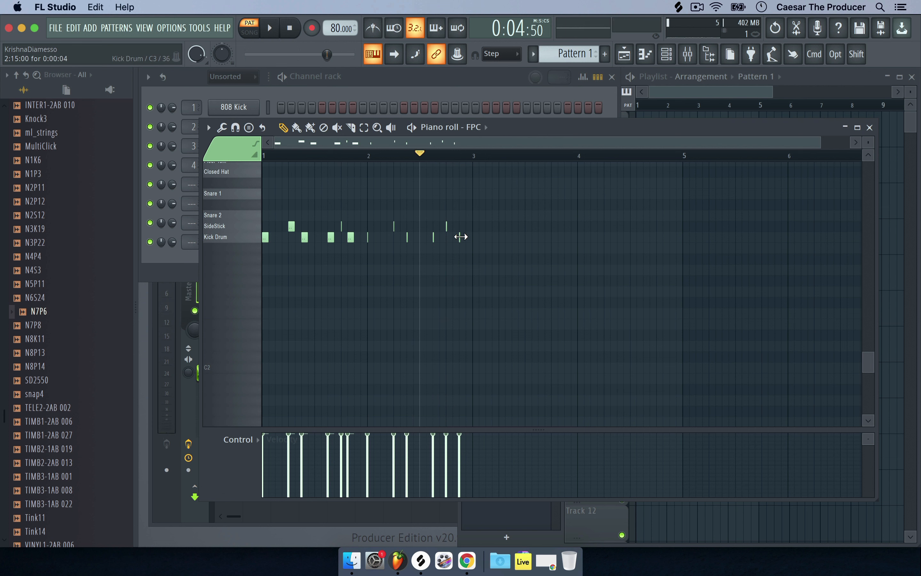
drag(459, 238, 453, 237)
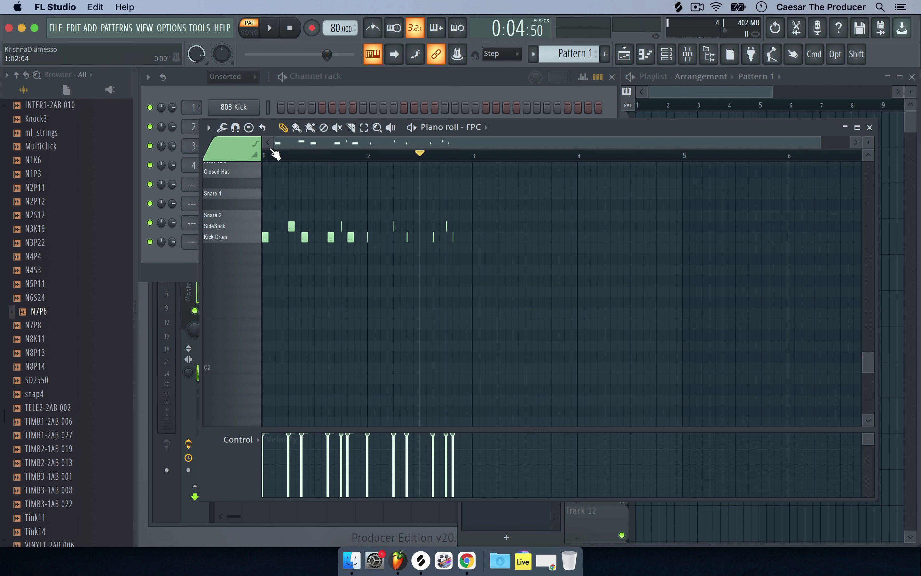
Maximize the piano roll, then set its snap to 1/4 beat and quick-quantize the recorded kick and sidestick notes
click(236, 128)
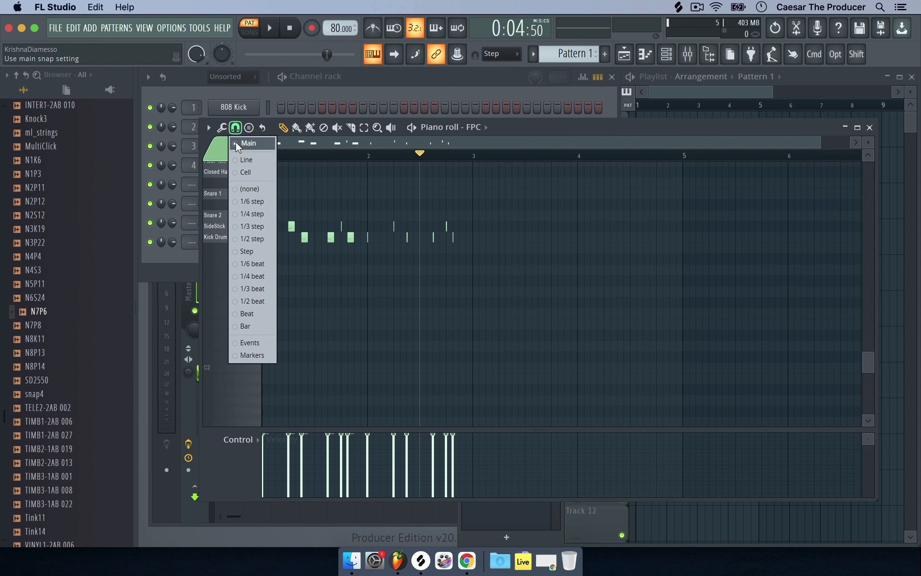
click(510, 125)
double_click(515, 126)
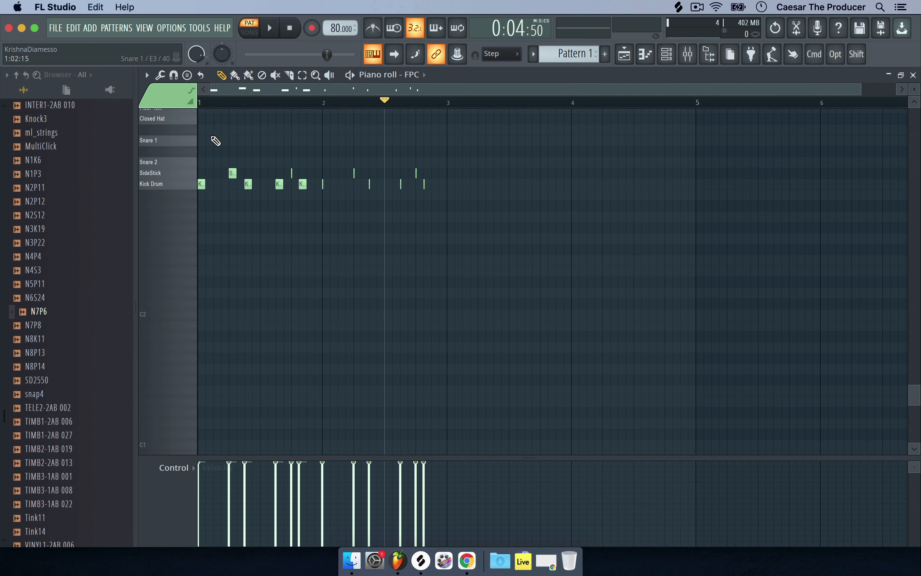
scroll(214, 140, up, 4)
click(173, 76)
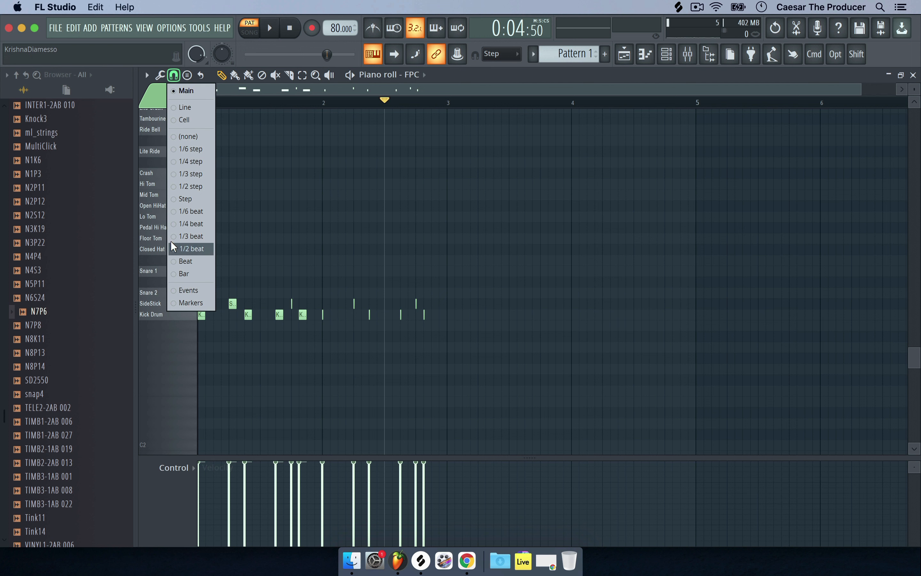
click(185, 224)
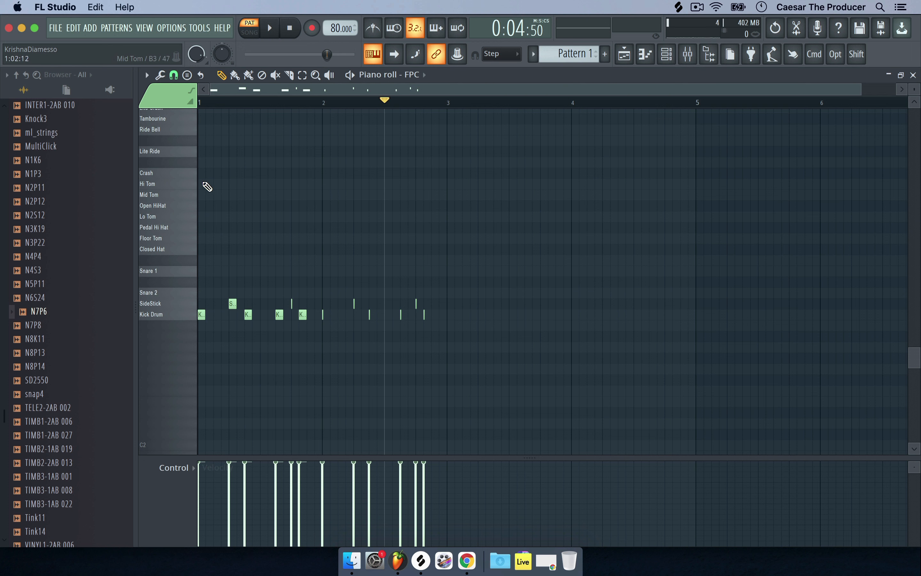
click(160, 75)
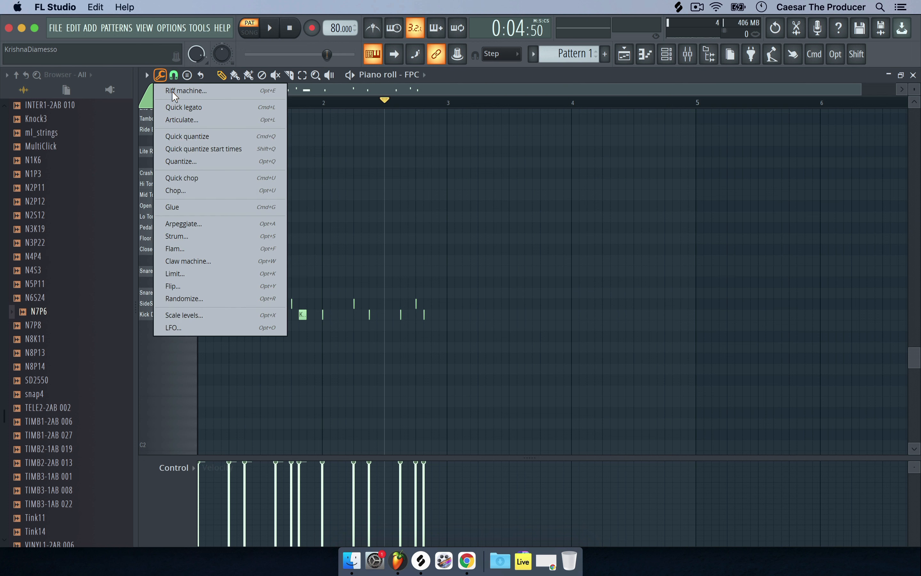
click(183, 136)
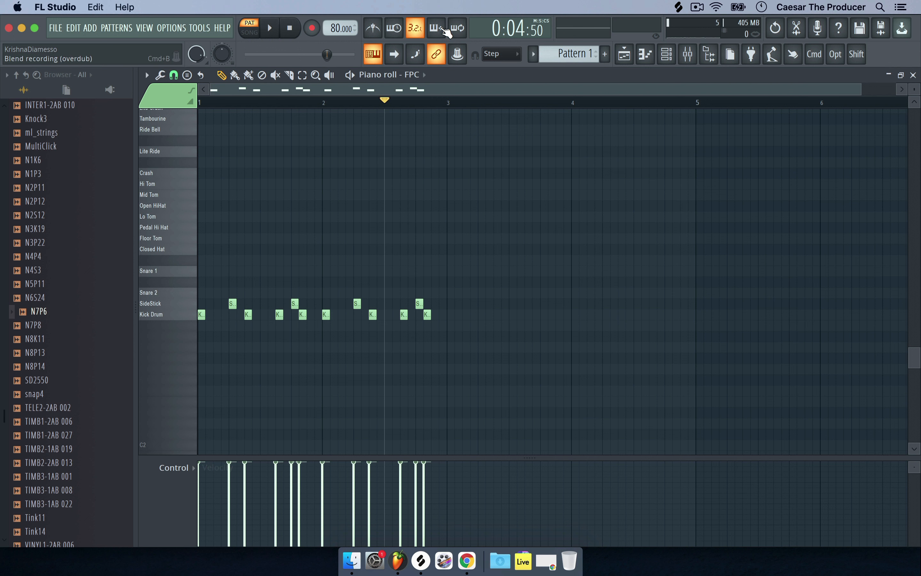
Try recording closed hats over the kick and sidestick pattern with loop recording on and blend recording off, then undo the take
click(288, 34)
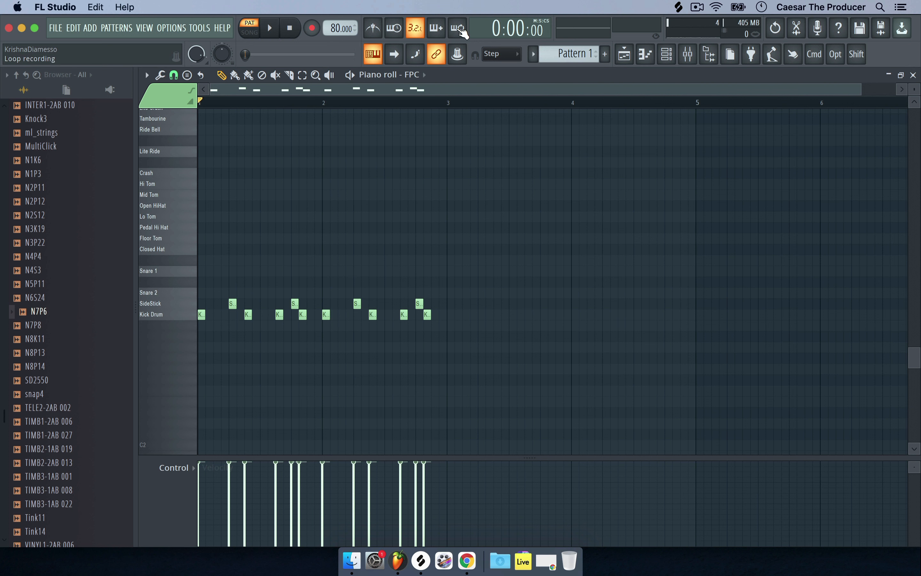
click(462, 30)
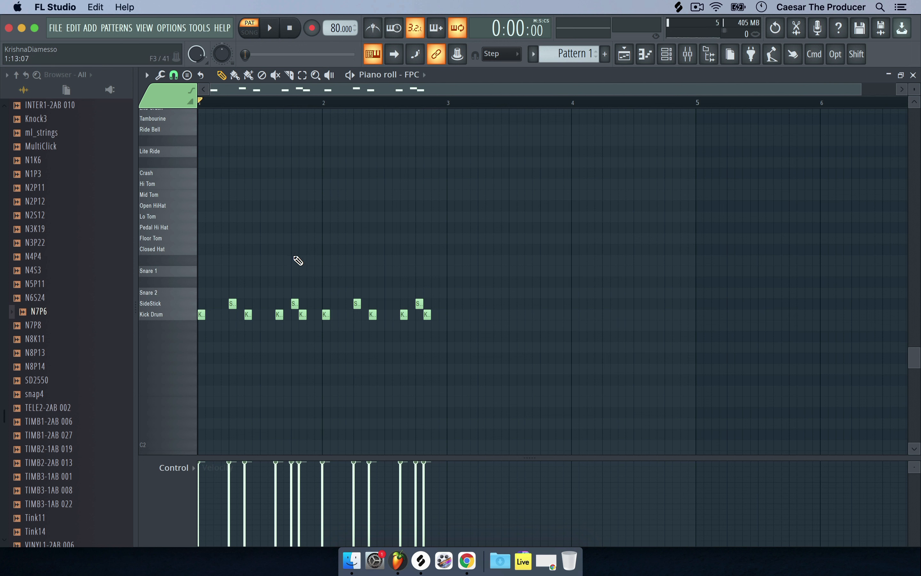
click(311, 28)
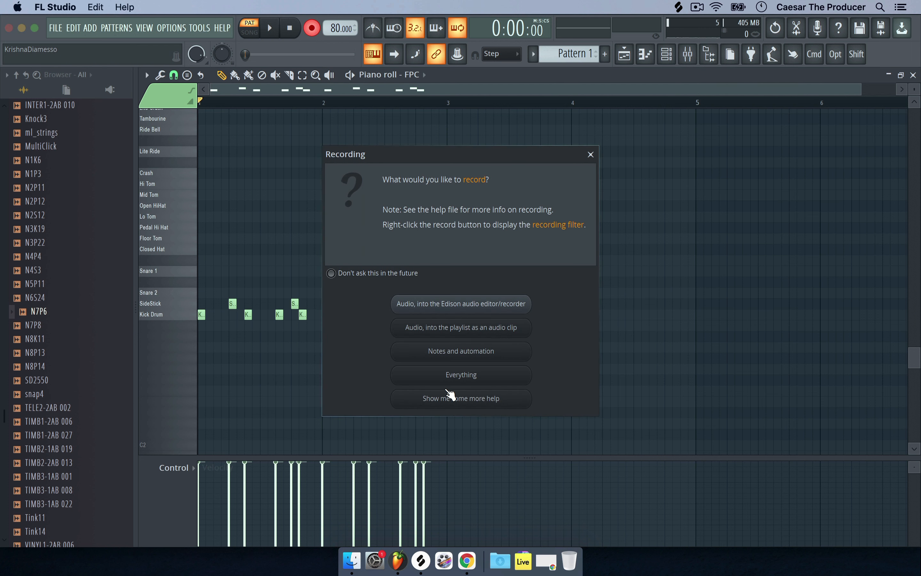
click(453, 375)
click(267, 29)
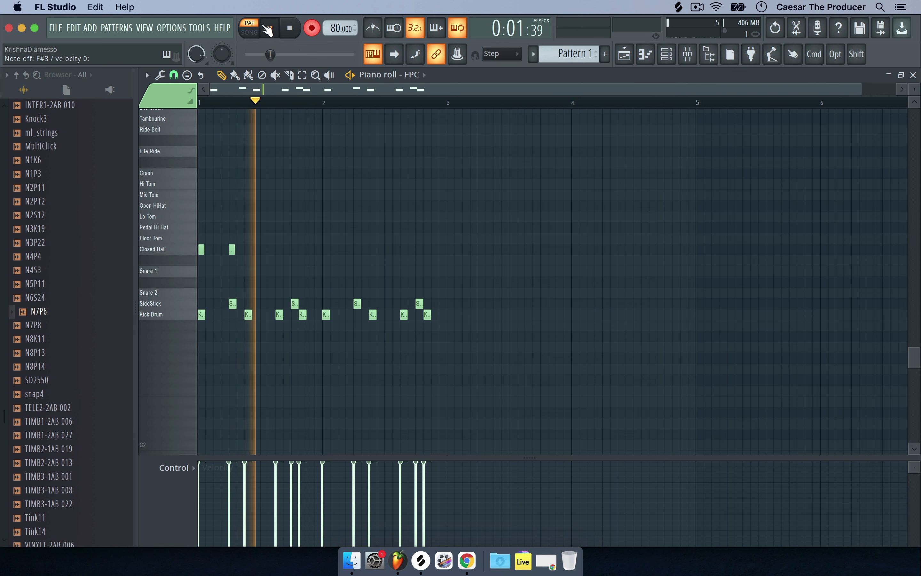
key(space)
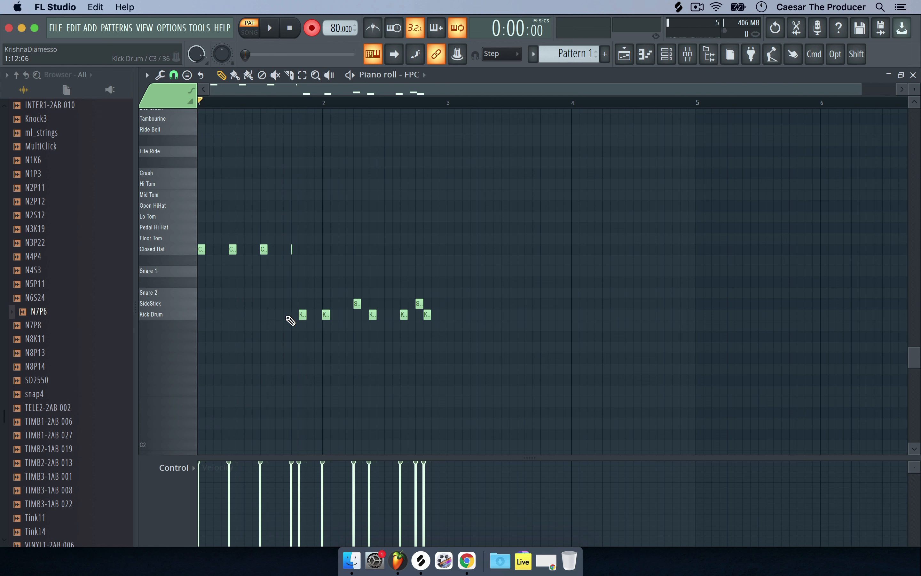
key(super+z)
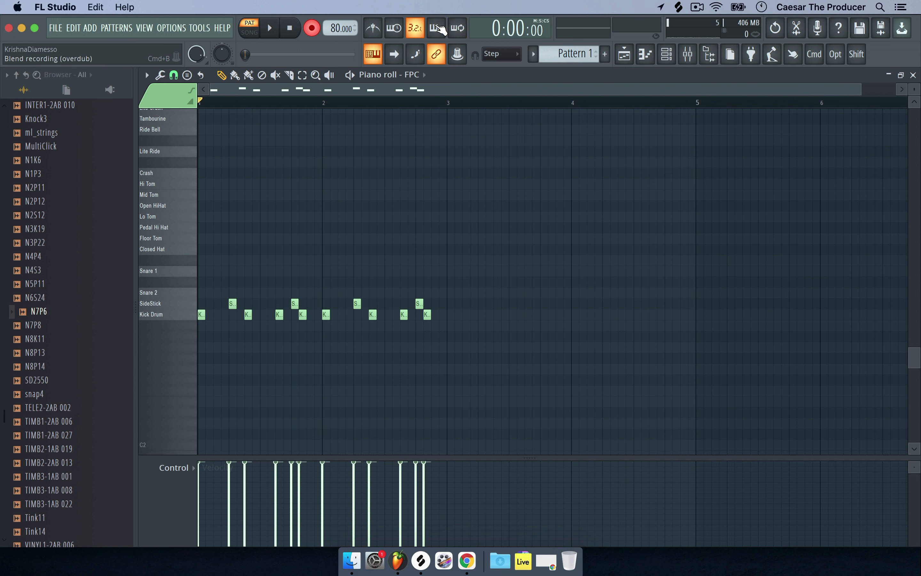
Turn on blend recording and overdub closed hat notes across the two bars of the existing pattern
click(438, 28)
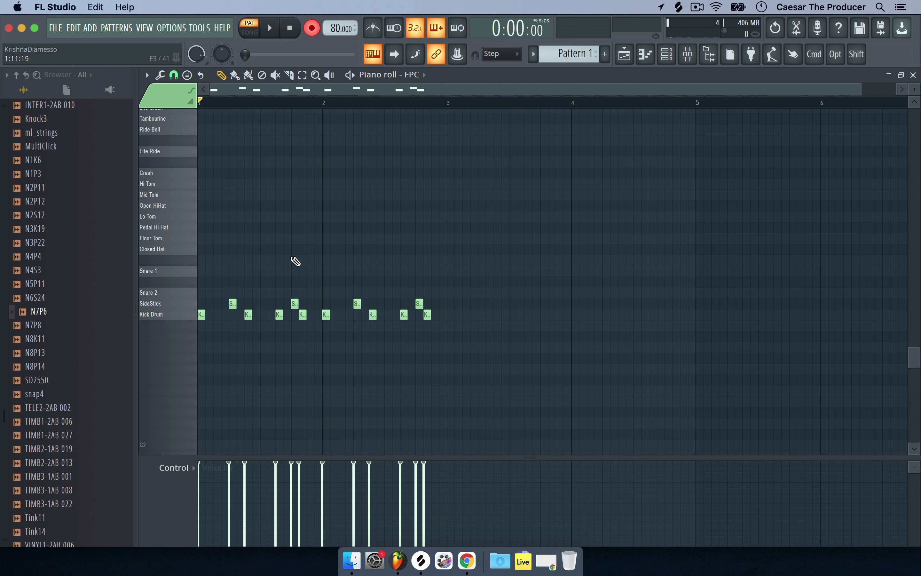
click(278, 28)
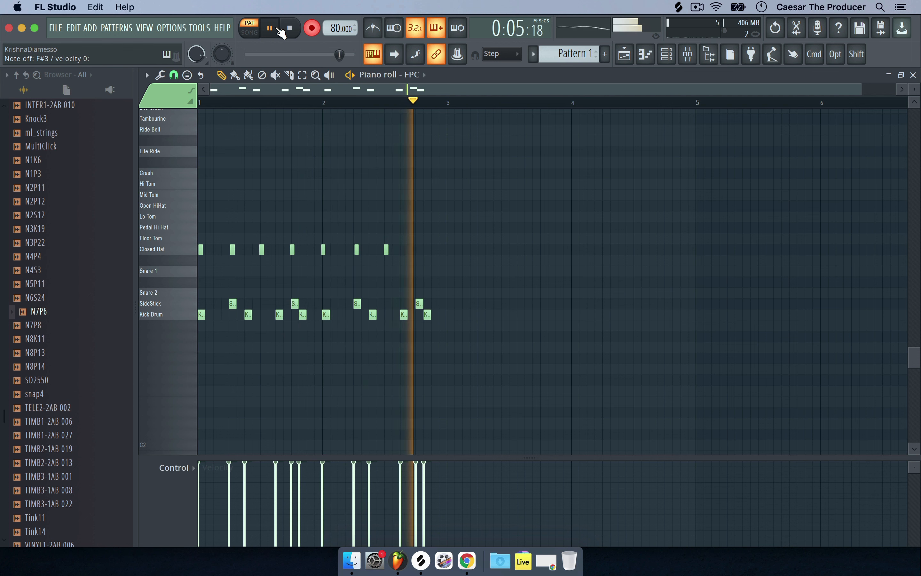
click(286, 29)
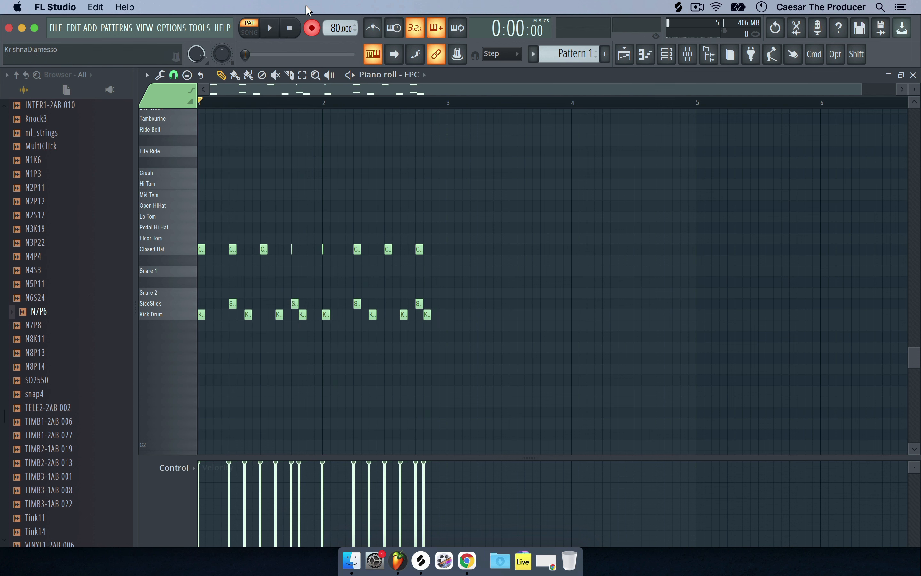
Disarm recording and play back the pattern with the overdubbed closed hats, ending with playback stopped
click(312, 28)
click(270, 28)
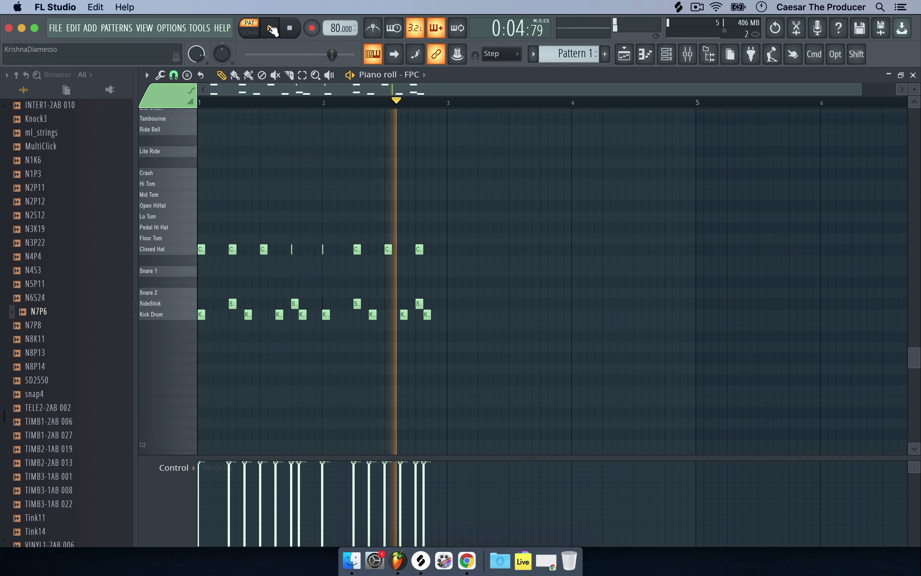
key(space)
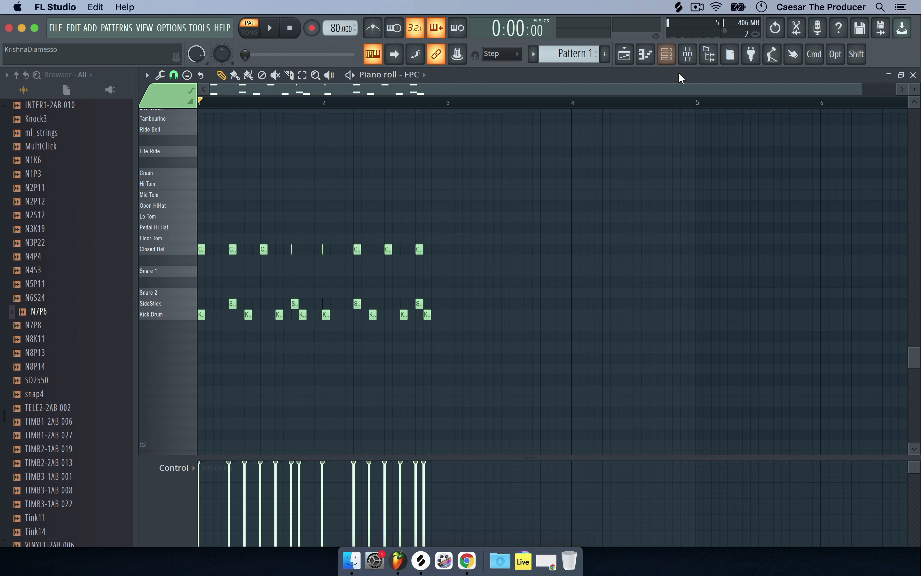
Close the piano roll and open the FPC channel's plugin window with pad Bank B shown
click(913, 76)
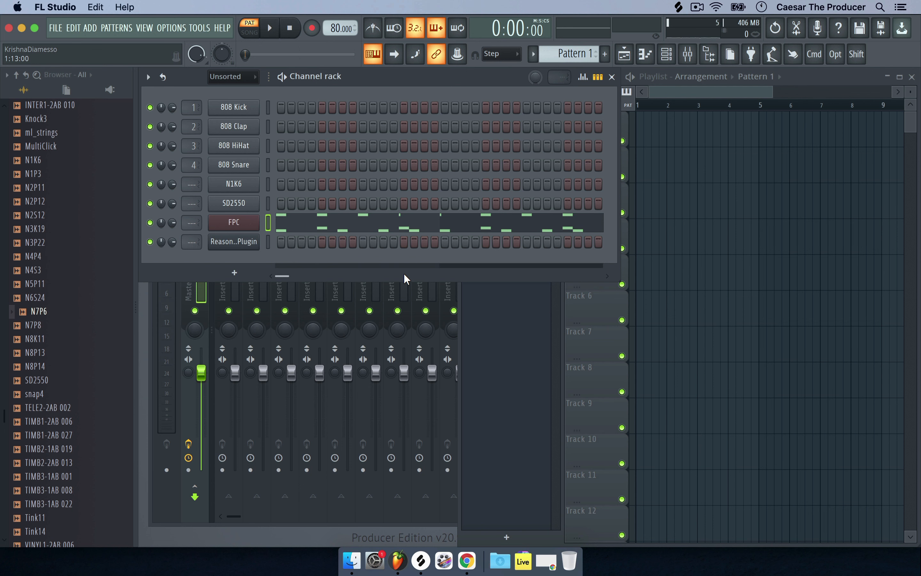
click(241, 225)
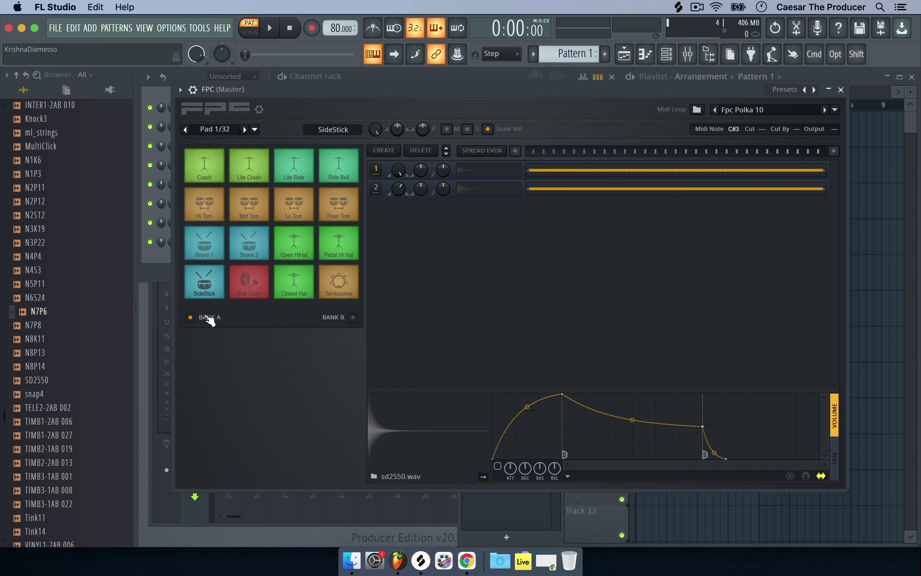
click(347, 318)
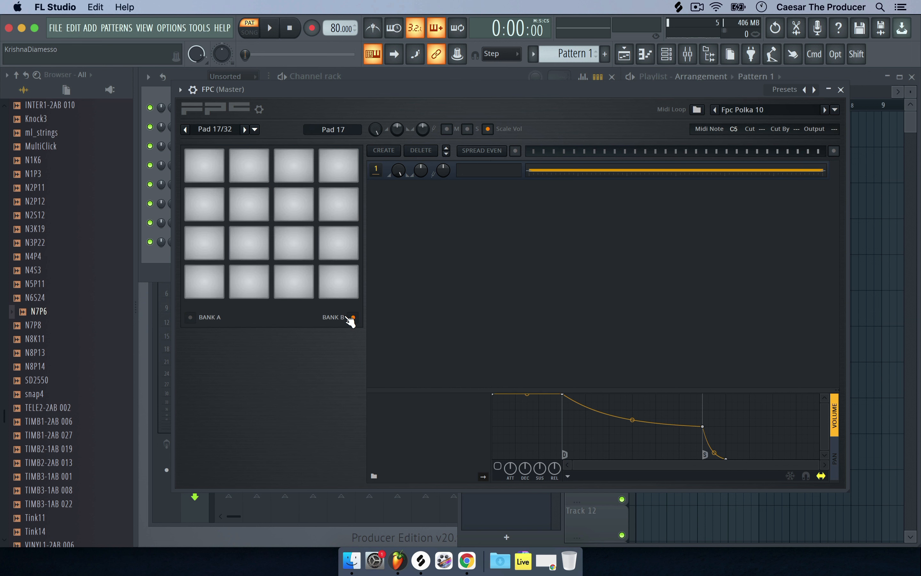
Compare FPC's pad banks A and B, auditioning the SideStick and Kick Drum pads and ending on Bank B
click(215, 316)
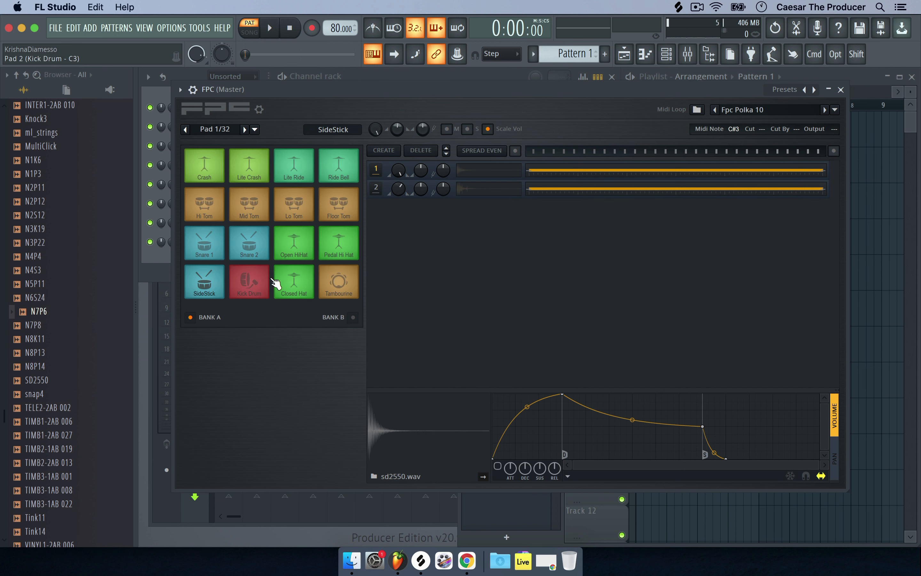
click(349, 317)
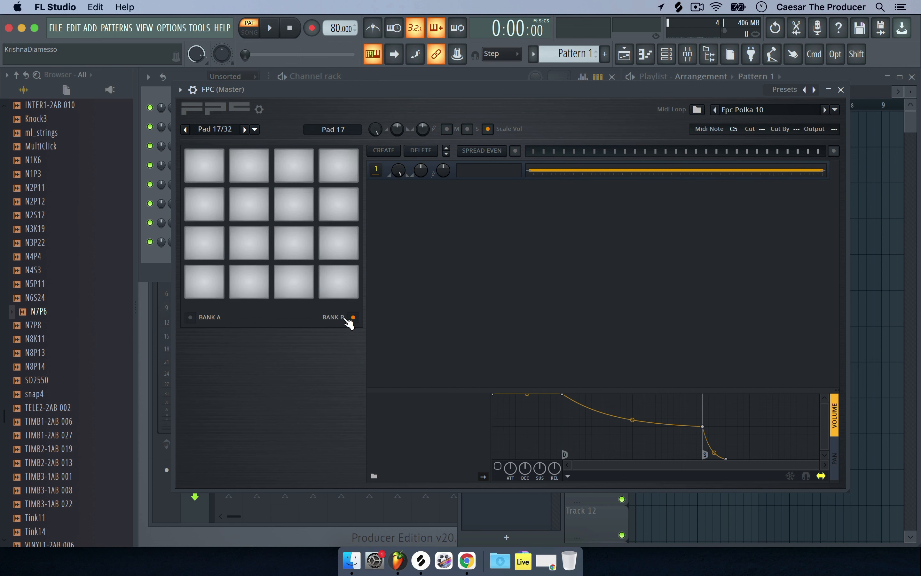
click(215, 316)
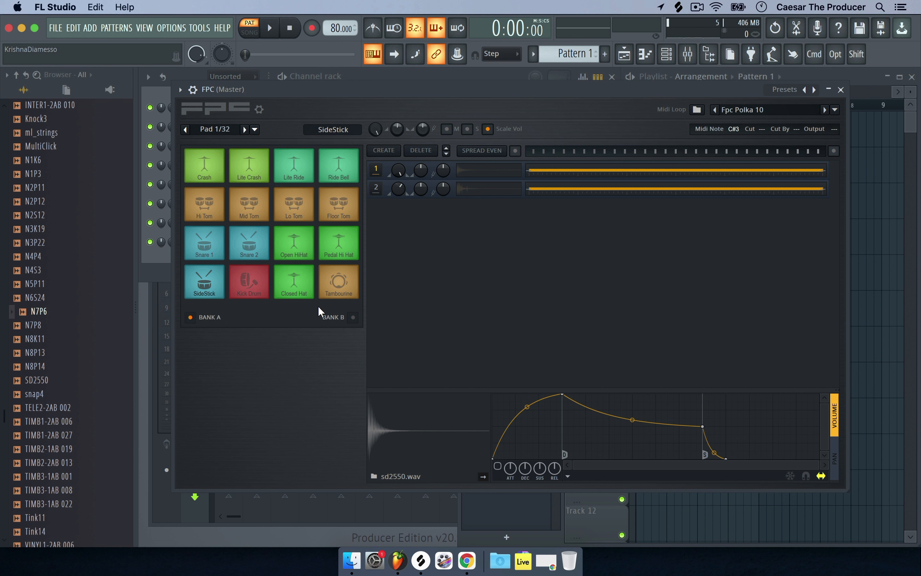
click(214, 290)
click(244, 290)
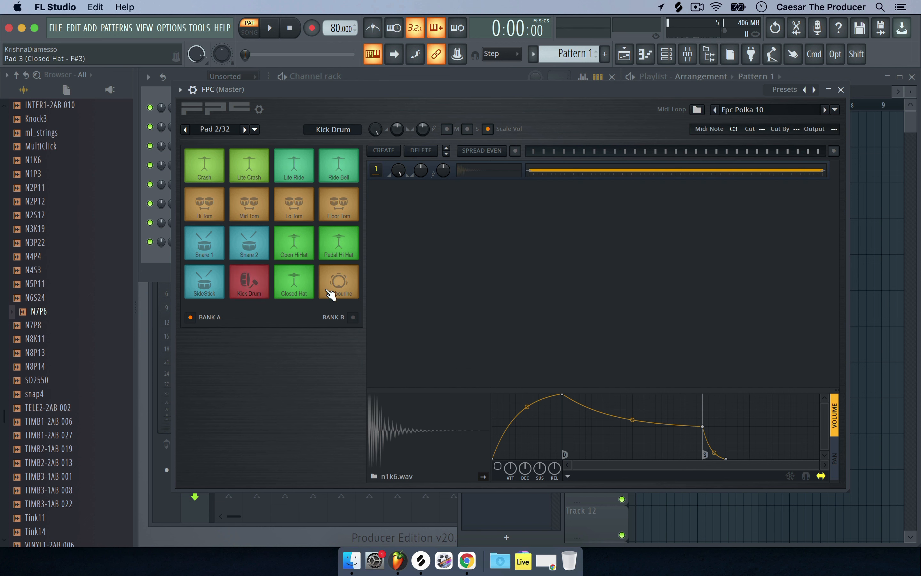
click(353, 318)
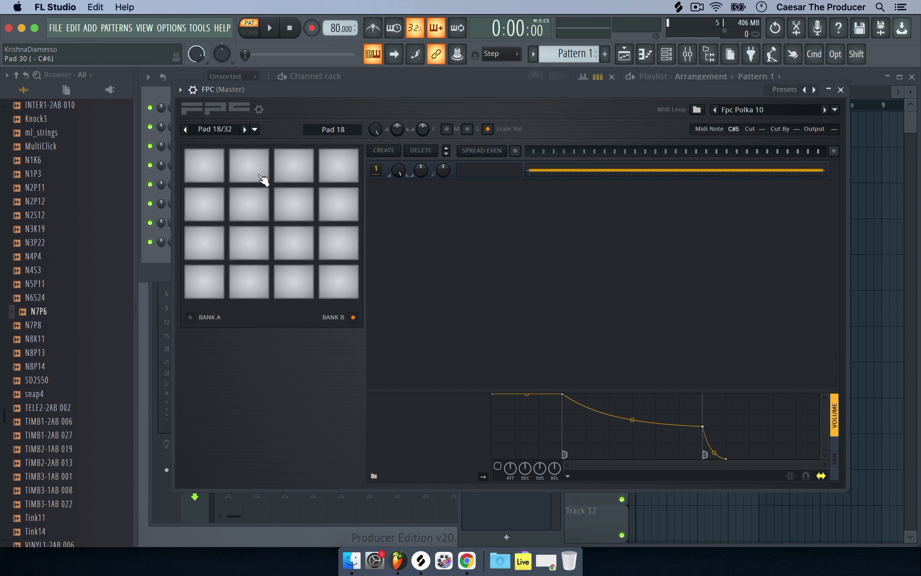
Browse the sample packs to Instruments, Keyboard, Electric and preview several Piano Electric samples
scroll(89, 199, up, 8)
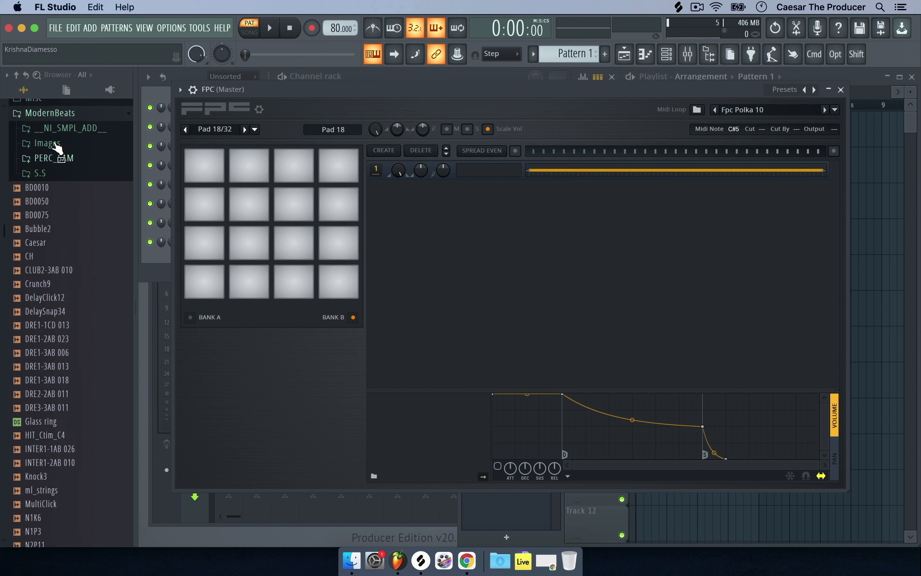
click(16, 76)
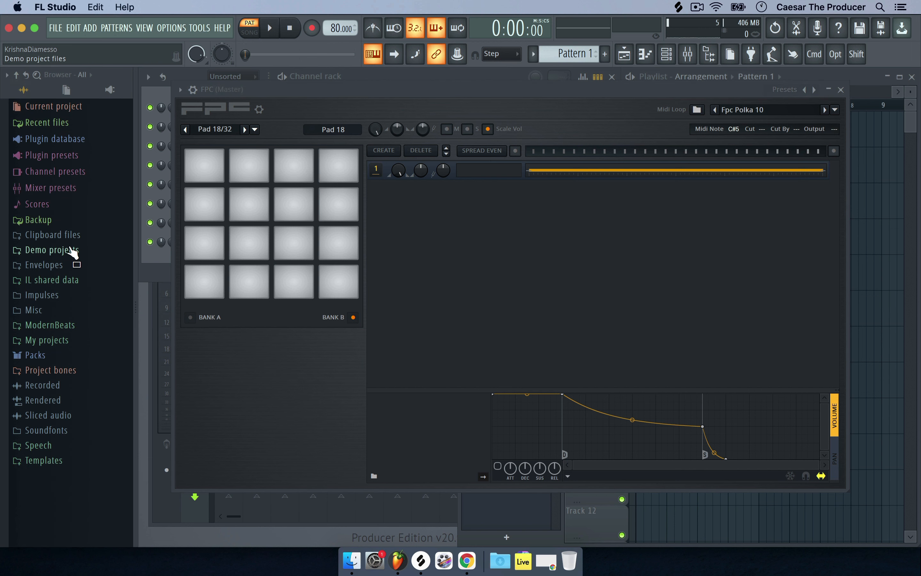
click(46, 354)
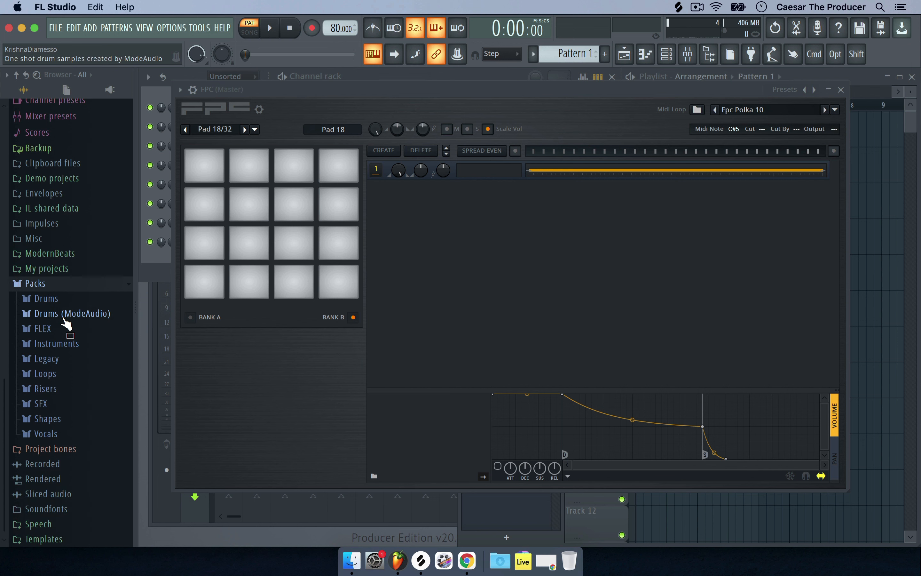
click(67, 344)
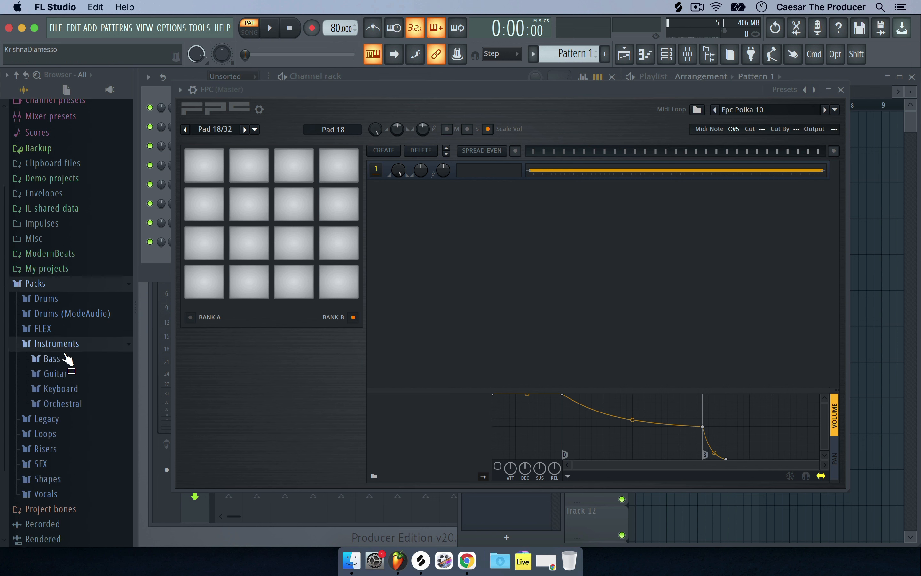
click(67, 389)
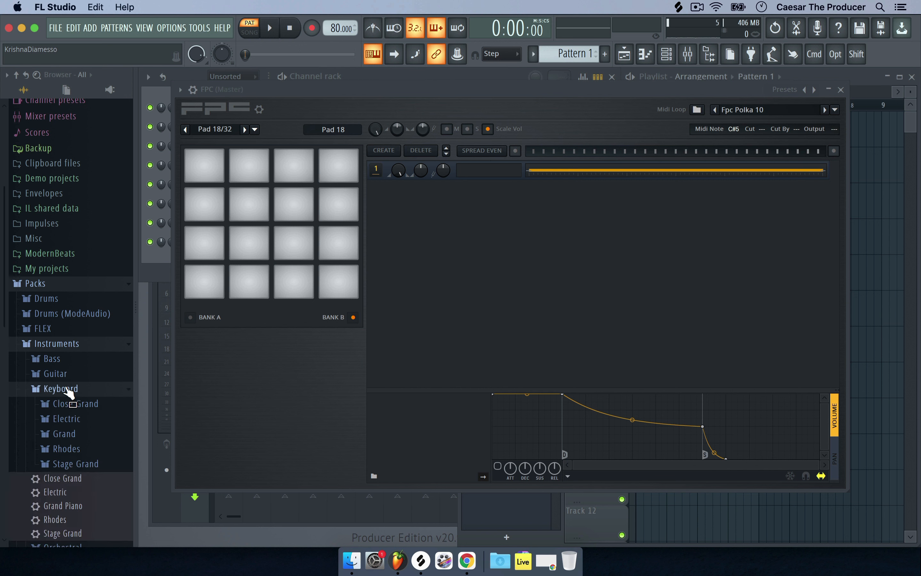
click(68, 419)
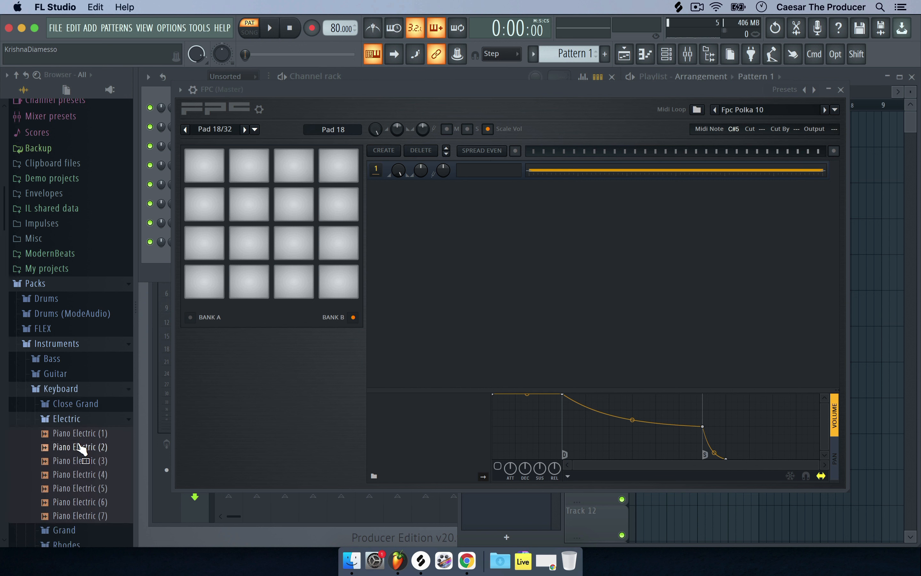
click(81, 448)
click(84, 460)
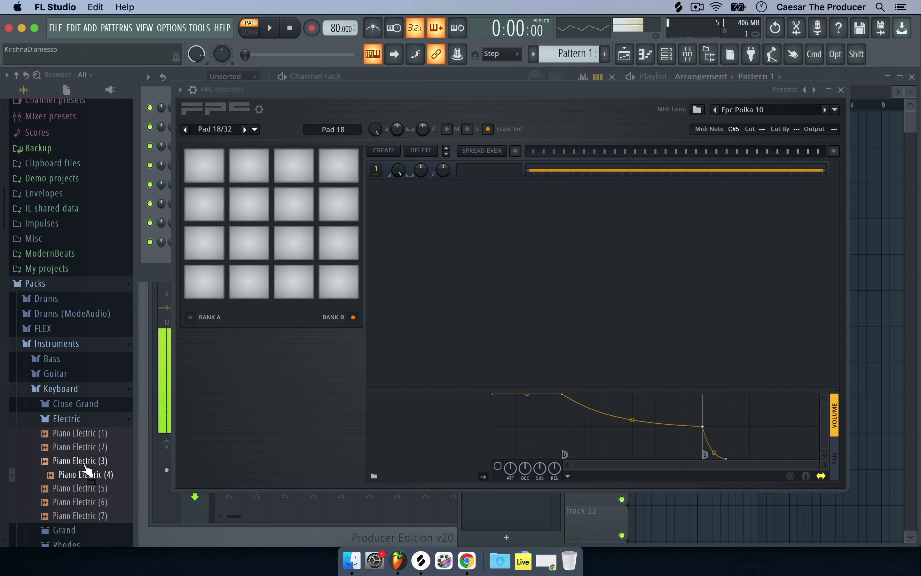
Open the Piezo folder of the Guitar instrument pack and preview the samples Piezo (1) to Piezo (4)
click(64, 419)
click(61, 374)
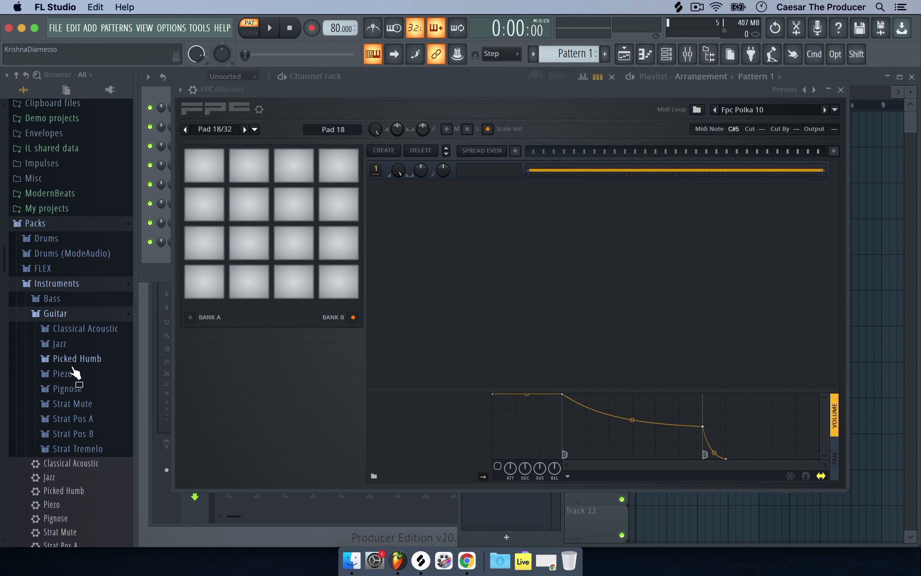
click(74, 373)
click(76, 388)
click(76, 402)
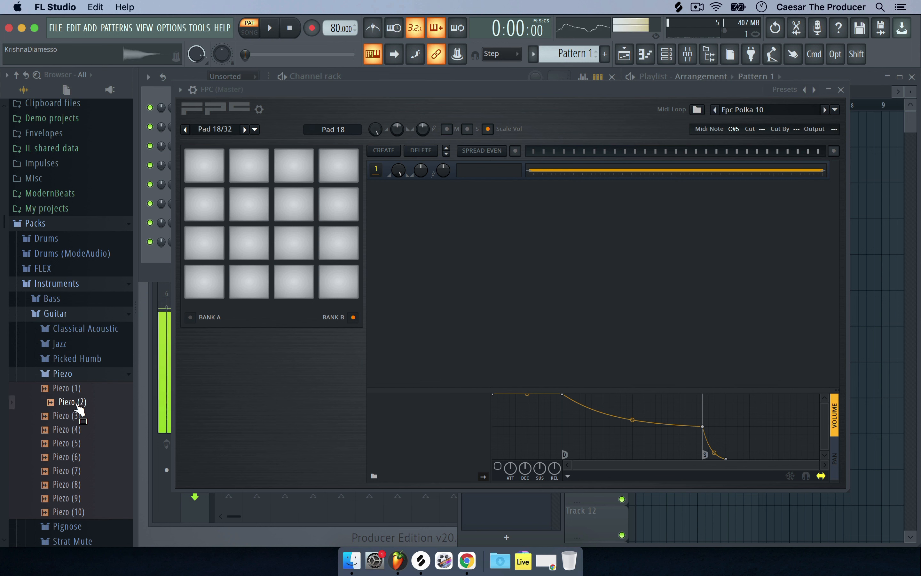
click(76, 415)
click(78, 429)
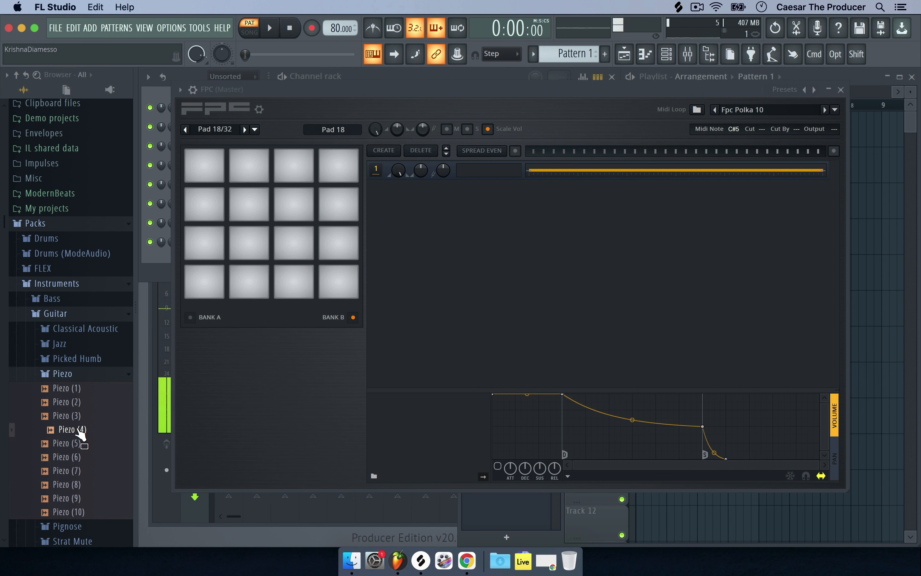
Preview Piezo (1) to Piezo (4) in sequence again, then repeat the first two samples
click(77, 388)
click(78, 402)
click(79, 416)
click(78, 429)
click(77, 388)
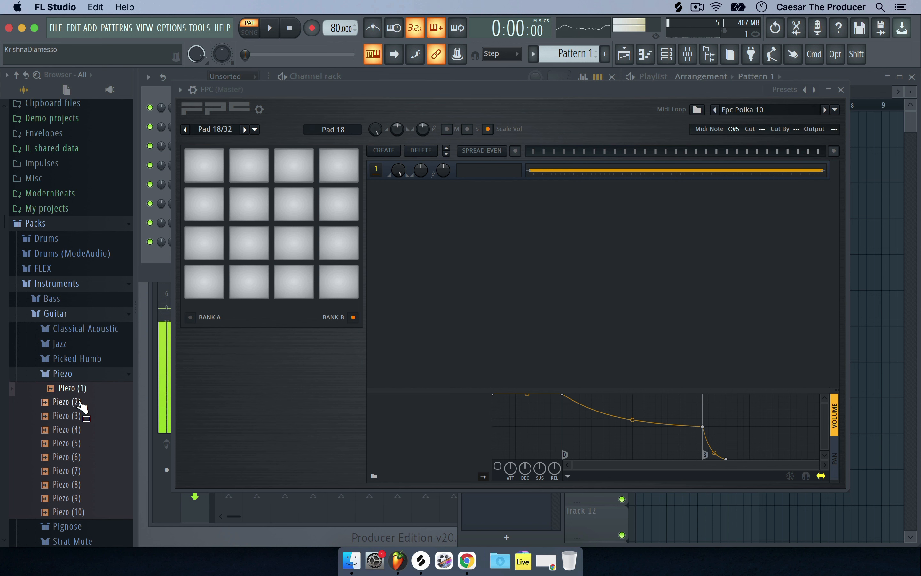
click(80, 402)
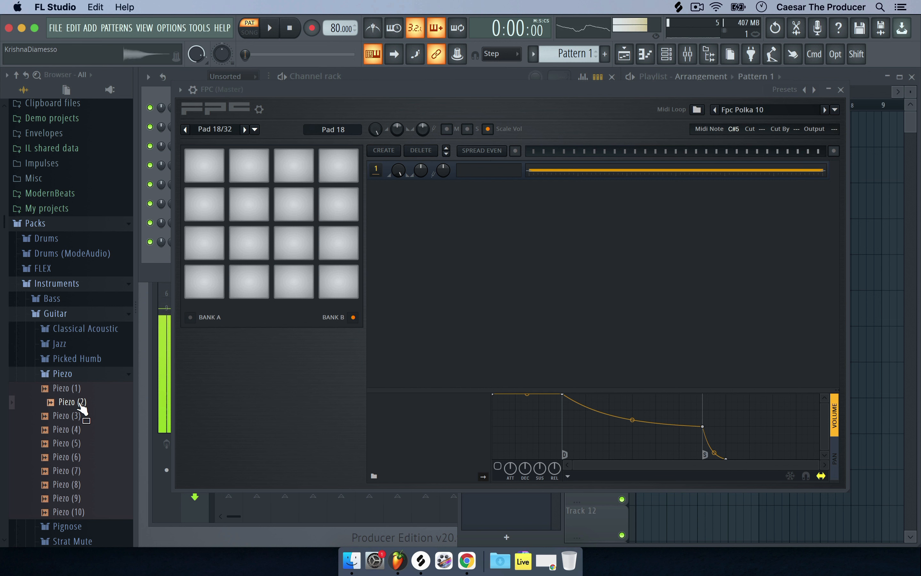
Load Piezo (1), (2), (3) and (4) in order onto the four top-row pads of FPC's Bank B
click(66, 390)
drag(66, 390, 203, 168)
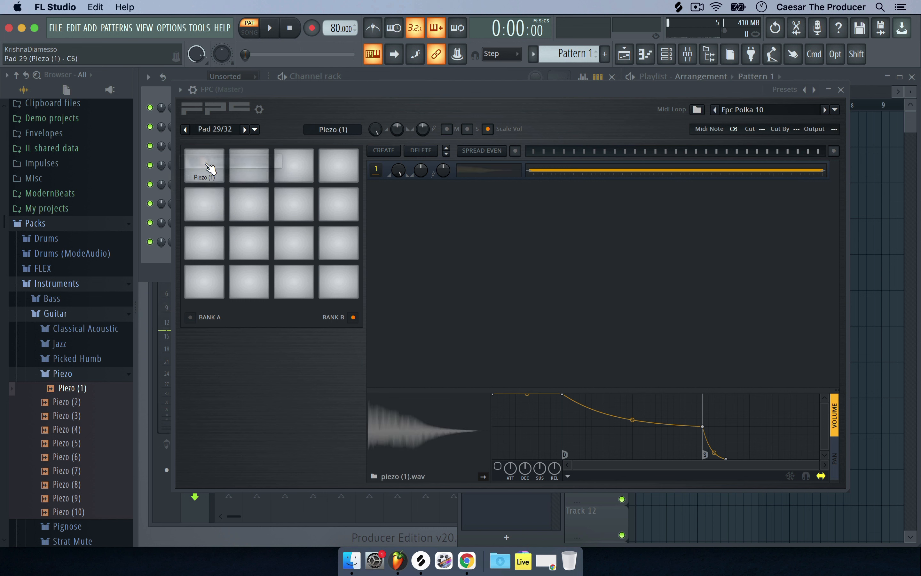
drag(76, 400, 247, 168)
drag(99, 419, 291, 174)
drag(66, 429, 334, 163)
Audition the four Bank B pads holding the Piezo samples, from Piezo (1) to Piezo (4)
click(204, 167)
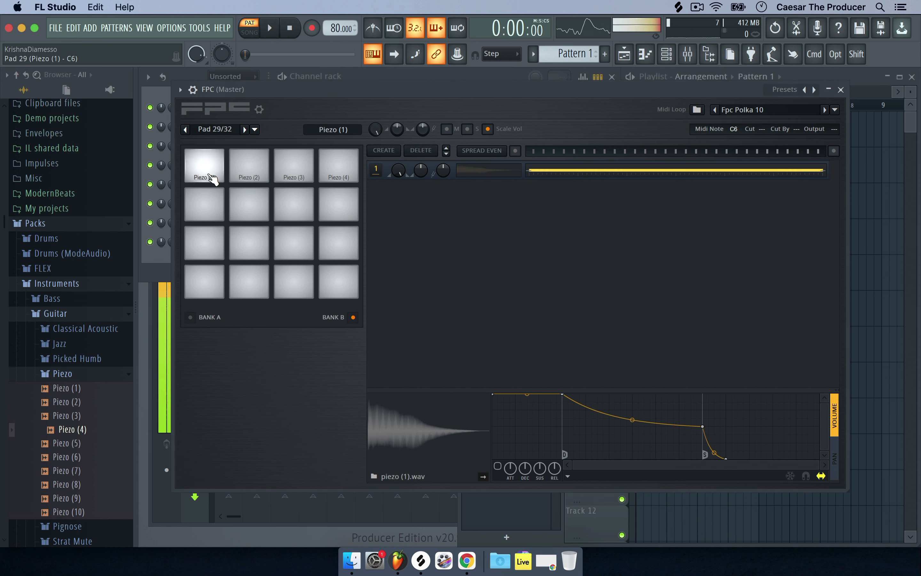
click(249, 175)
click(294, 176)
click(334, 174)
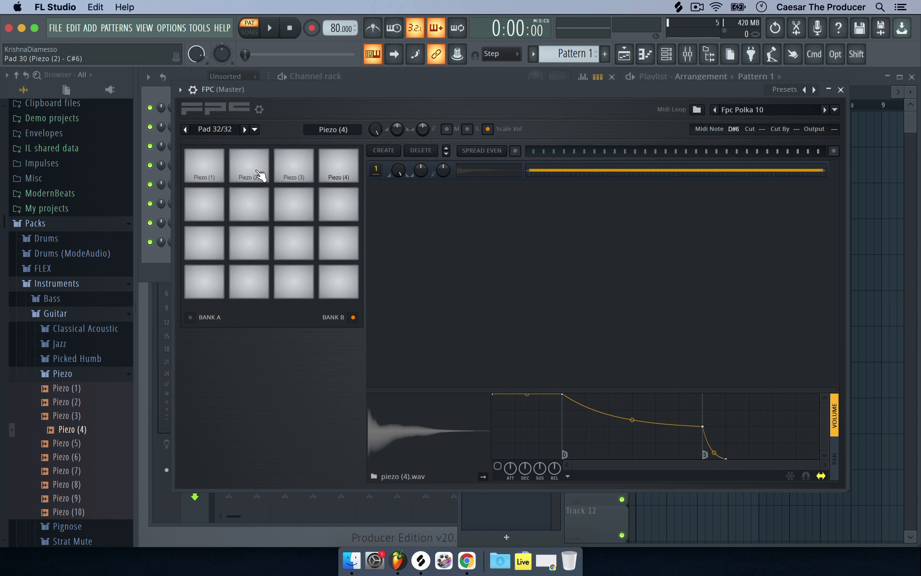
Set both Cut and Cut By of the Piezo (1) pad to 1
click(222, 180)
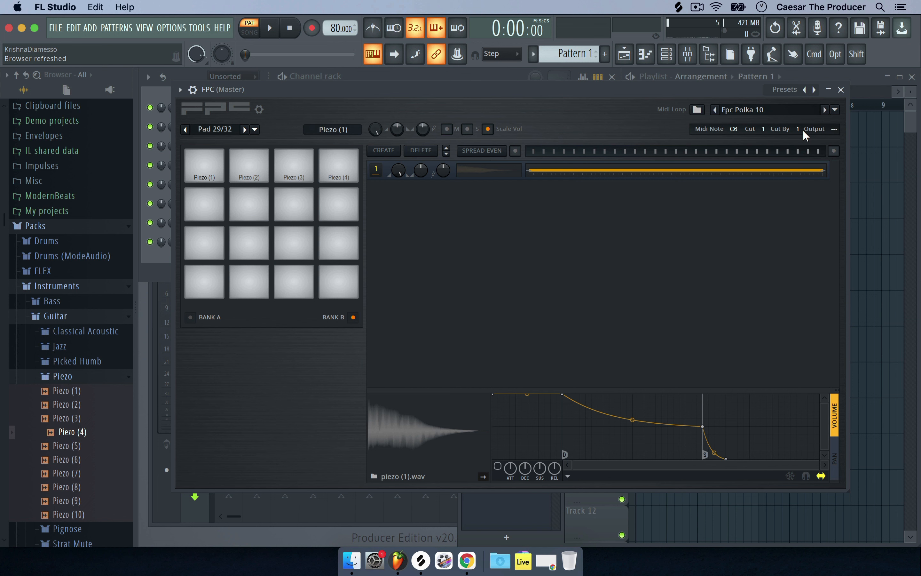
Set both Cut and Cut By to 1 for the Piezo (2), Piezo (3) and Piezo (4) pads
click(257, 176)
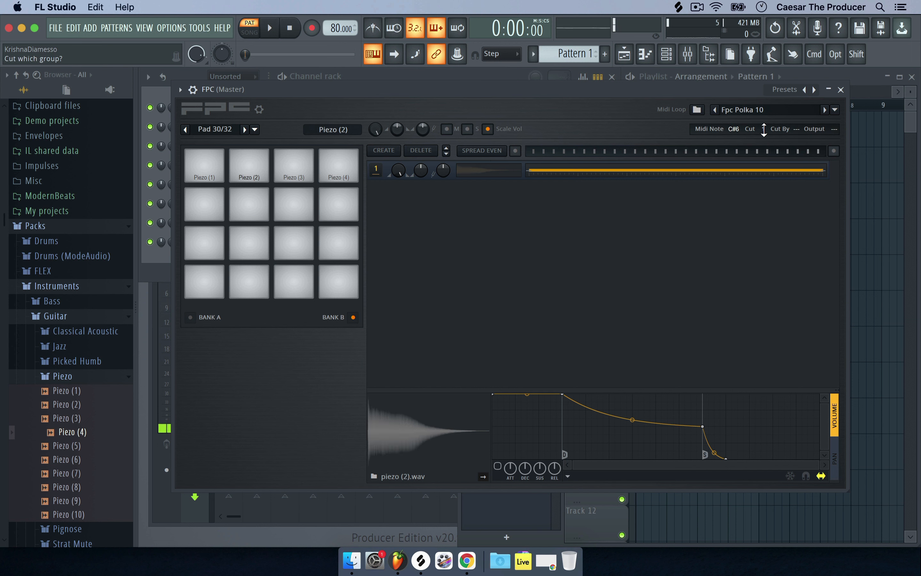
drag(763, 129, 763, 125)
click(310, 177)
drag(761, 134, 798, 127)
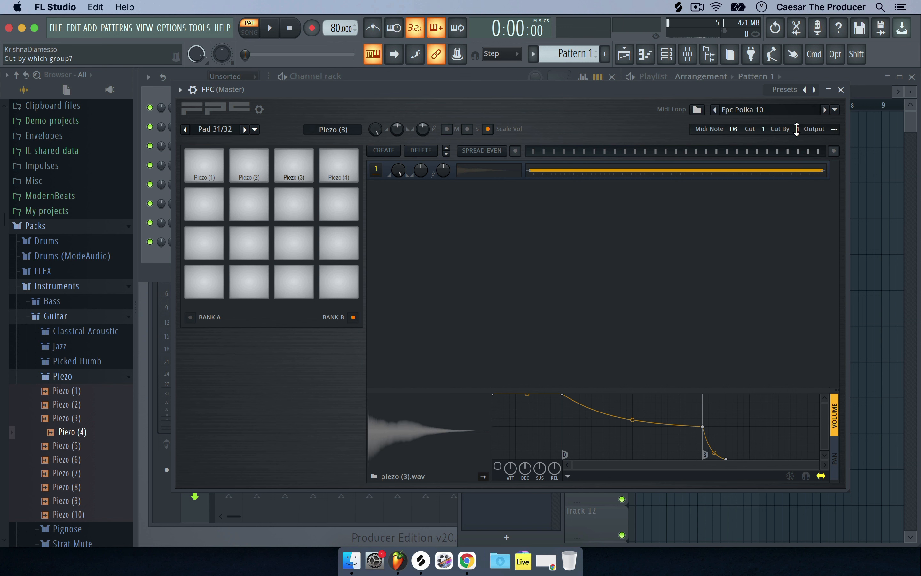
click(339, 171)
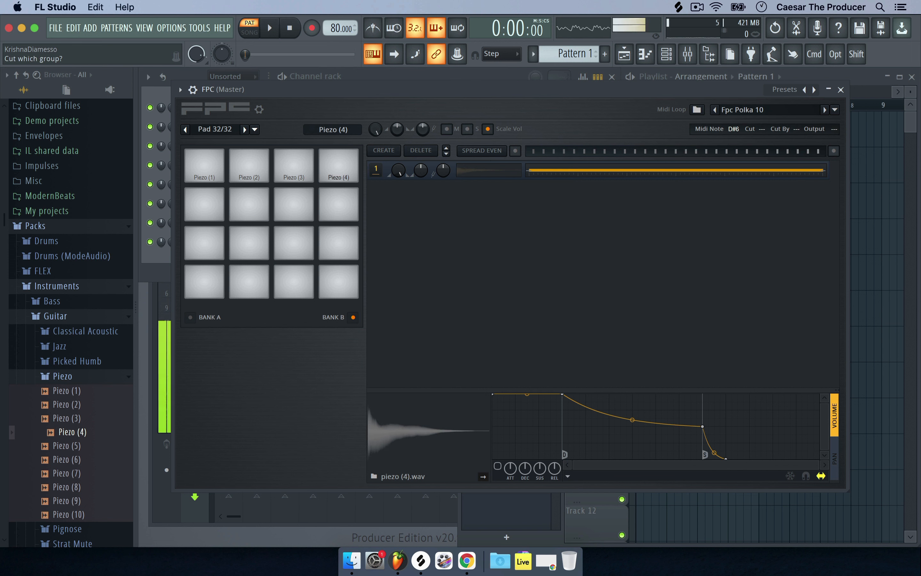
drag(761, 131, 761, 127)
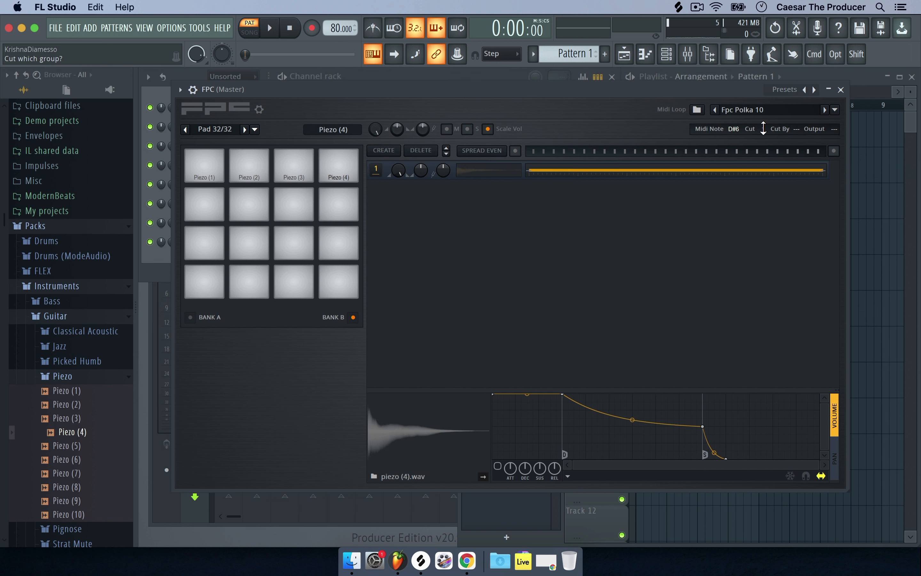
Audition the four Piezo pads in order to check how the shared cut group behaves
click(222, 177)
click(253, 175)
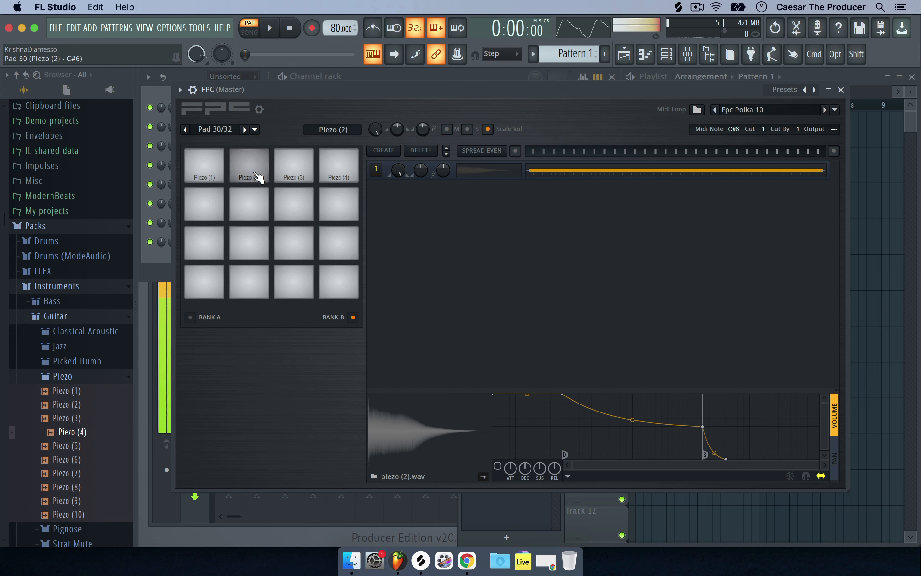
click(294, 175)
click(335, 177)
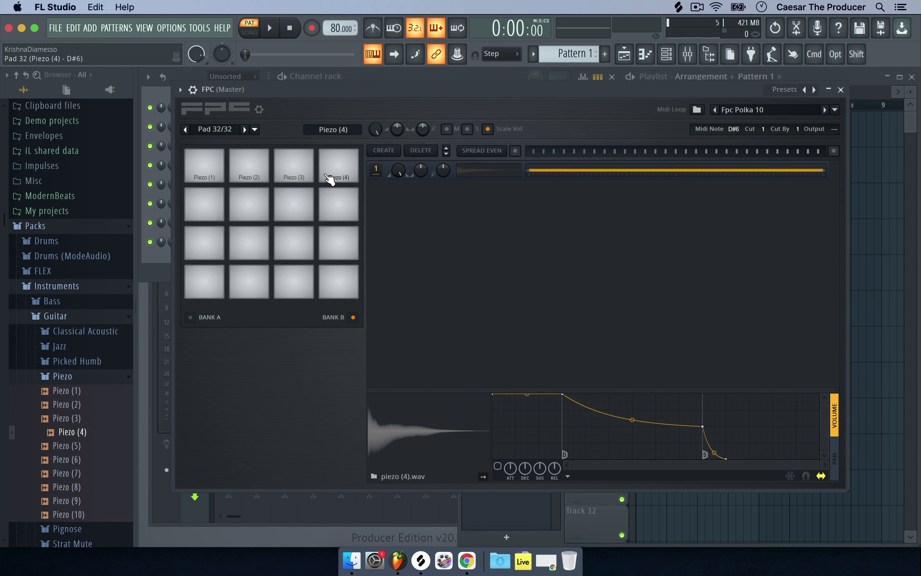
Switch FPC to Bank A and use the pad list to choose different pads, finishing on Pedal Hi Hat
click(205, 317)
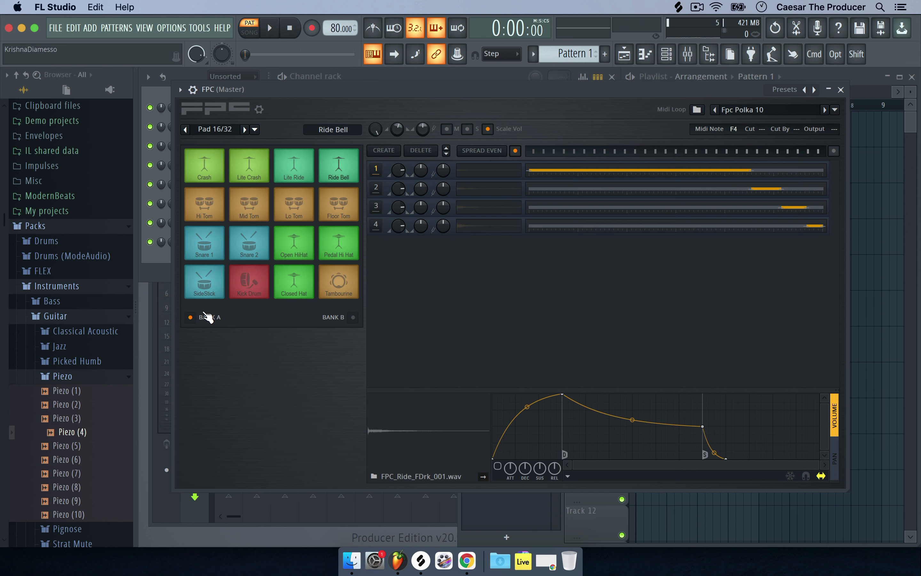
click(254, 129)
click(326, 204)
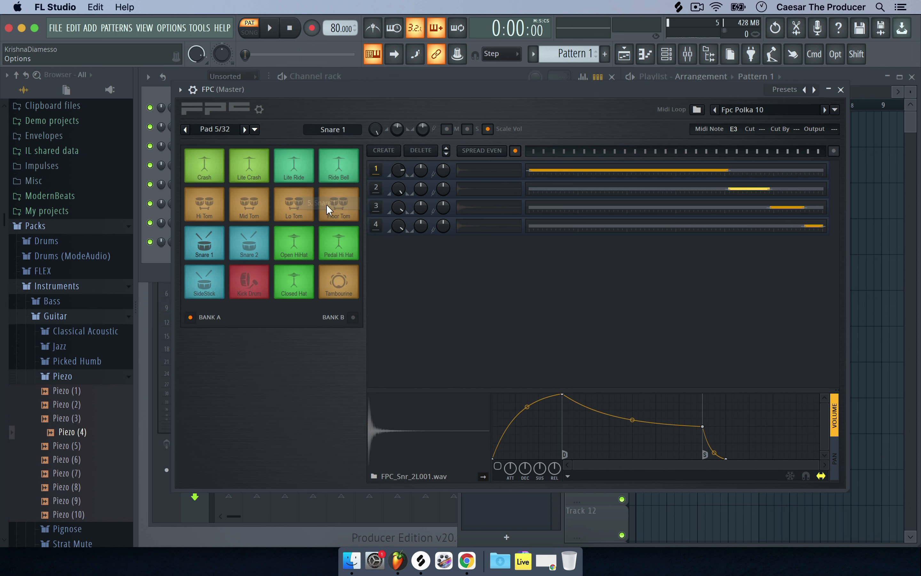
click(331, 206)
click(256, 130)
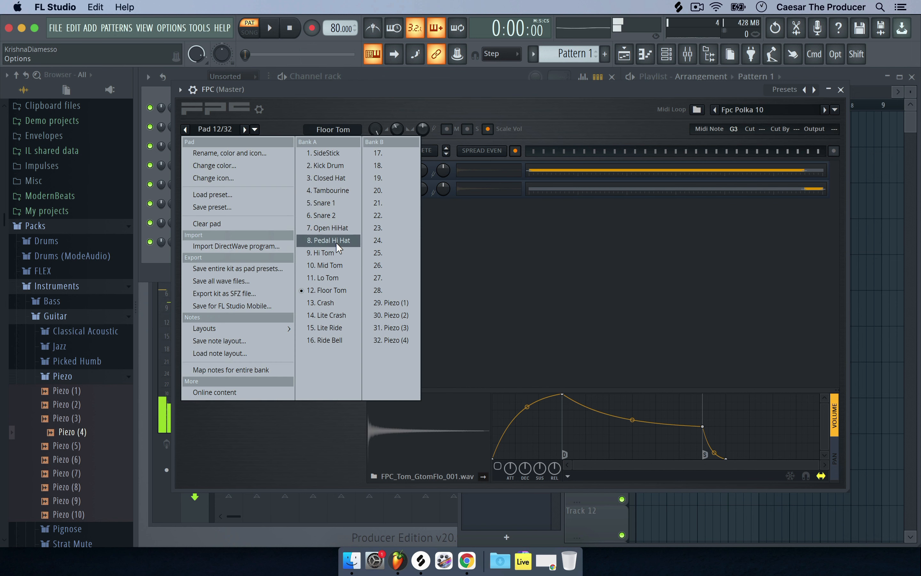
click(336, 243)
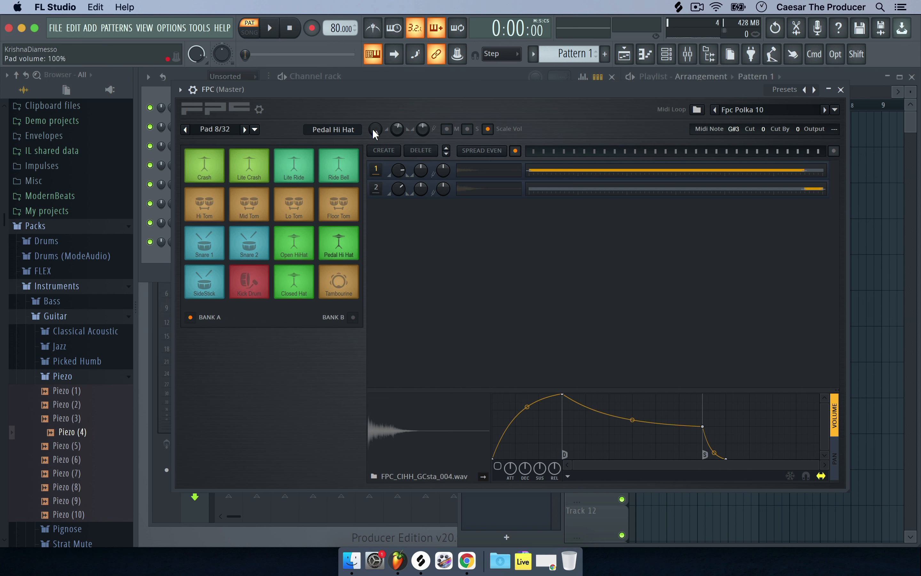
Try lowering the Pedal Hi Hat pad's volume, and compare it with the Floor Tom and Tambourine pads
drag(372, 128, 372, 160)
click(342, 216)
click(342, 280)
click(340, 207)
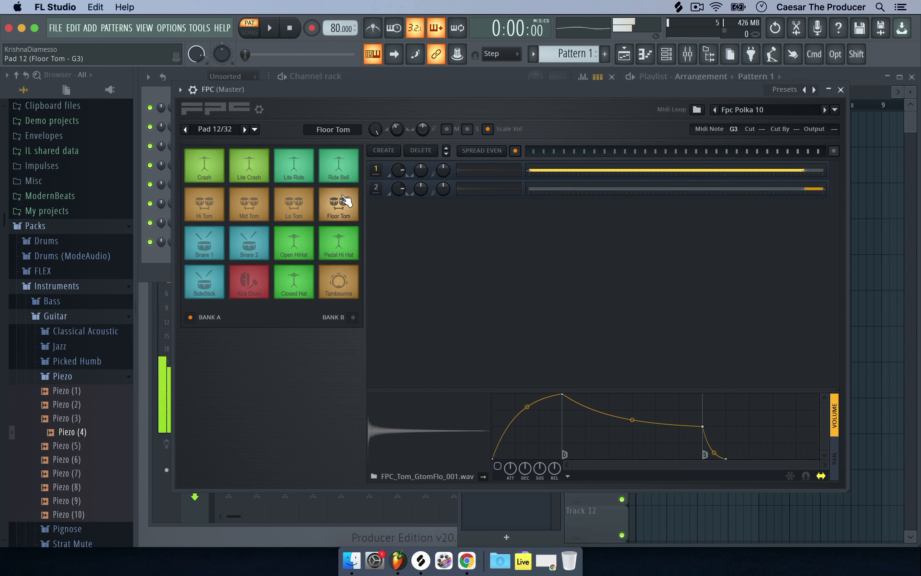
click(344, 239)
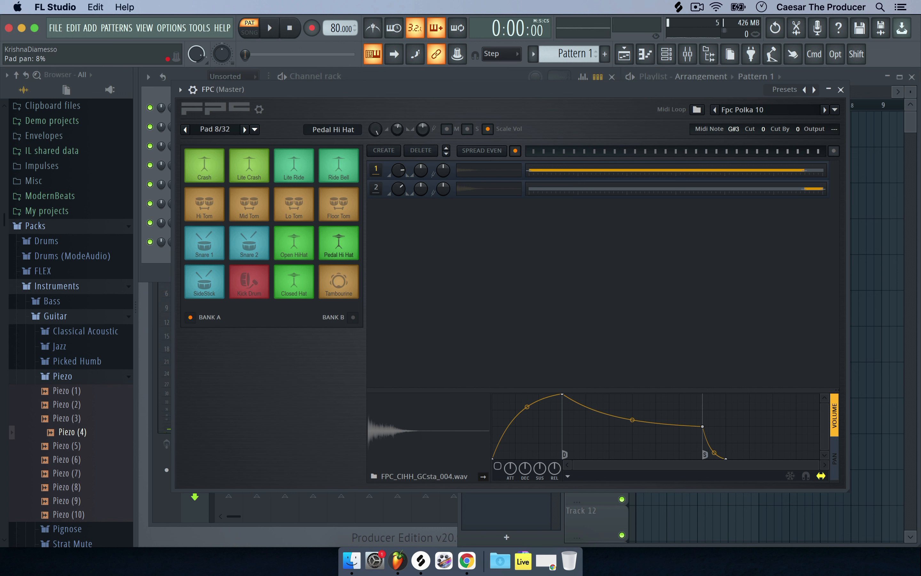
Try shifting the Pedal Hi Hat pad's panning and audition the pad
drag(397, 129, 397, 167)
click(344, 241)
click(345, 240)
click(349, 243)
Try changing the Pedal Hi Hat pad's pitch while auditioning it repeatedly
mouse_move(422, 129)
mouse_down()
mouse_move(422, 145)
mouse_move(422, 129)
mouse_up()
click(353, 244)
click(353, 244)
click(346, 241)
click(344, 241)
drag(422, 129, 421, 117)
Try muting and unmuting the Pedal Hi Hat pad while triggering it
click(345, 251)
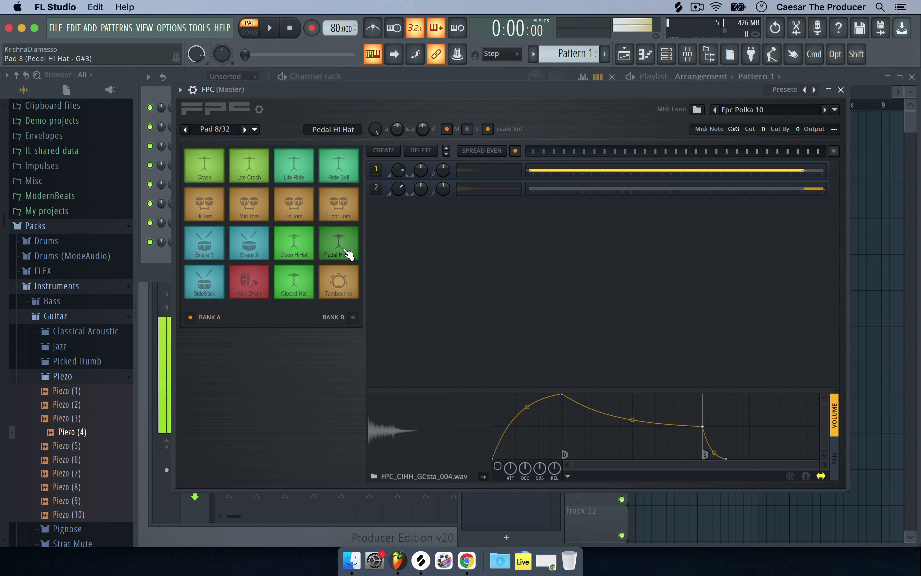
click(346, 251)
click(346, 251)
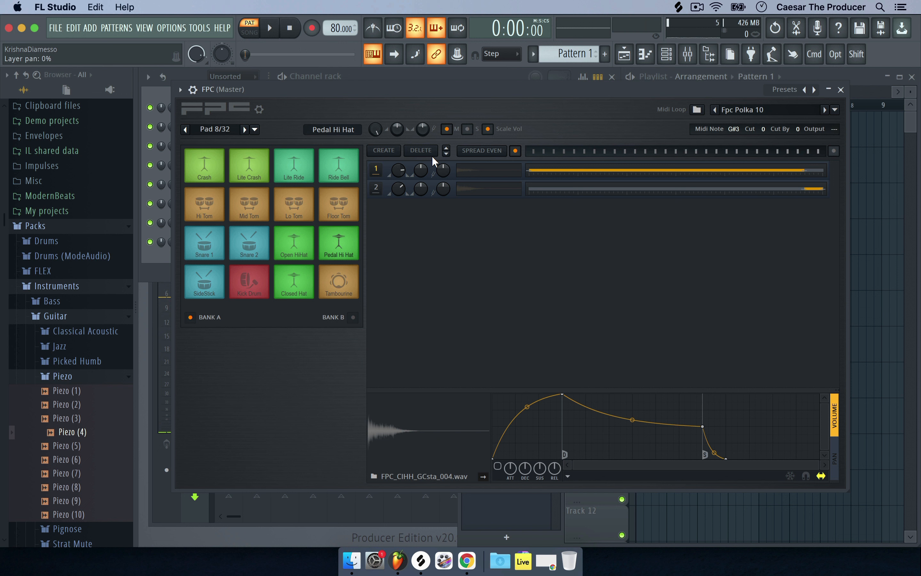
click(352, 246)
click(738, 132)
click(621, 100)
click(447, 128)
click(447, 129)
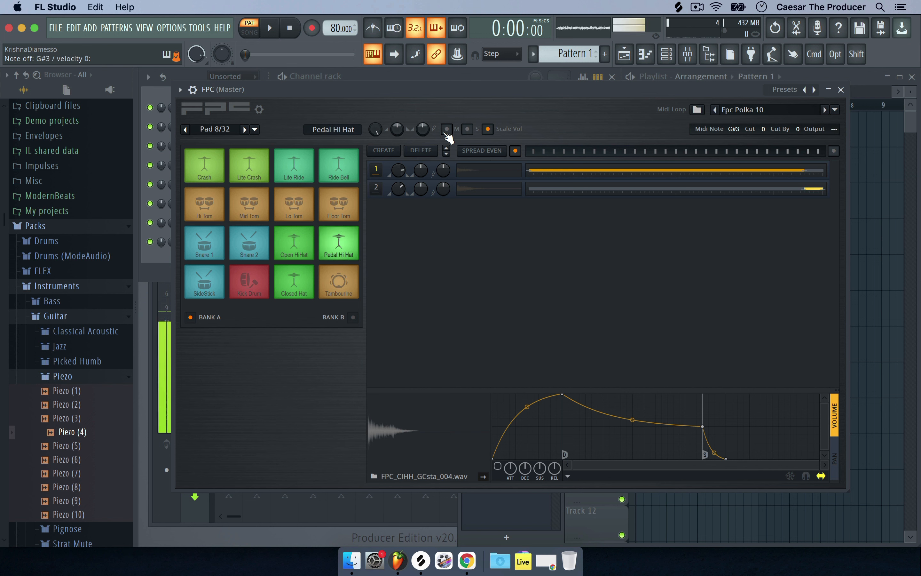
click(445, 133)
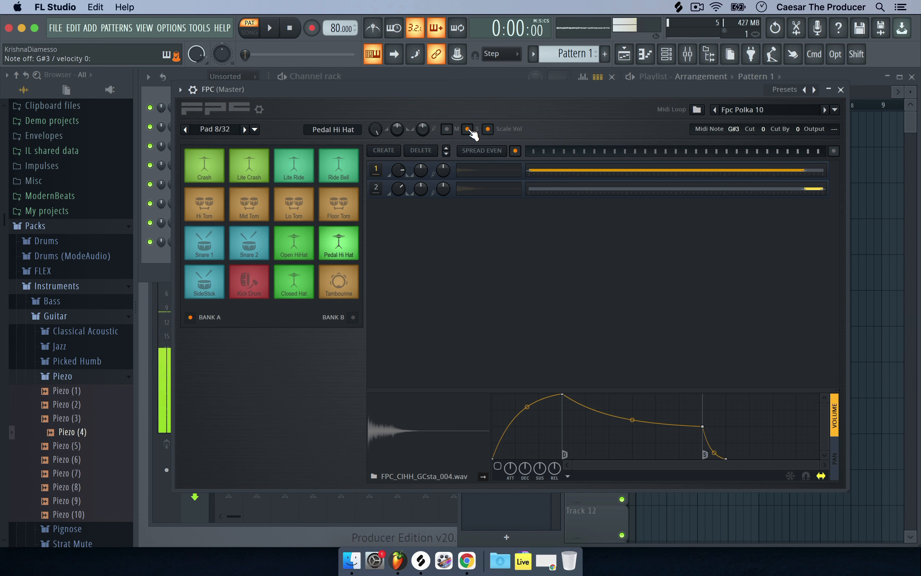
Try toggling the Pedal Hi Hat pad's solo and Scale Vol switches, and trigger the pad
click(469, 129)
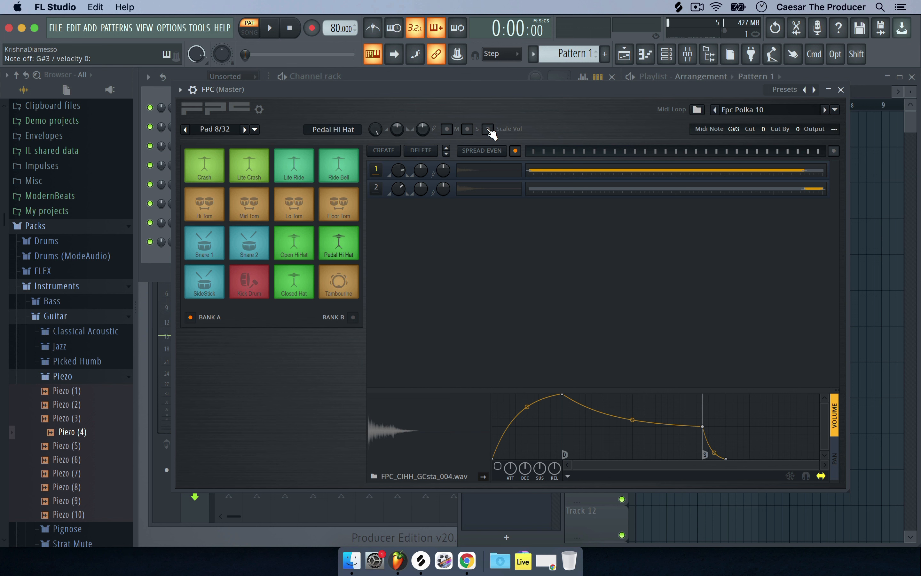
click(488, 130)
click(344, 254)
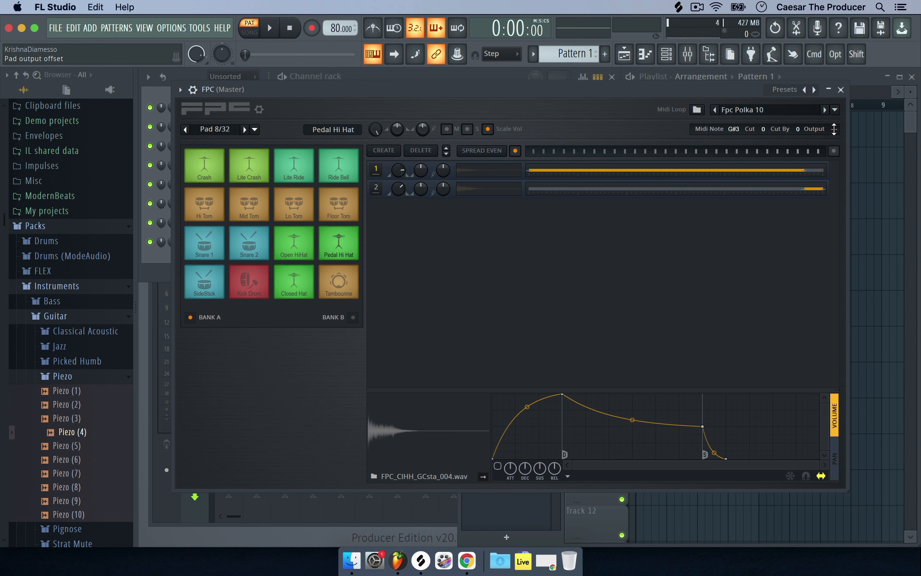
Close FPC and add a new empty pattern to the project, keeping its default name
click(841, 90)
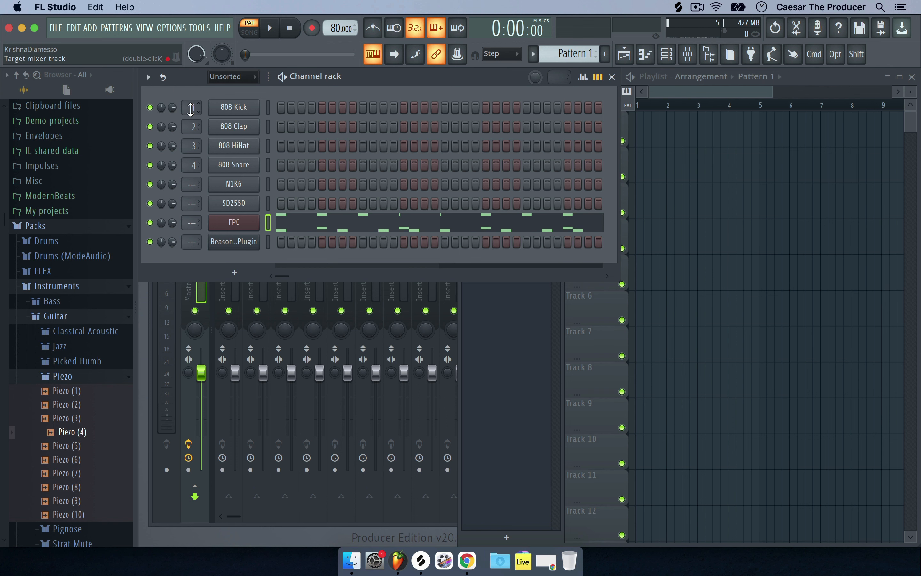
click(174, 432)
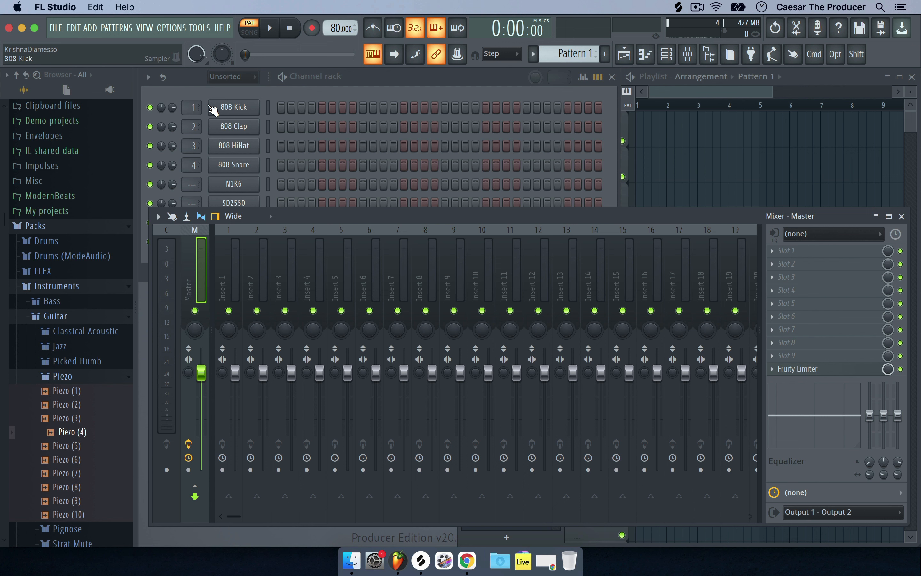
click(803, 94)
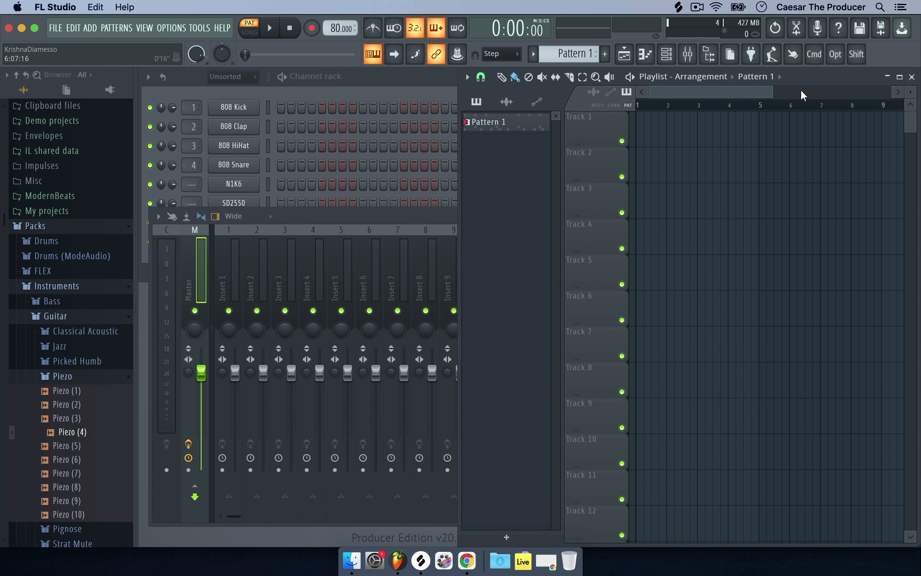
click(508, 537)
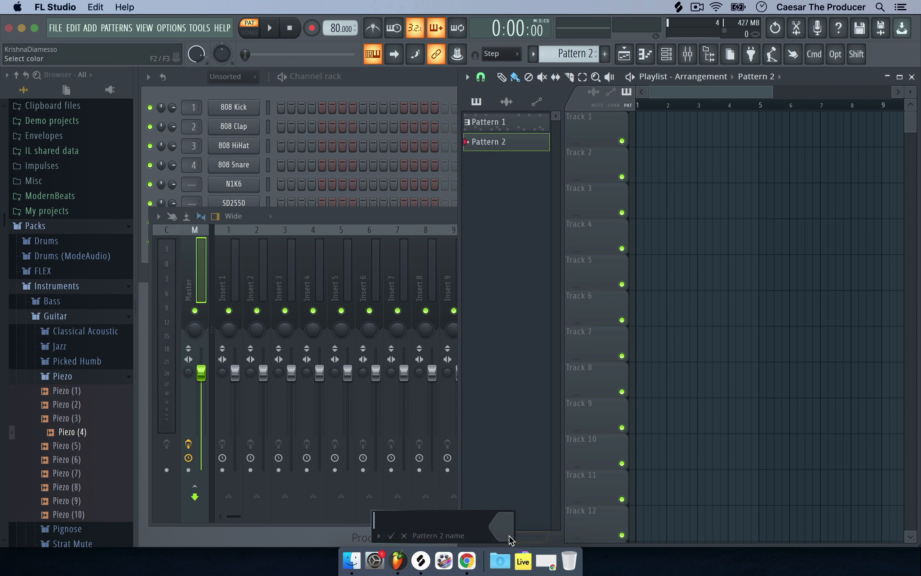
click(392, 536)
Program the 808 Kick on step 1, the 808 Snare on step 9 and the 808 HiHat on all 16 steps
click(299, 99)
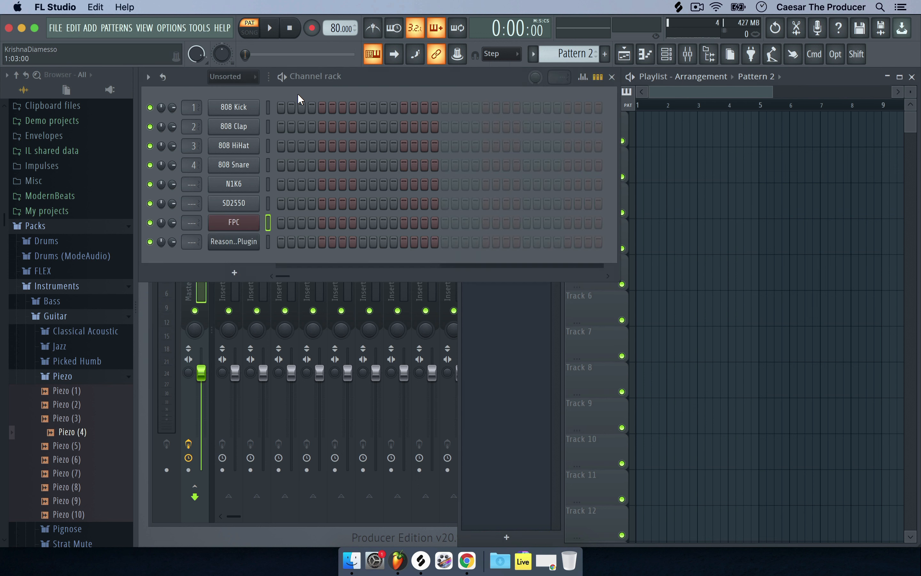
click(281, 108)
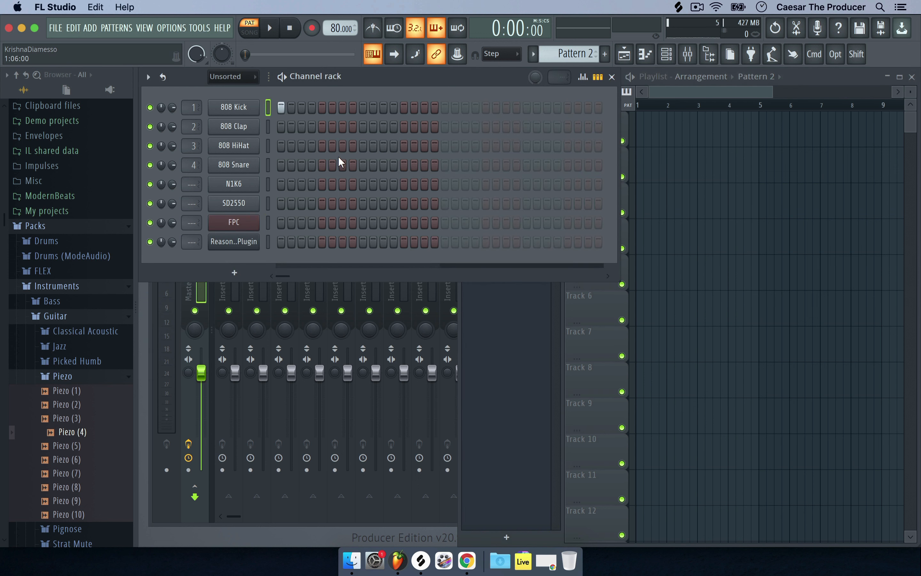
click(363, 166)
drag(280, 146, 434, 146)
Play the pattern, examine the levels of mixer Inserts 1, 3 and 4, and stop playback
click(271, 30)
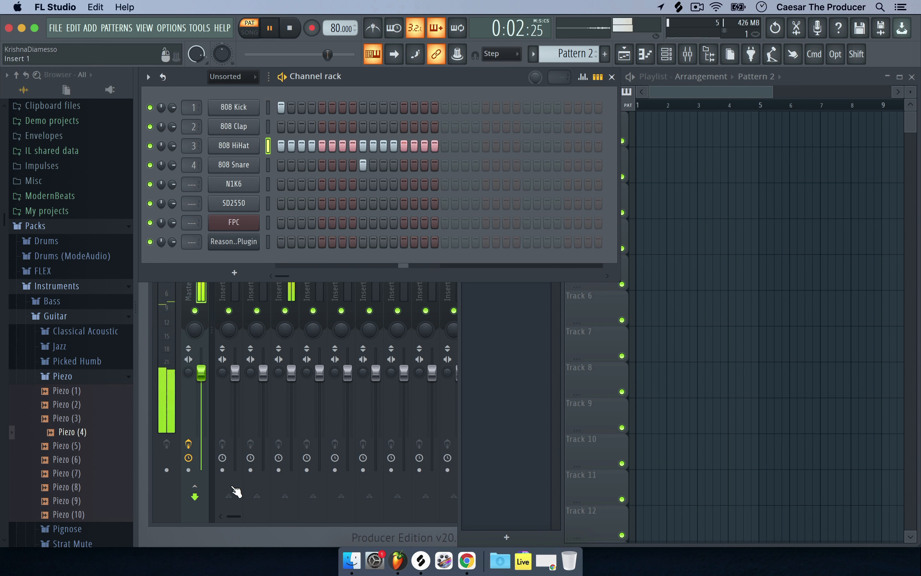
click(161, 499)
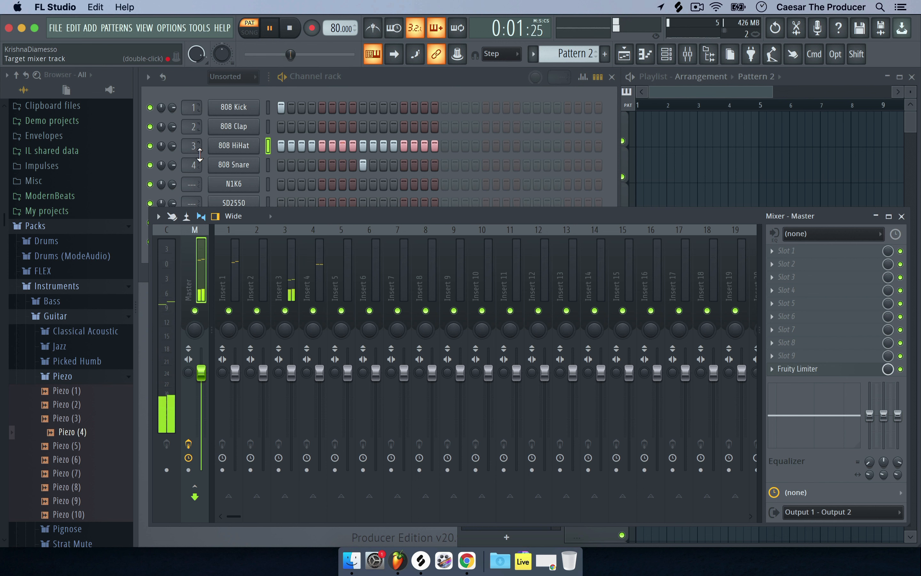
click(238, 280)
click(288, 269)
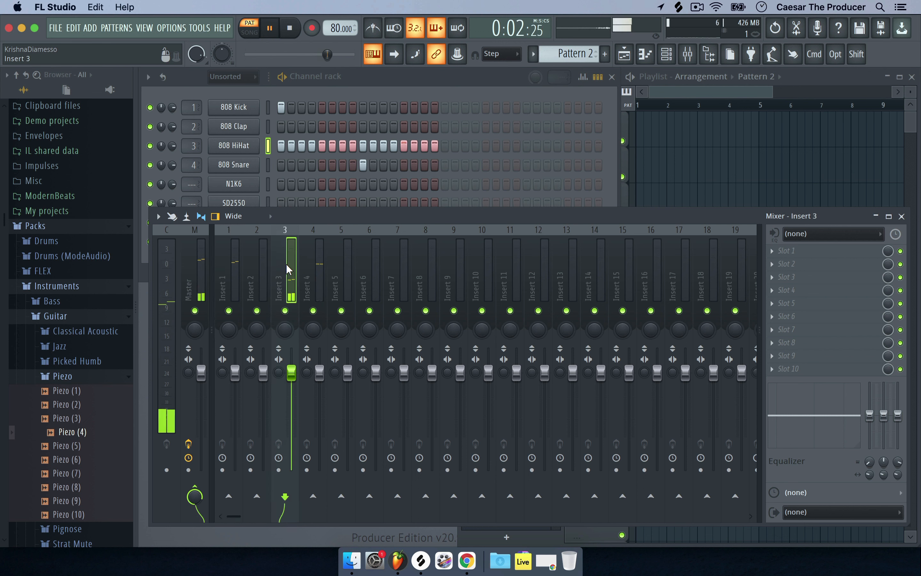
click(318, 275)
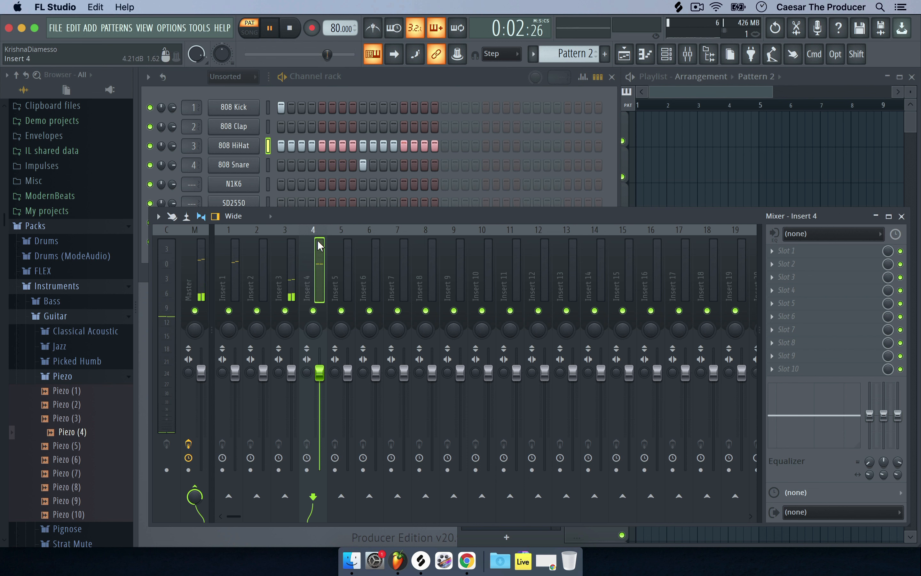
click(289, 27)
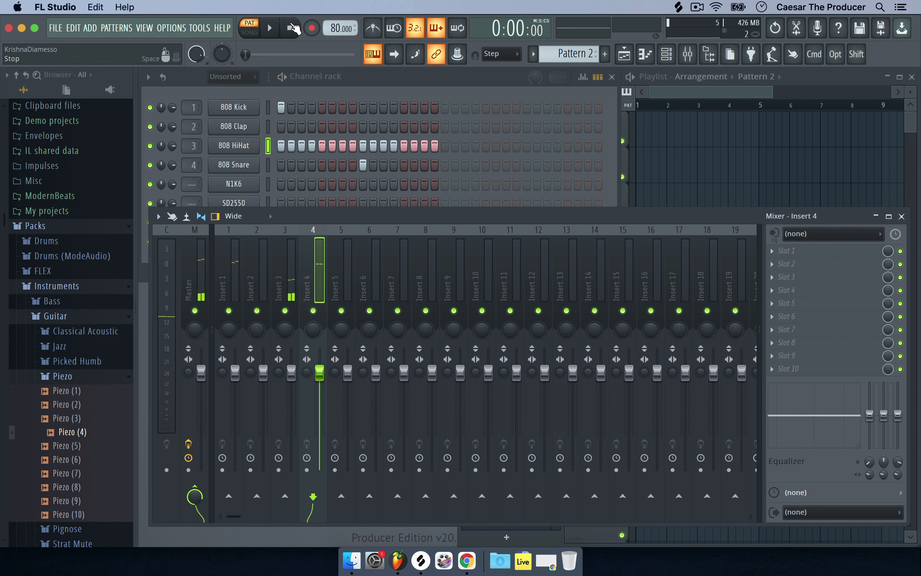
Route the FPC channel to mixer Insert 10 and select that insert in the mixer
click(308, 72)
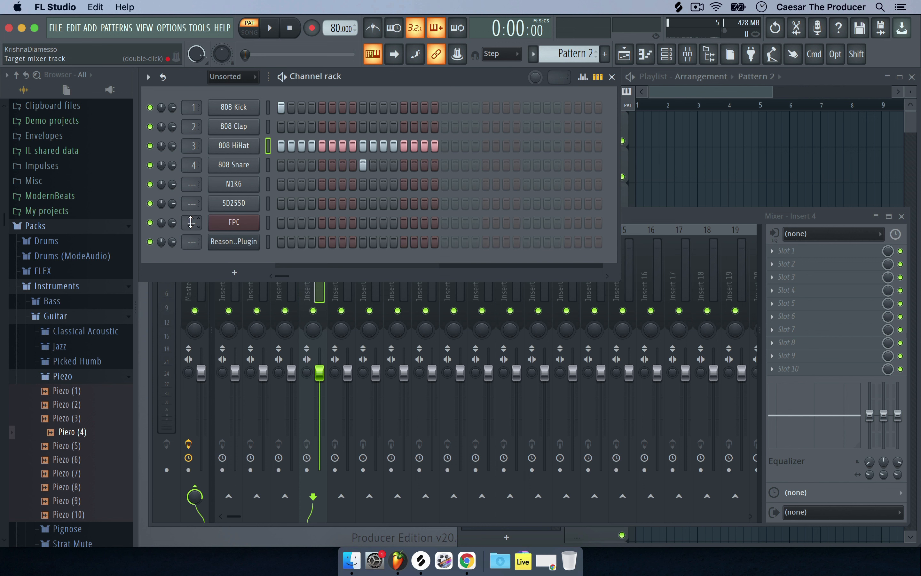
drag(192, 222, 191, 217)
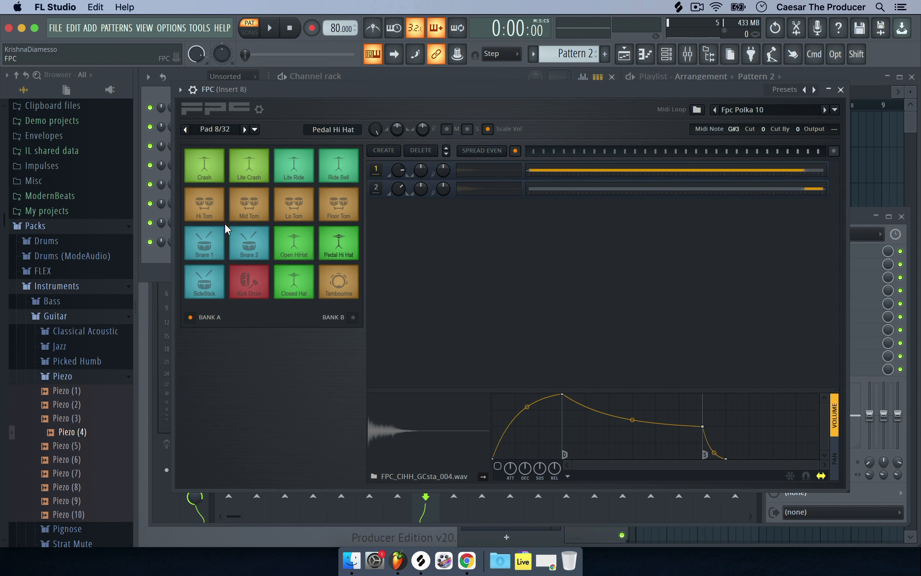
click(234, 222)
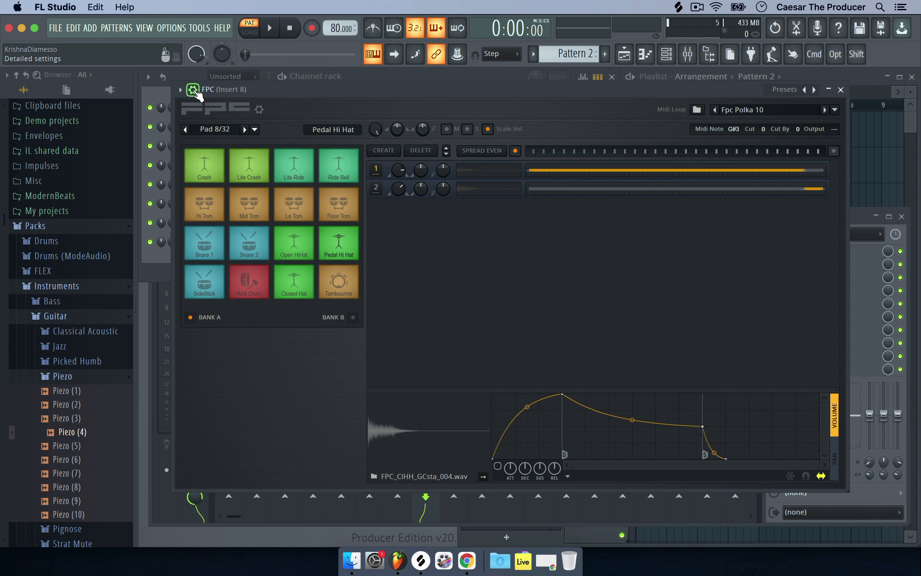
click(193, 90)
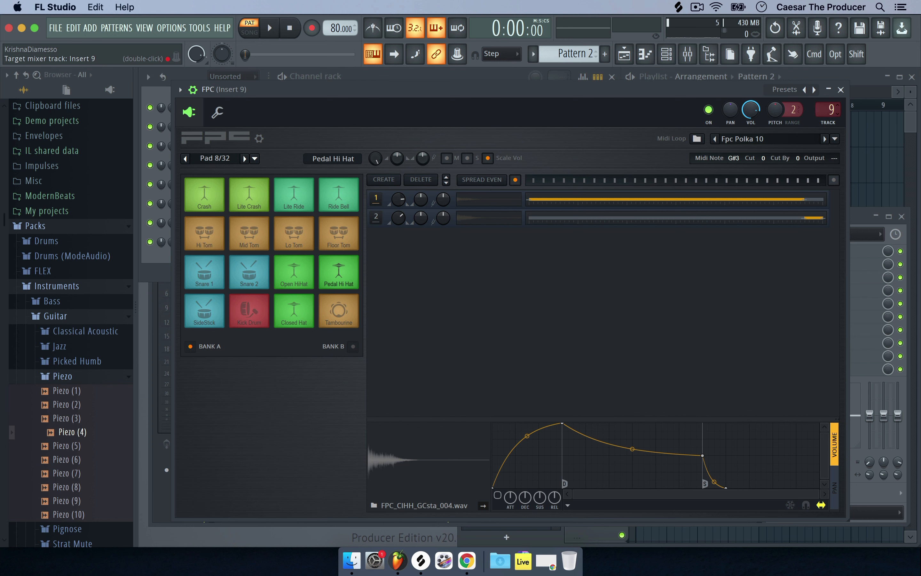
scroll(828, 109, up, 1)
click(841, 90)
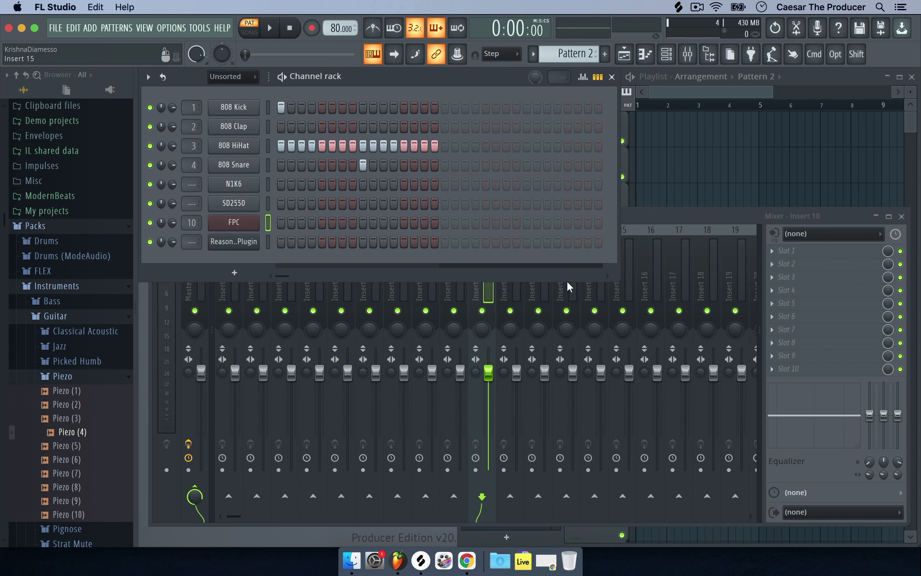
click(490, 292)
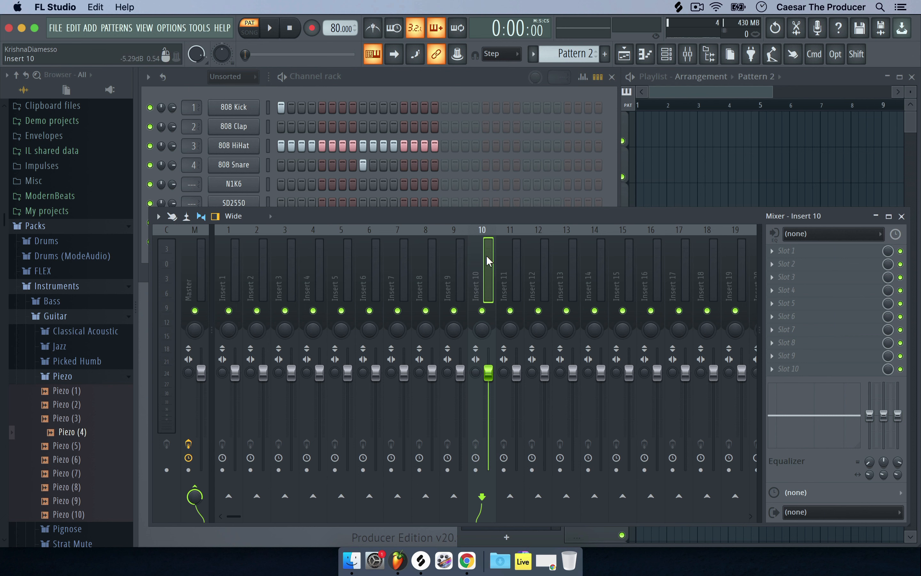
Reset FPC's mixer routing from Insert 10 to the Master, assign it to a free mixer track, and close FPC
click(350, 86)
click(241, 221)
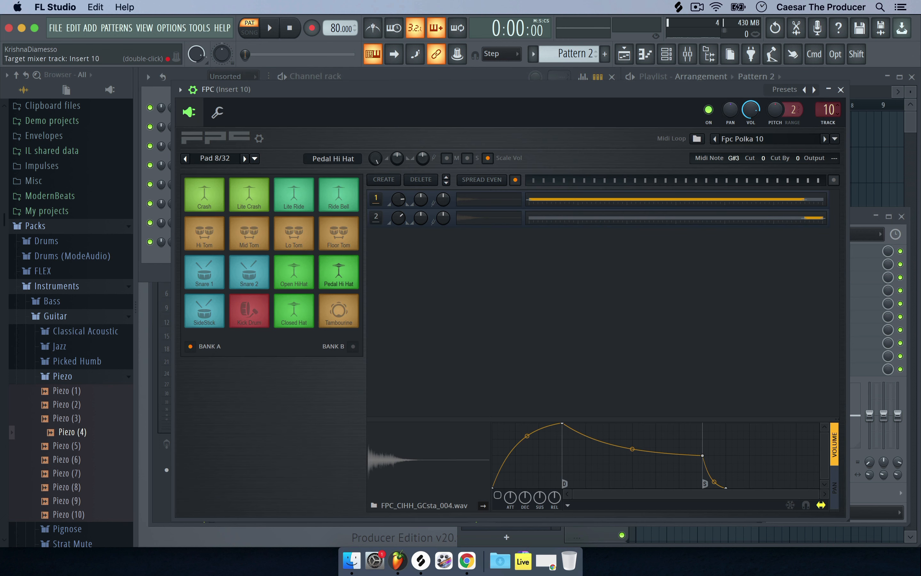
drag(828, 110, 827, 134)
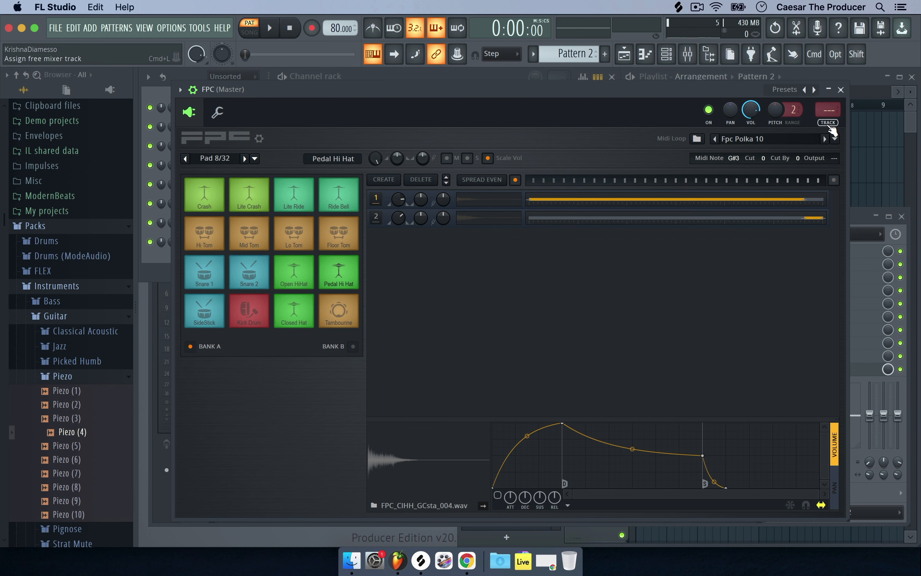
click(830, 127)
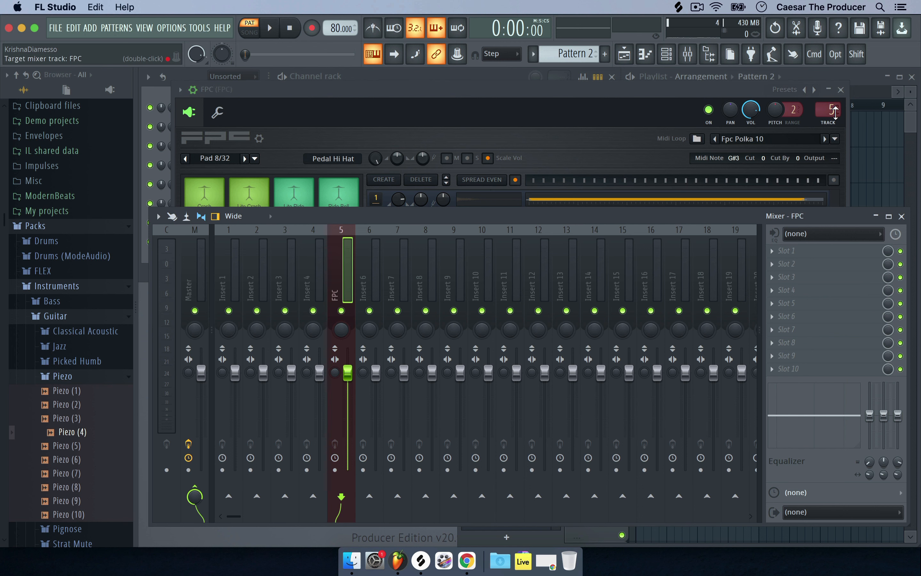
click(840, 89)
click(278, 94)
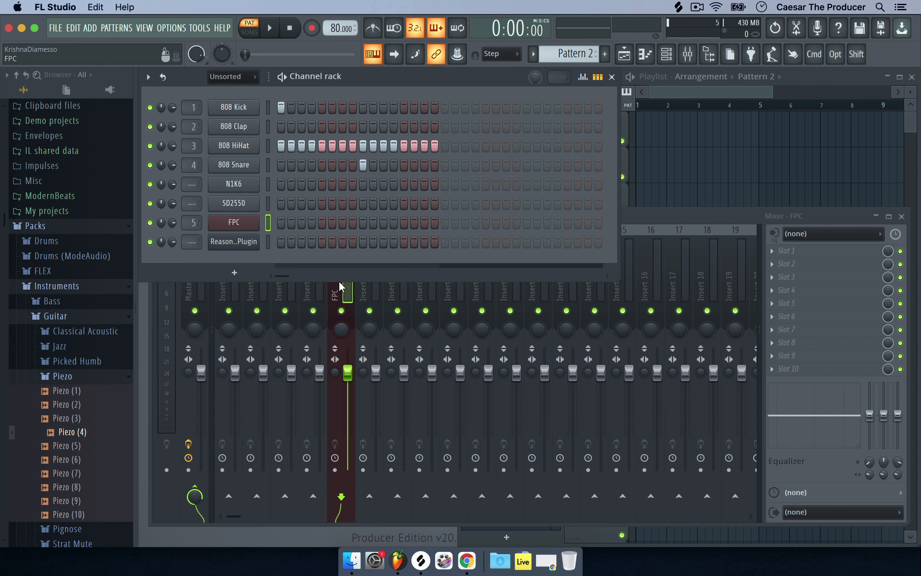
Switch to Pattern 1, play it while watching the FPC mixer track's level, and stop playback
click(801, 86)
click(506, 123)
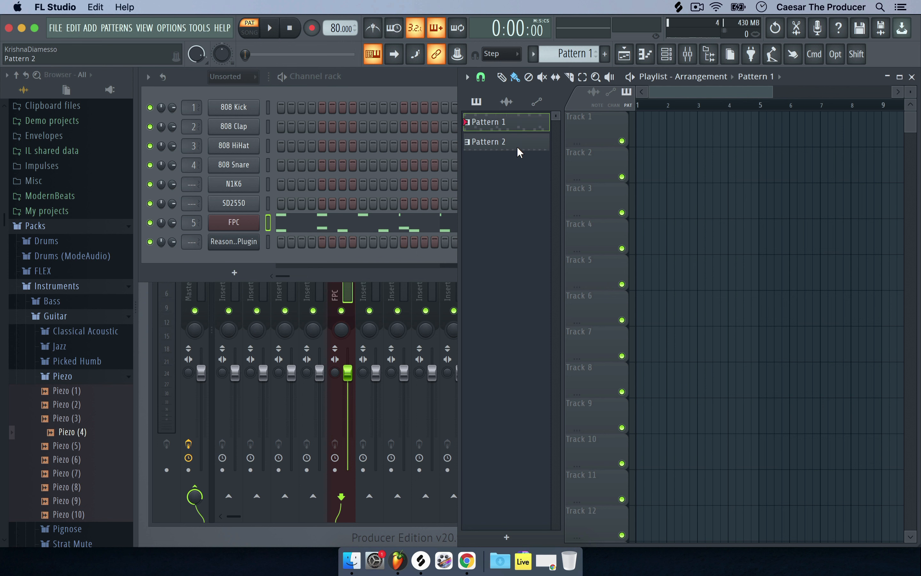
click(370, 87)
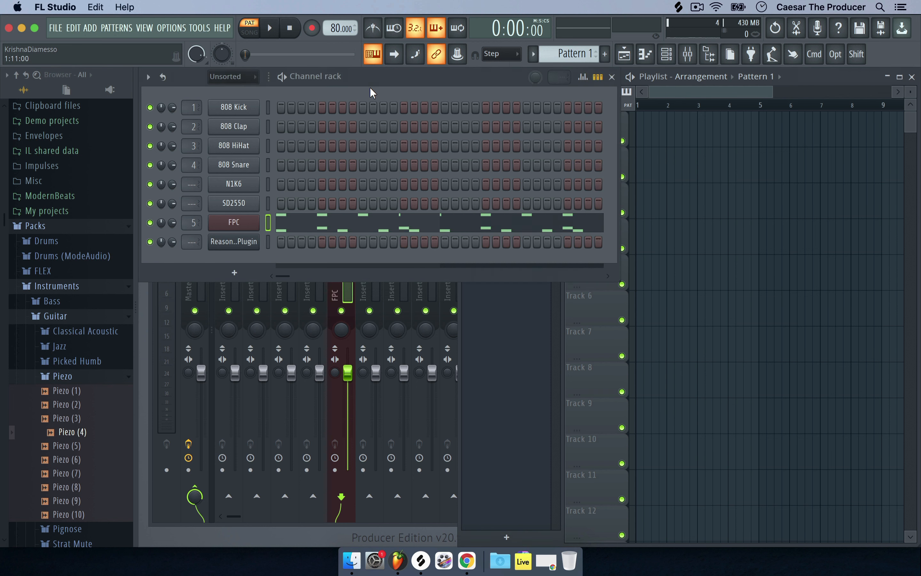
click(272, 28)
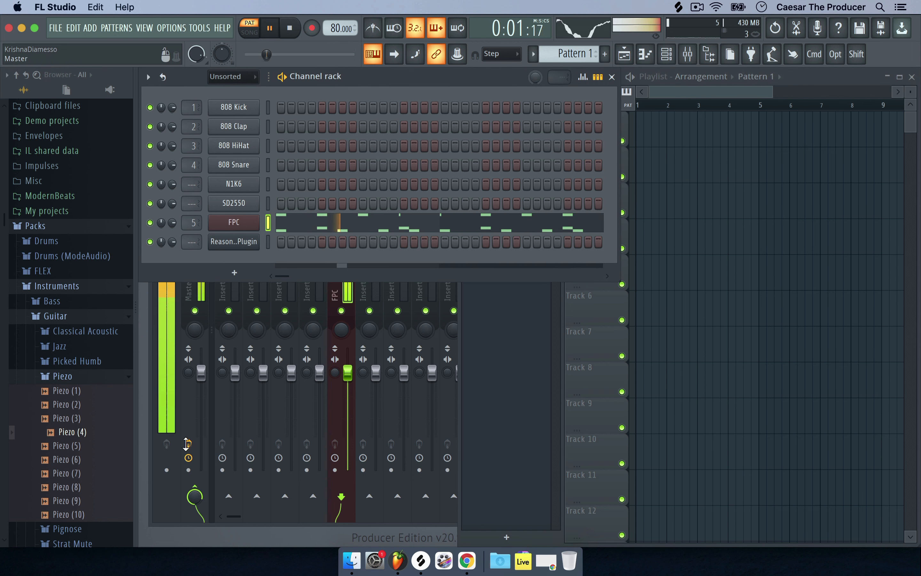
click(167, 503)
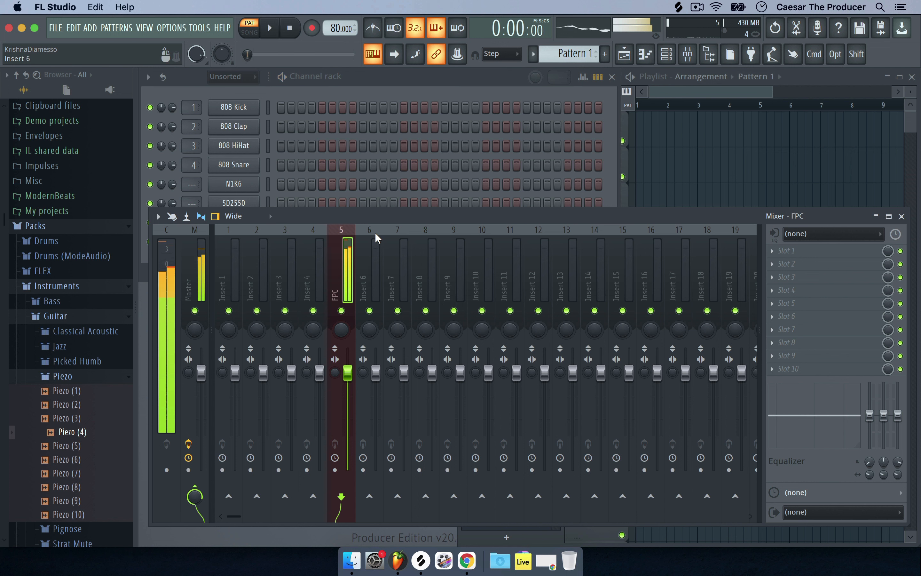
key(space)
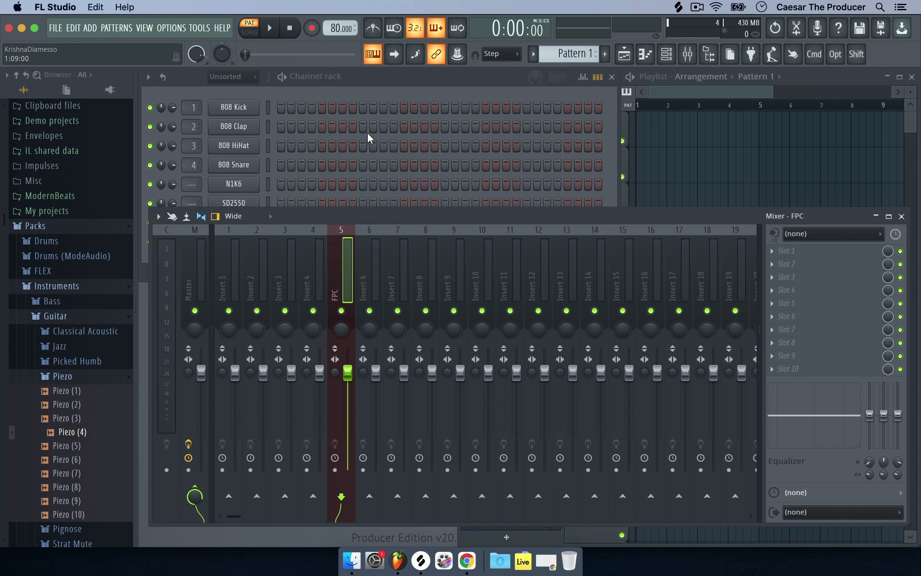
Set the FPC SideStick pad's output offset to 1 and select Insert 6 in the mixer
click(370, 77)
click(251, 225)
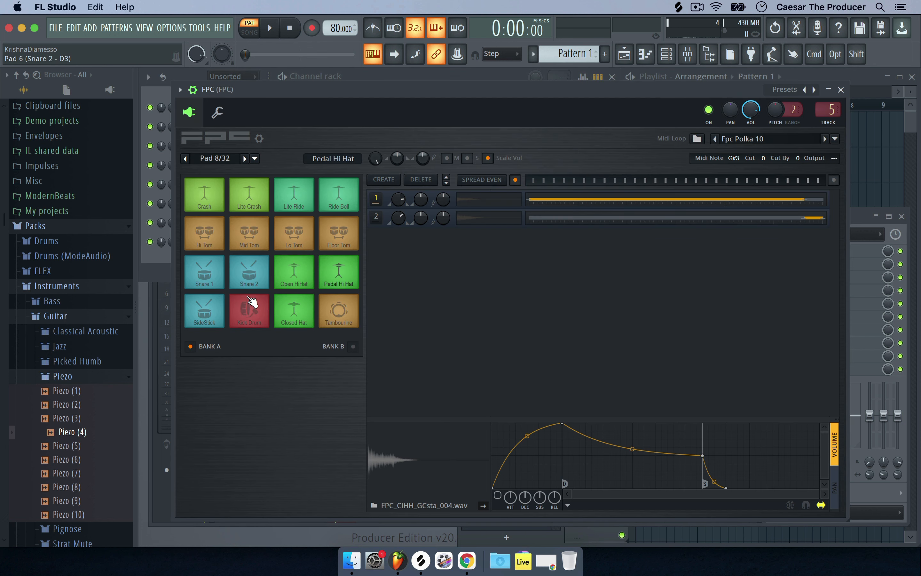
click(219, 312)
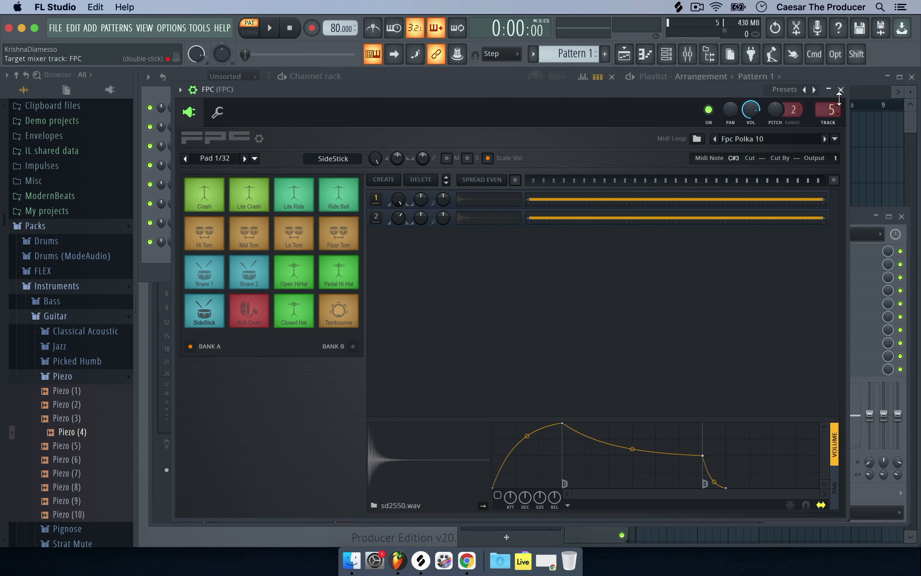
click(841, 89)
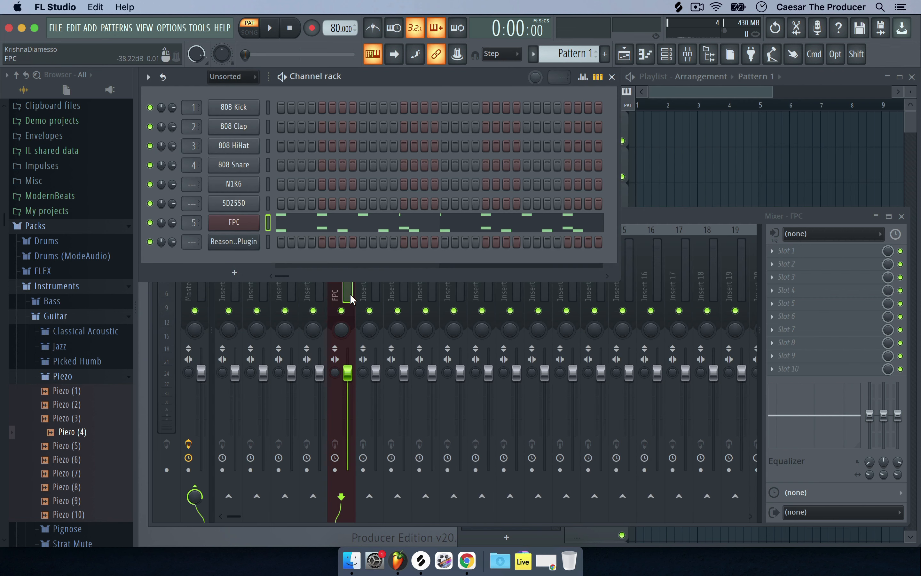
click(377, 296)
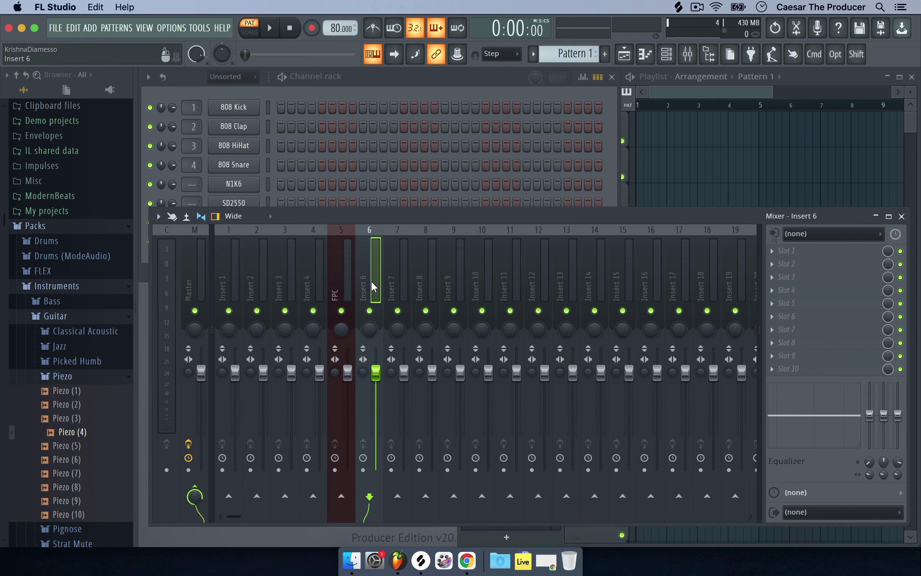
Set the FPC Kick Drum pad's output offset to 2 and select the FPC track in the mixer
click(359, 82)
click(237, 224)
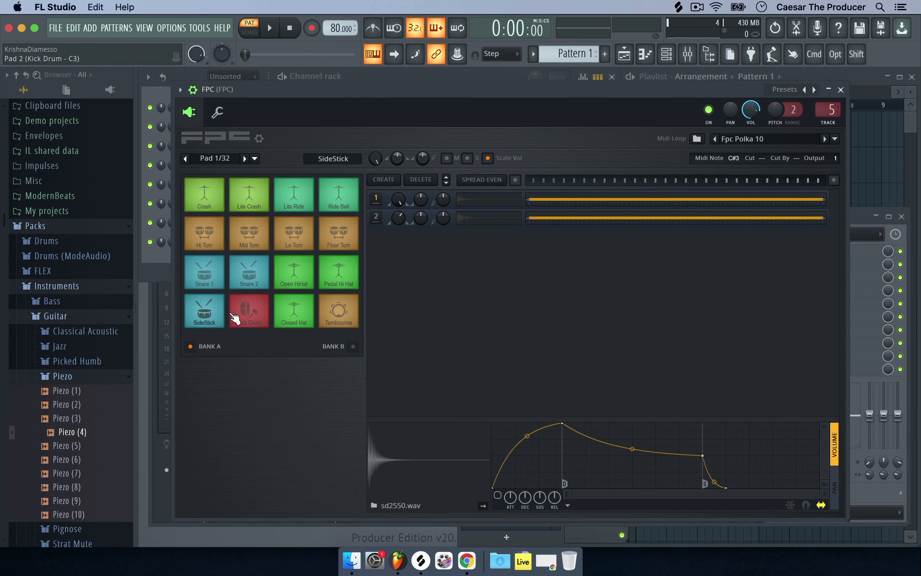
click(235, 317)
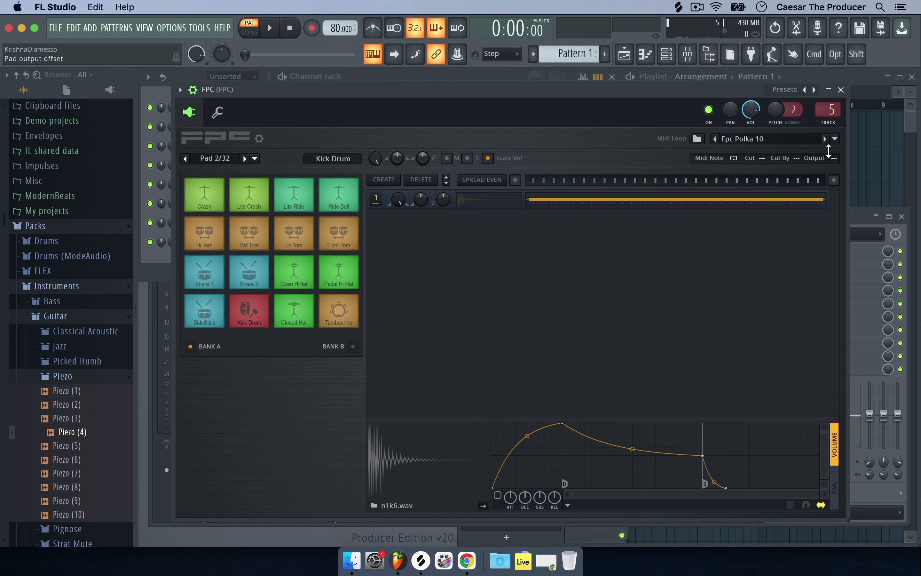
drag(835, 158, 835, 154)
scroll(837, 156, up, 1)
click(841, 90)
click(347, 291)
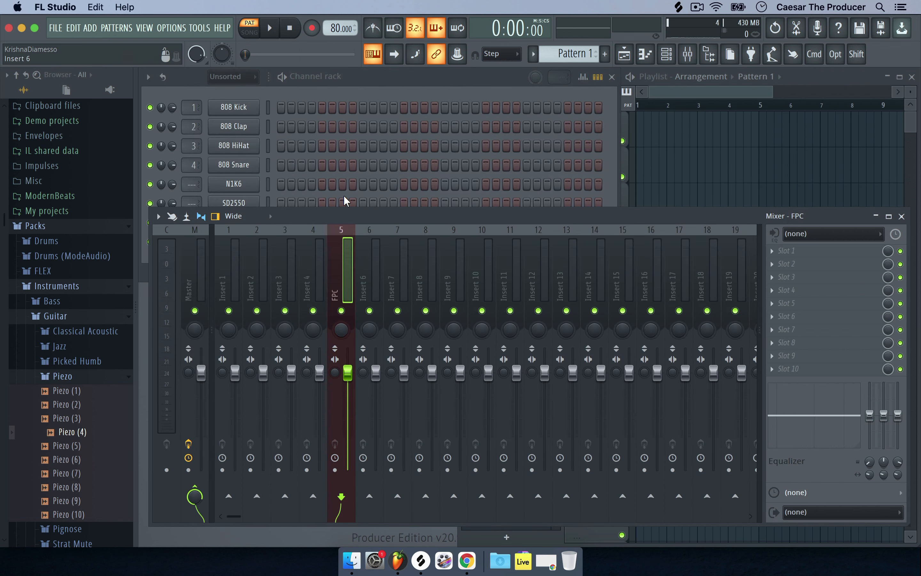
Play Pattern 1, examine the levels of Inserts 6 and 7, stop playback, and reselect the FPC mixer track
click(272, 28)
click(384, 292)
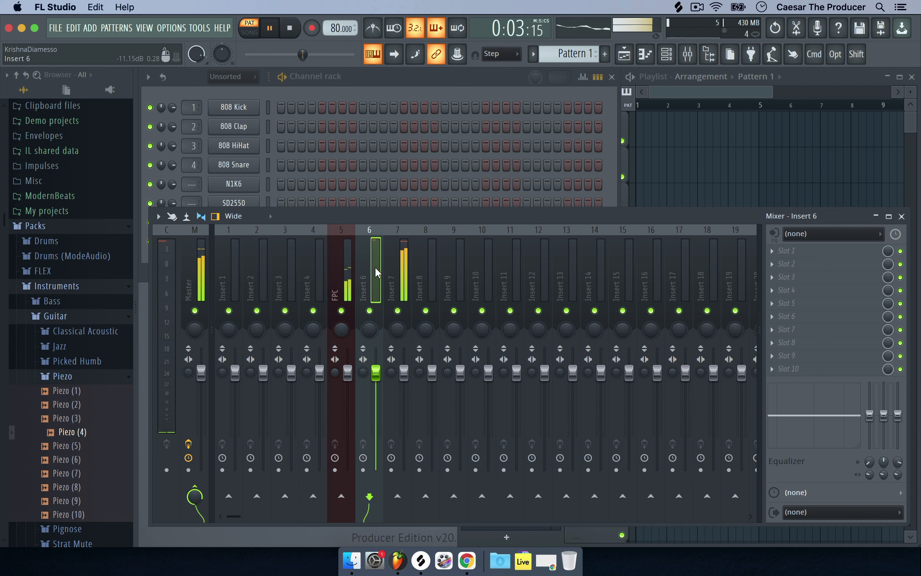
click(405, 267)
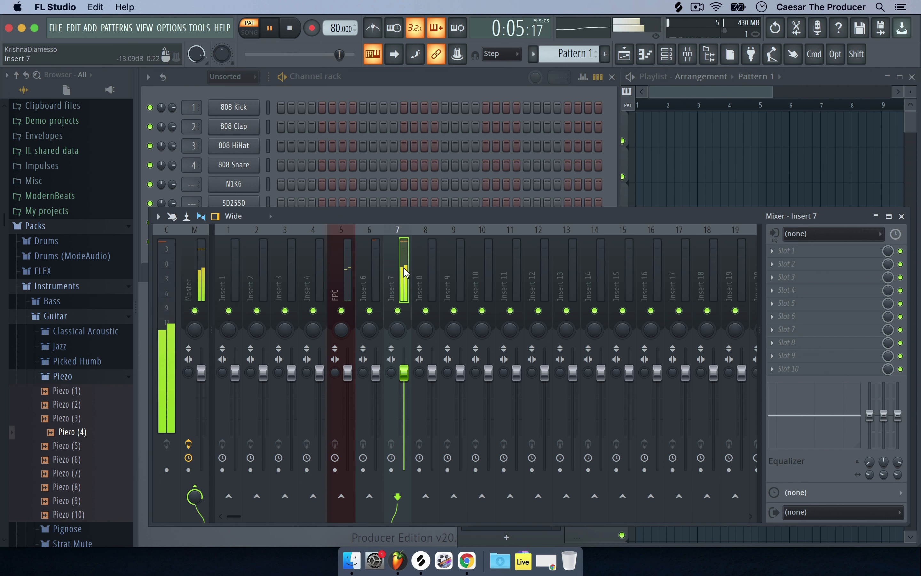
key(space)
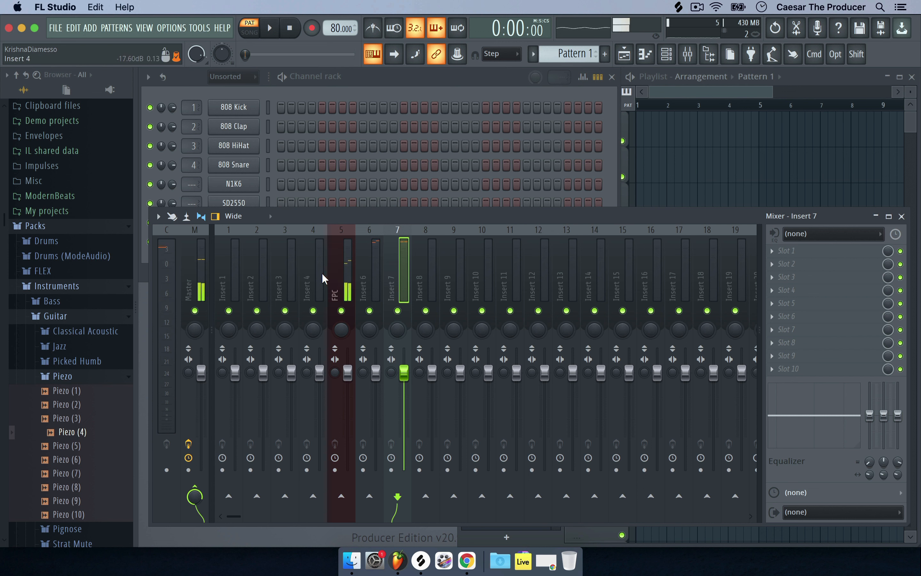
click(345, 277)
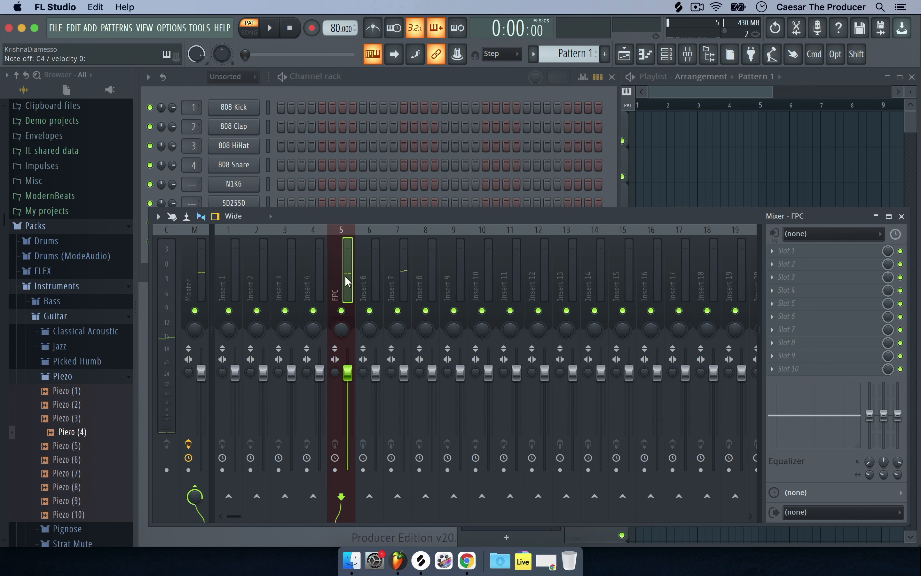
In FPC, limit the SideStick pad's layer 1 velocity range to 0–45% and start layer 2's range where layer 1 ends
click(370, 86)
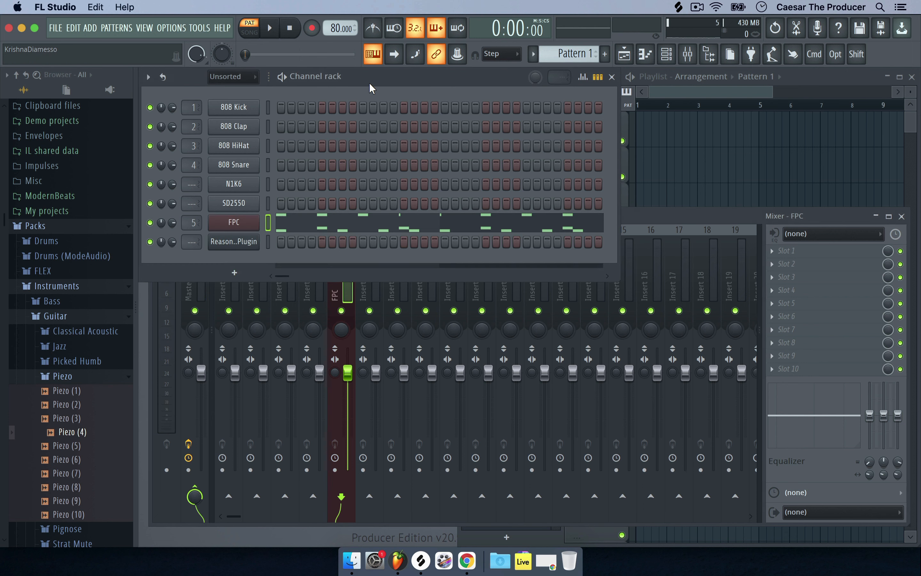
click(236, 226)
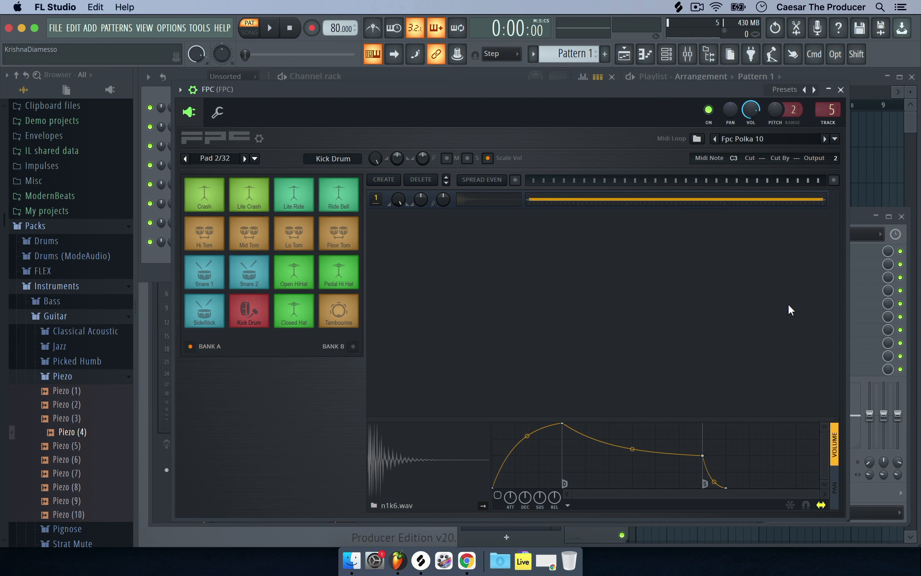
click(266, 323)
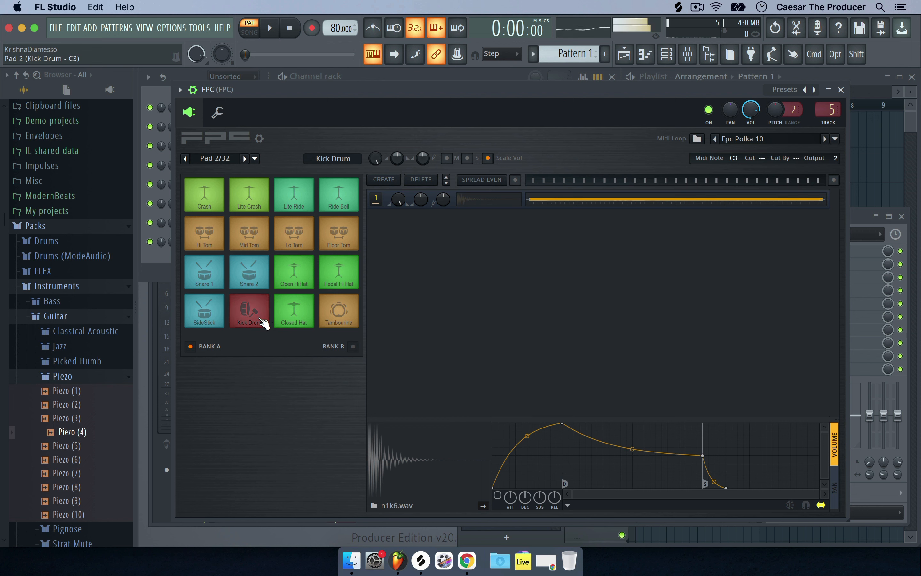
click(213, 319)
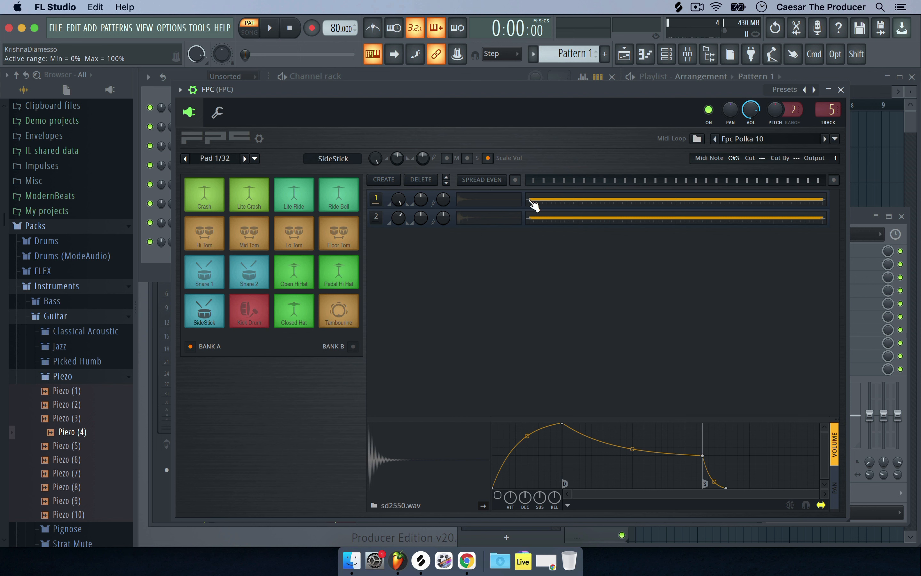
drag(829, 201, 667, 202)
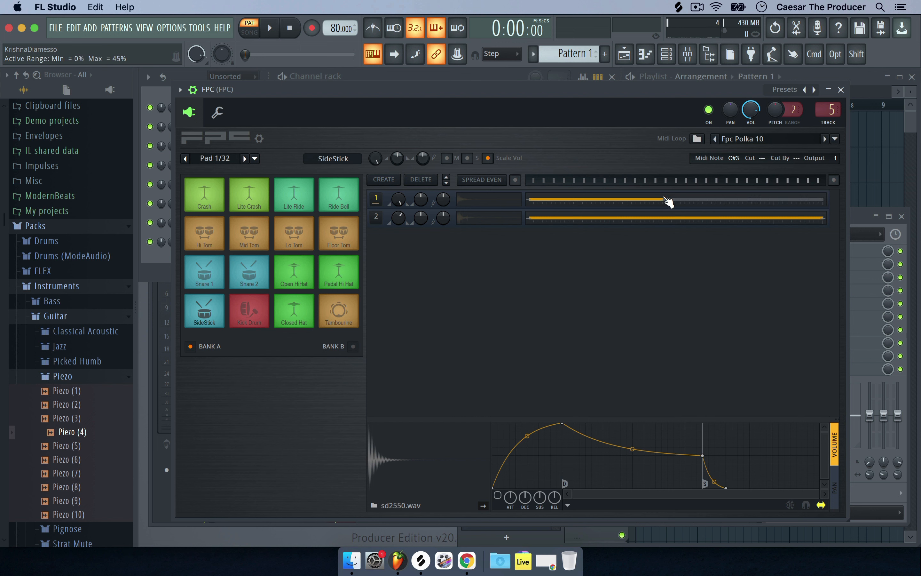
drag(538, 223, 670, 224)
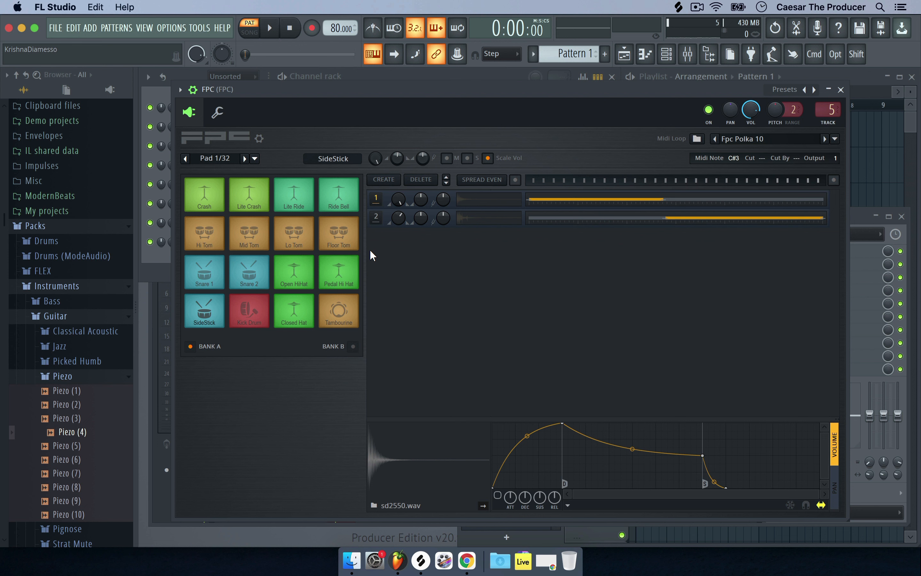
Examine FPC's pad options for presets, import, export and note layouts, dismiss them, and close FPC
drag(56, 417, 119, 364)
click(255, 159)
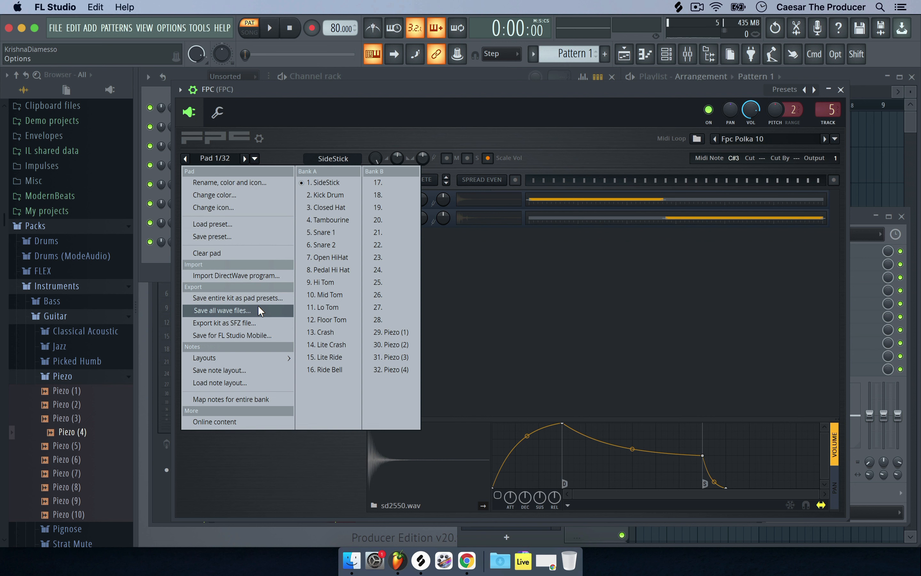
click(606, 342)
click(841, 90)
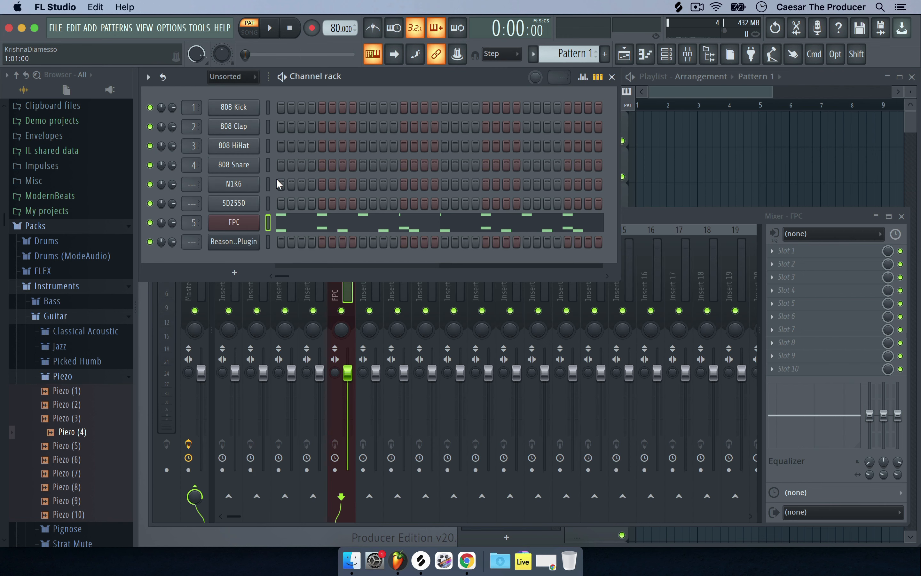